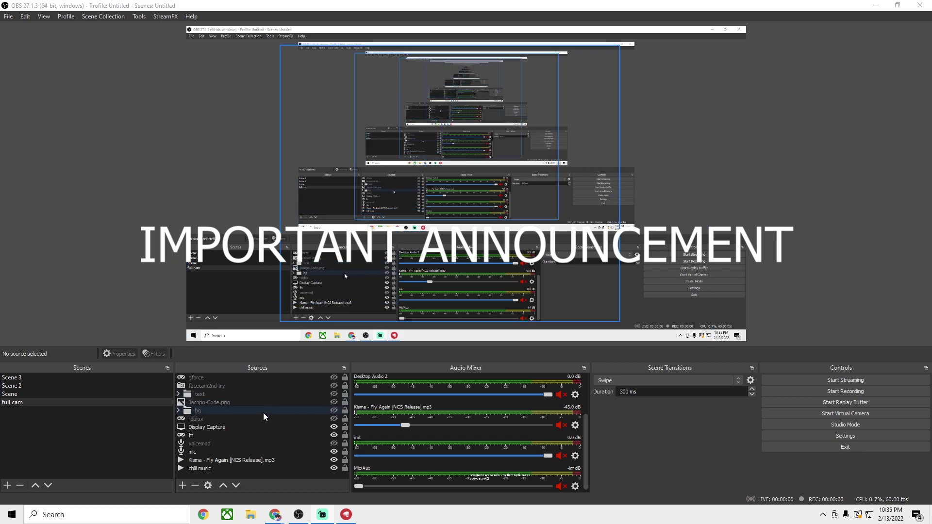
Add a Game Capture source to the full cam scene and choose its capture mode and window.
right_click(220, 395)
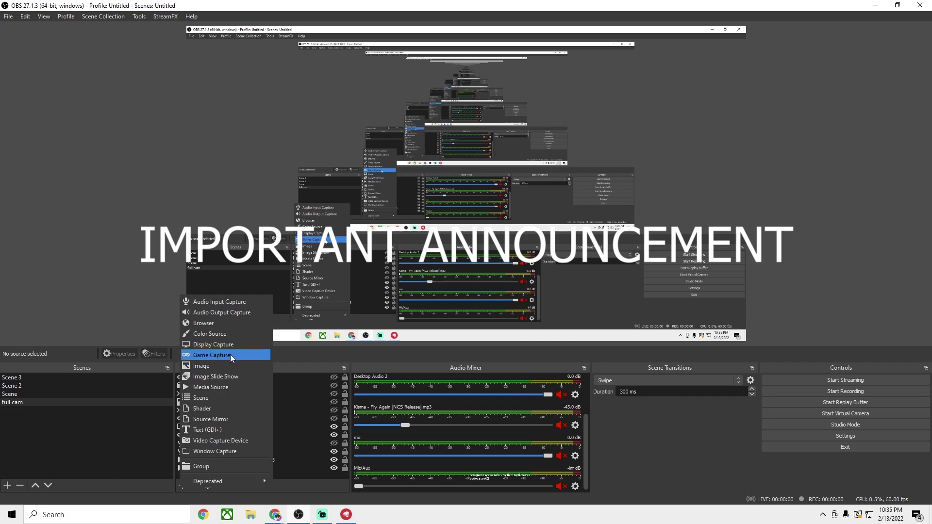
left_click(346, 514)
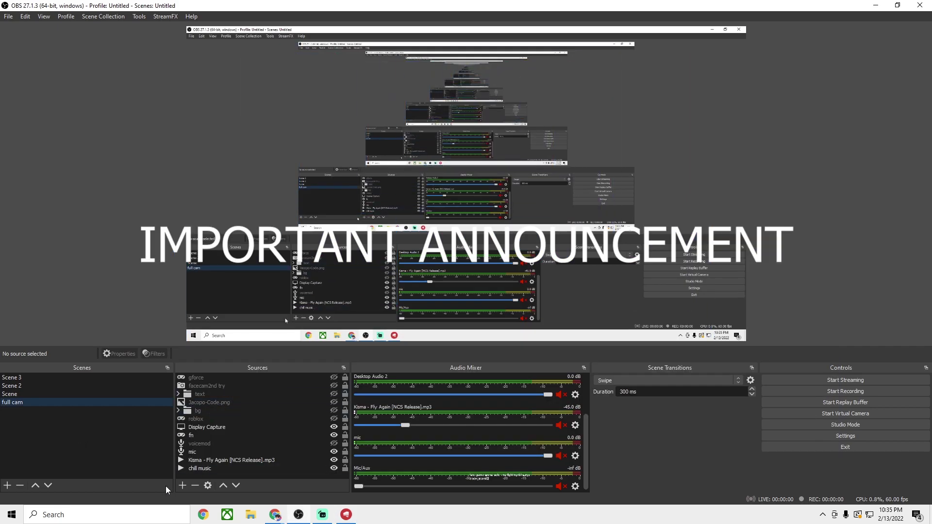
left_click(183, 486)
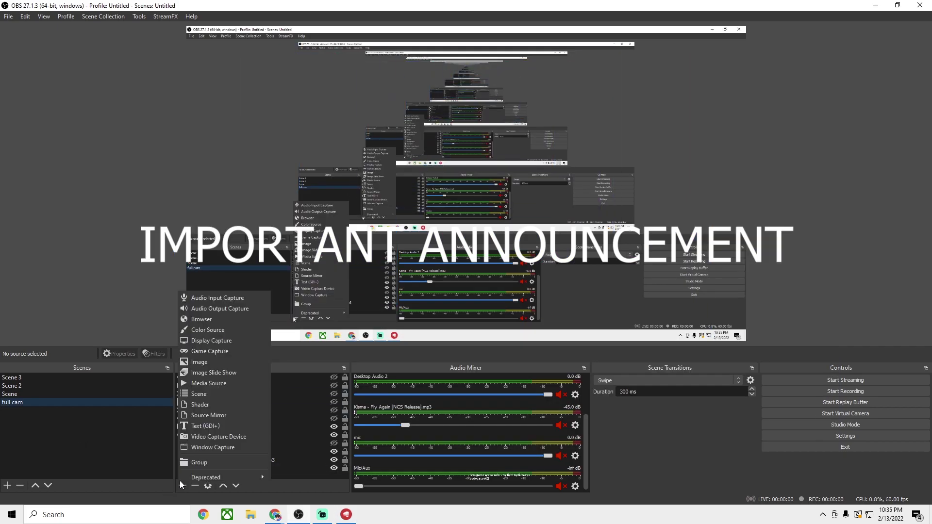
left_click(207, 350)
left_click(494, 323)
left_click(403, 311)
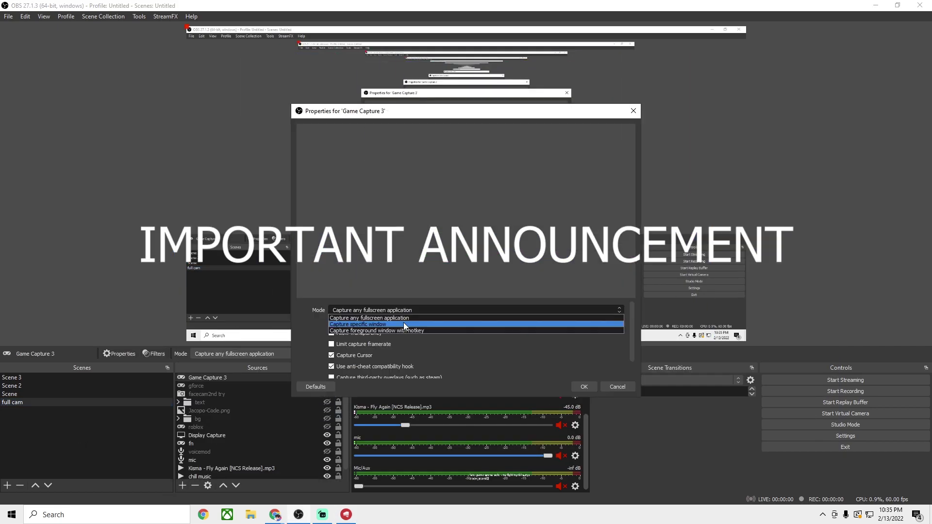
left_click(403, 323)
left_click(397, 304)
left_click(406, 318)
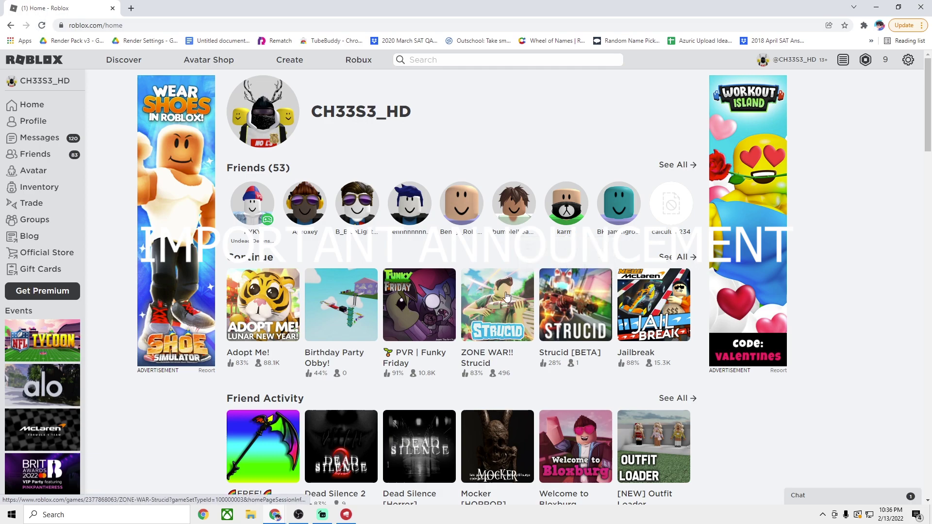
Move the Roblox browser window and cancel the properties of the new Display Capture source.
left_click_drag(319, 7, 482, 60)
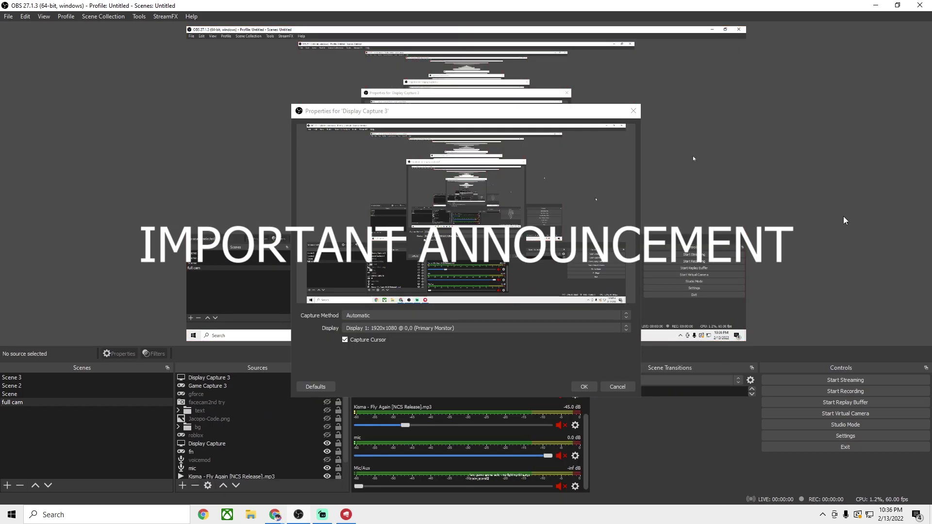
left_click(617, 386)
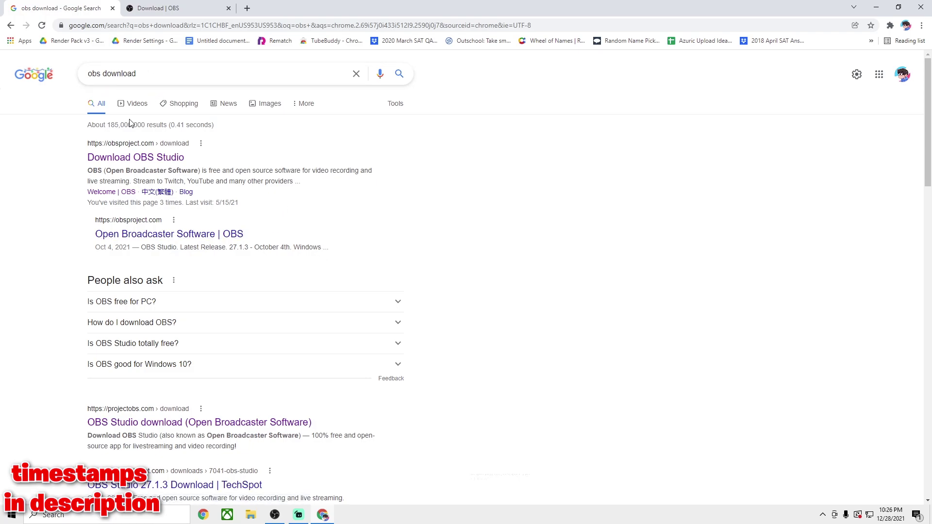
Download the Windows installer for OBS Studio 27.1.3 from the obsproject.com download page.
right_click(109, 157)
left_click(498, 202)
left_click(147, 6)
scroll(587, 339, "up", 2)
scroll(587, 339, "down", 2)
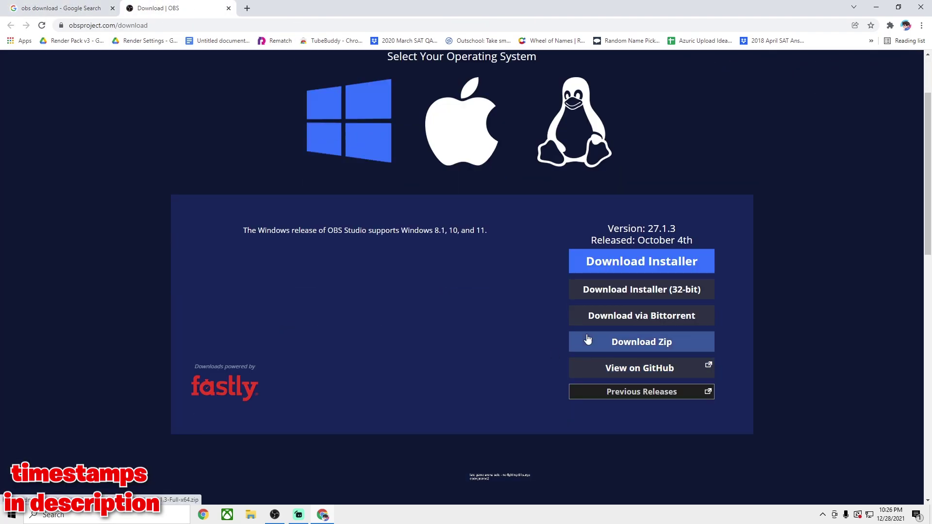
left_click(627, 262)
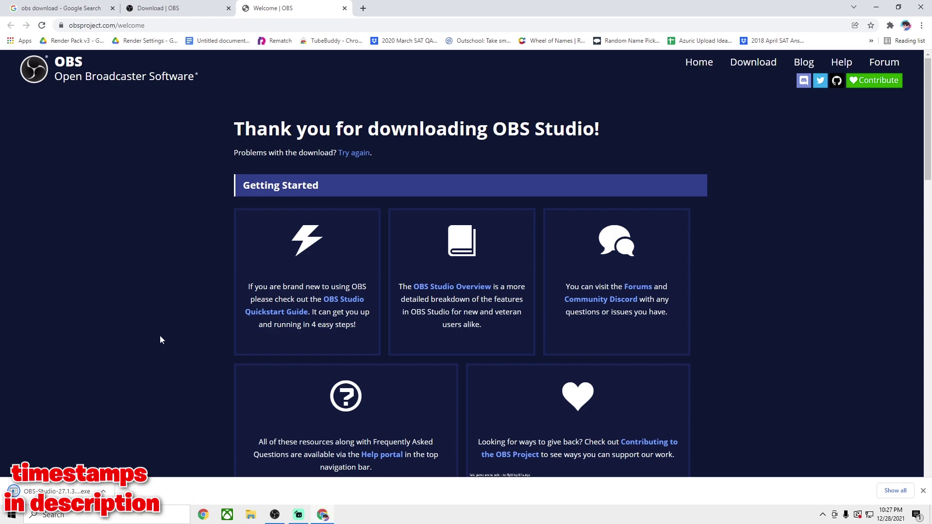
Search Windows for "obs", clear the search and switch to the running OBS Studio window.
left_click(115, 516)
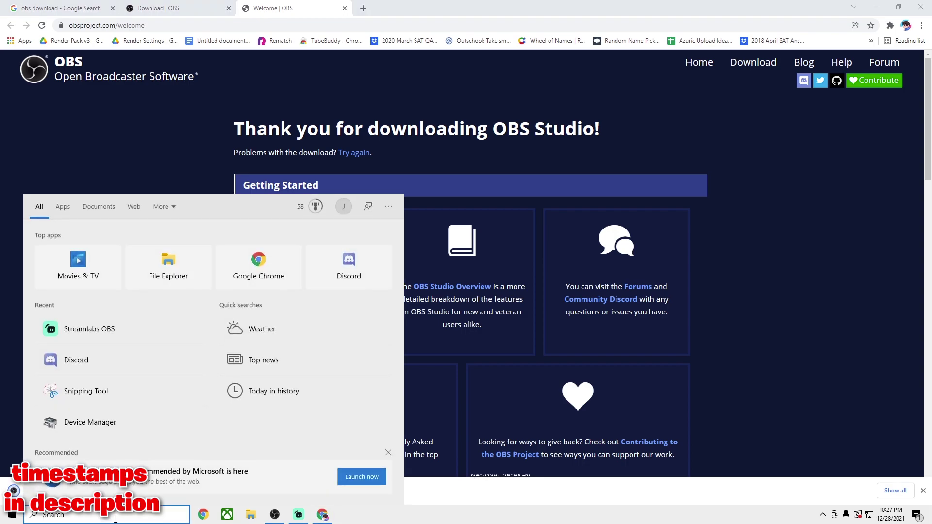
type("obs")
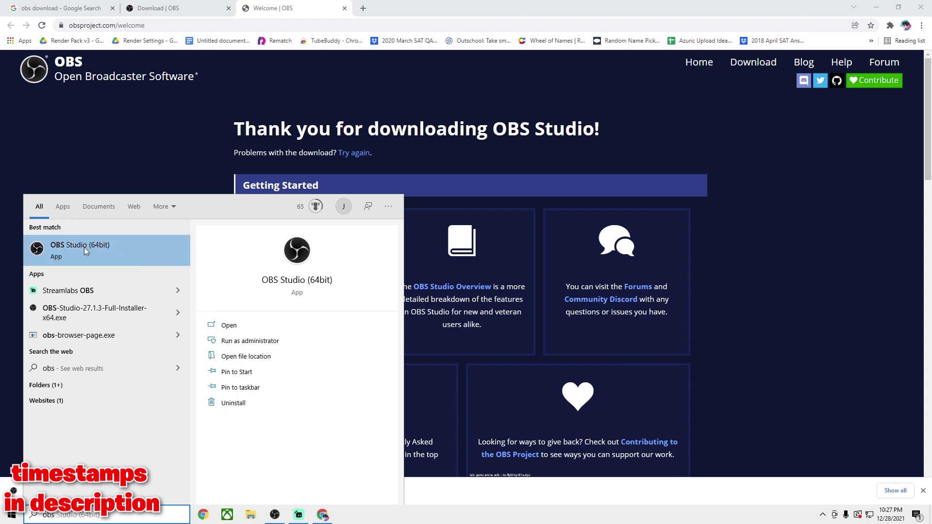
key("BackSpace")
key("BackSpace")
key("BackSpace")
left_click(278, 519)
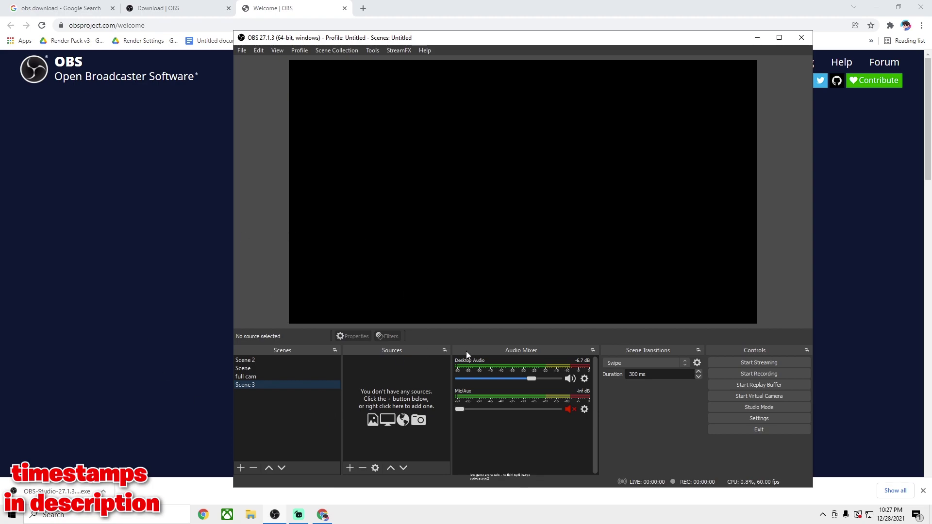
Add a new scene with the default name and remove it again.
left_click(240, 467)
left_click(510, 280)
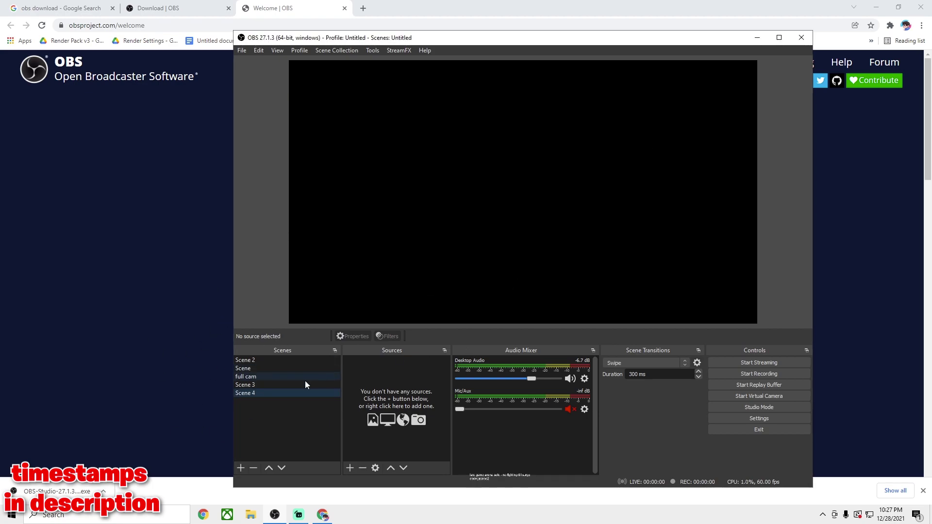
right_click(287, 393)
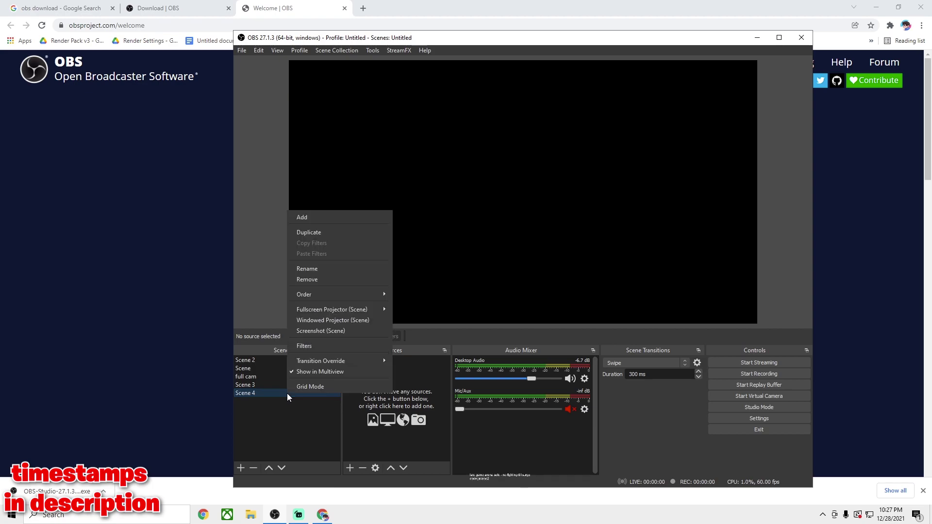
left_click(314, 278)
left_click(508, 275)
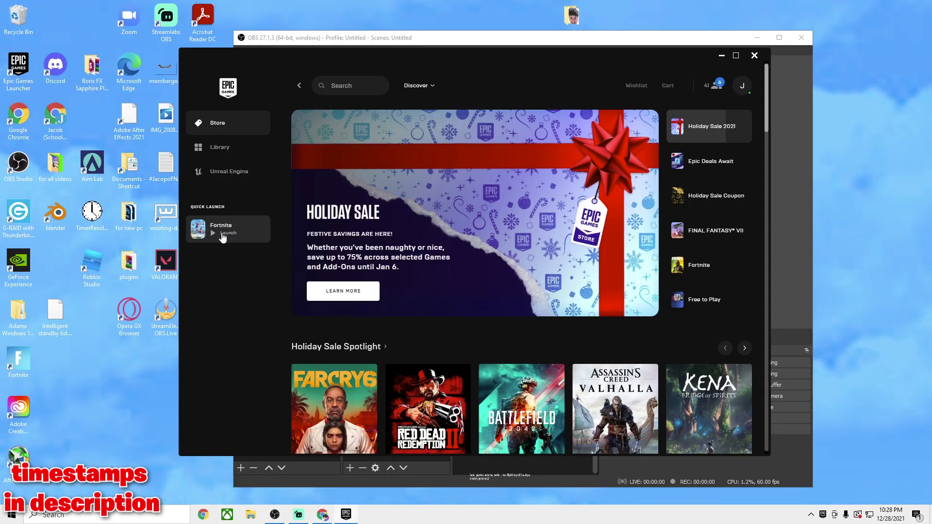
Launch Fortnite from the Epic Games Launcher and return to its lobby after showing the Start menu over it.
left_click(252, 229)
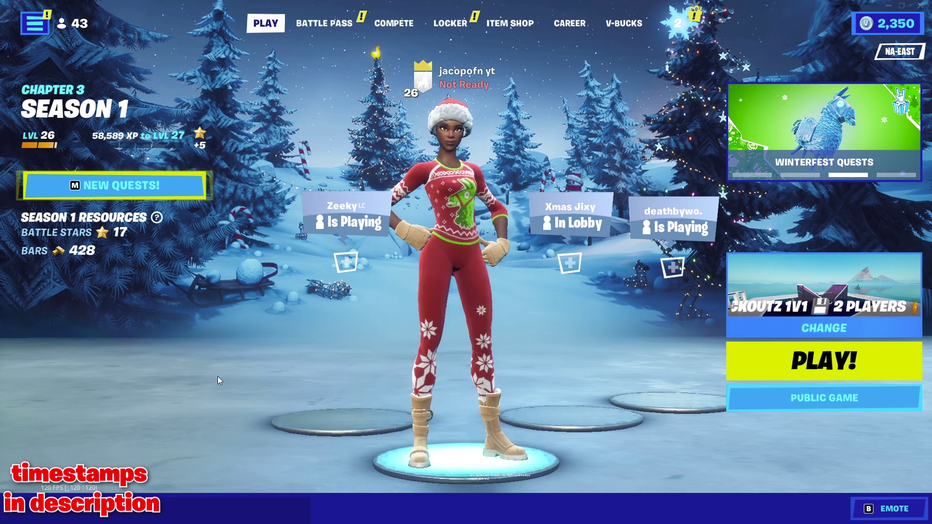
key("super")
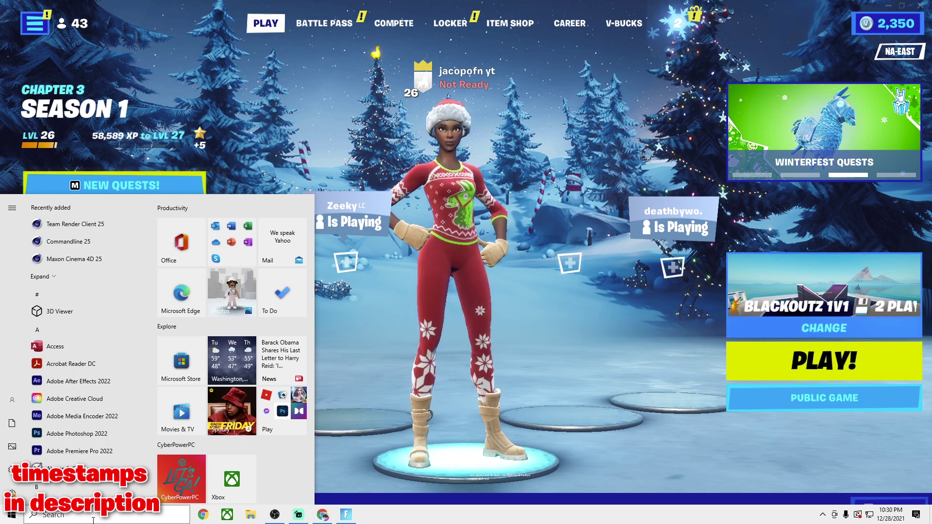
left_click(464, 93)
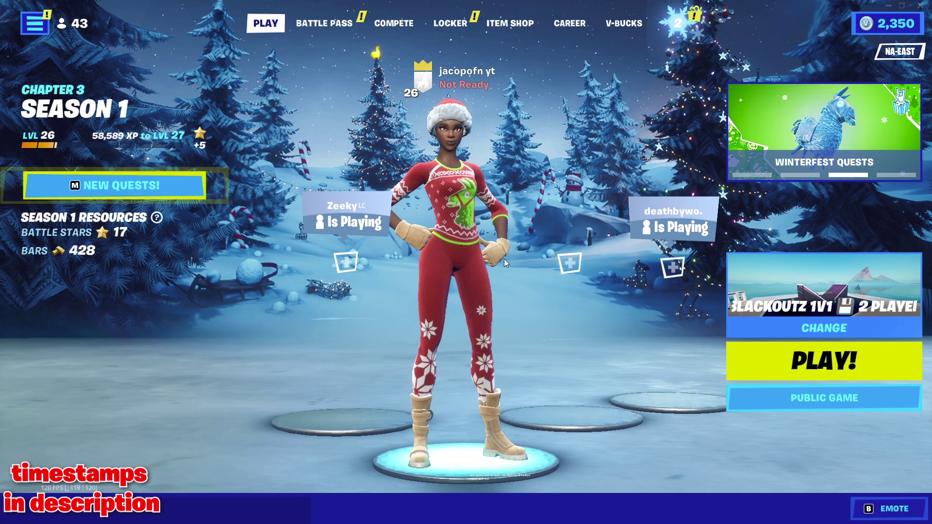
Set Fortnite's window mode to Windowed in the video settings, apply it and reposition the game window on the desktop.
key("Escape")
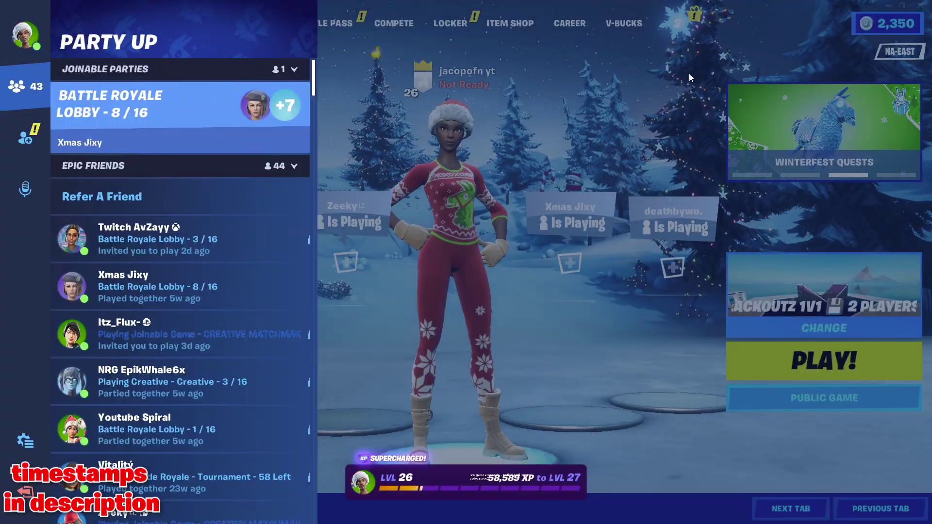
left_click(26, 440)
left_click(146, 81)
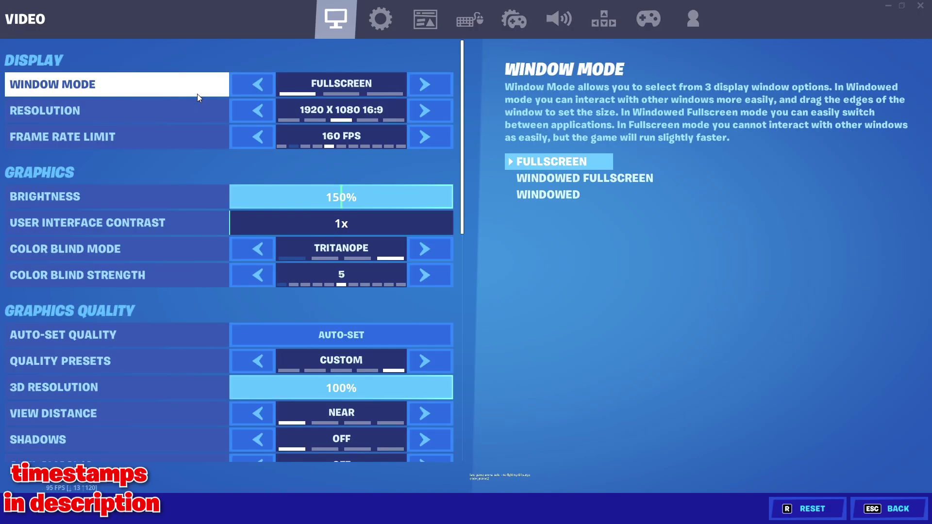
left_click(433, 87)
left_click(435, 88)
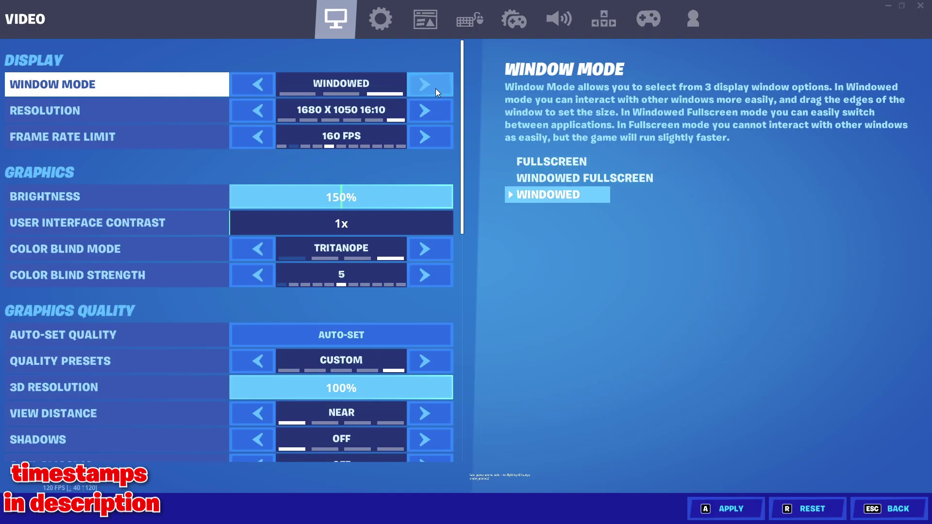
left_click(706, 495)
key("Escape")
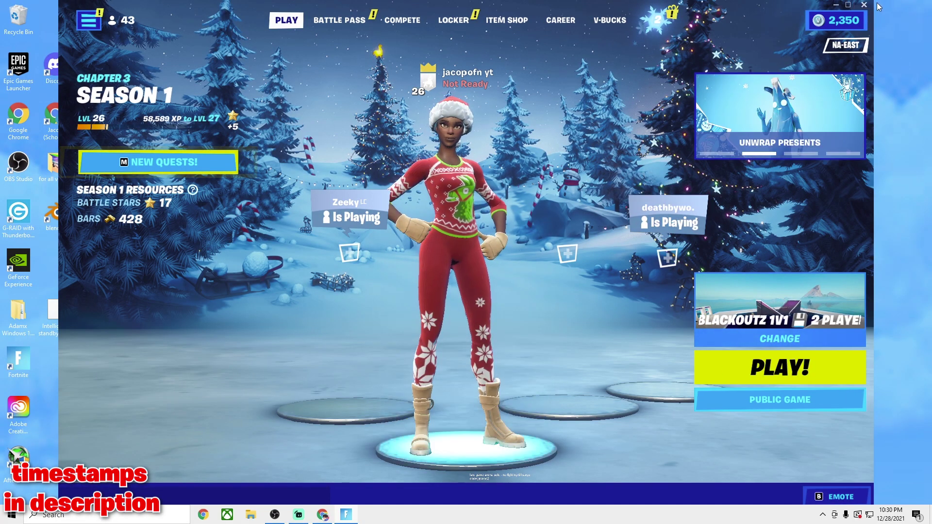
left_click_drag(783, 3, 759, 27)
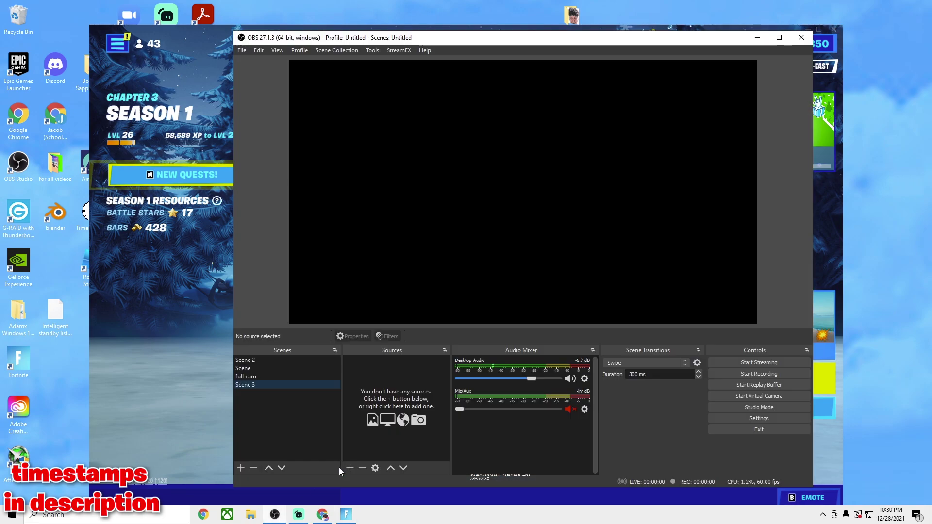
Switch to OBS Studio and add a new Game Capture source named "fortnitenew" to Scene 3.
left_click(275, 514)
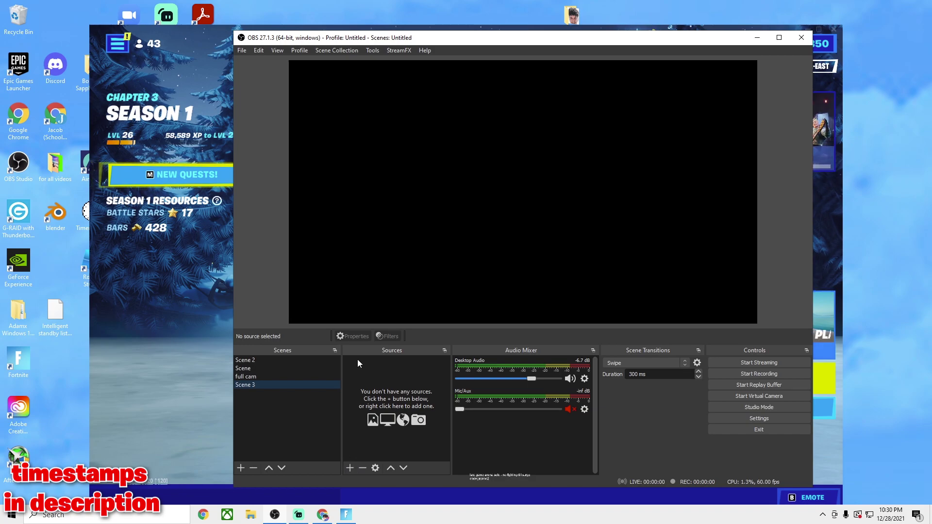
left_click(350, 467)
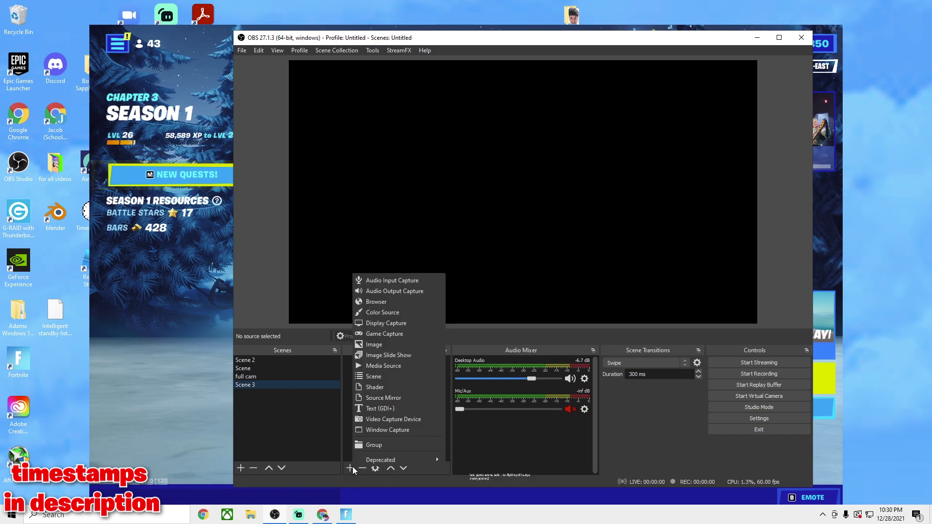
left_click(398, 334)
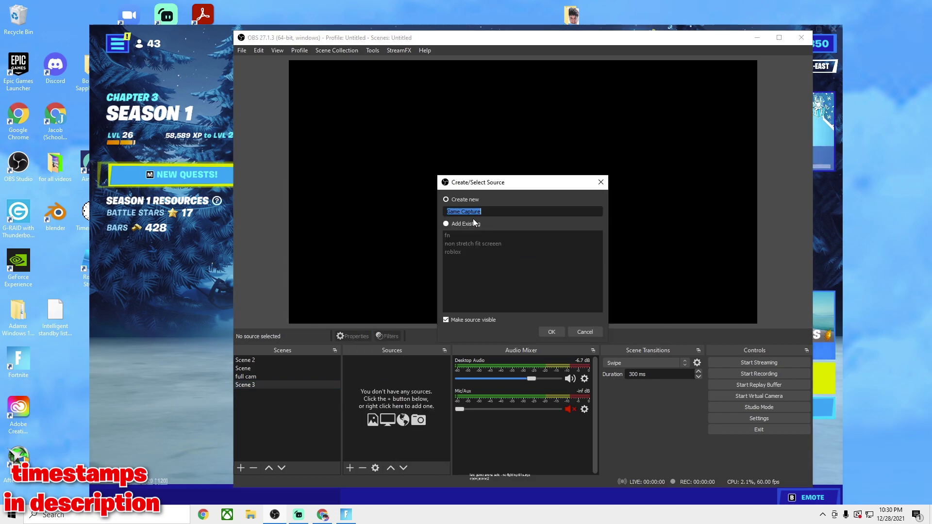
type("fortnitenew")
key("Return")
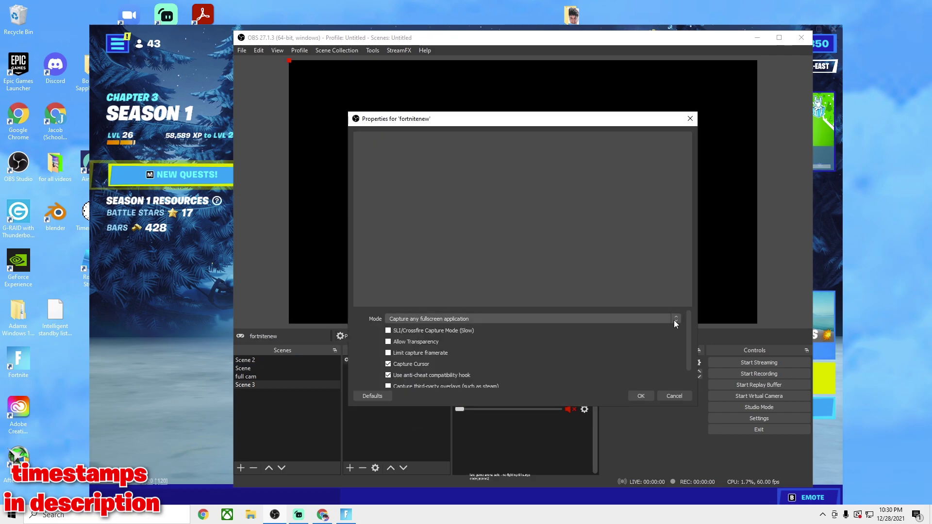
Set the source's mode to Capture specific window with [FortniteClient-Win64-Shipping.exe]: Fortnite as the window, and return to the game window.
left_click(656, 319)
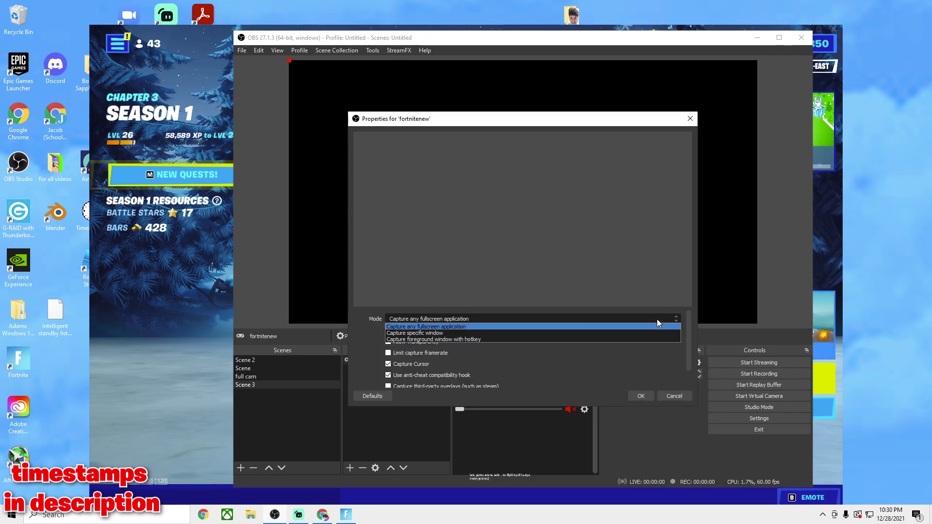
left_click(418, 333)
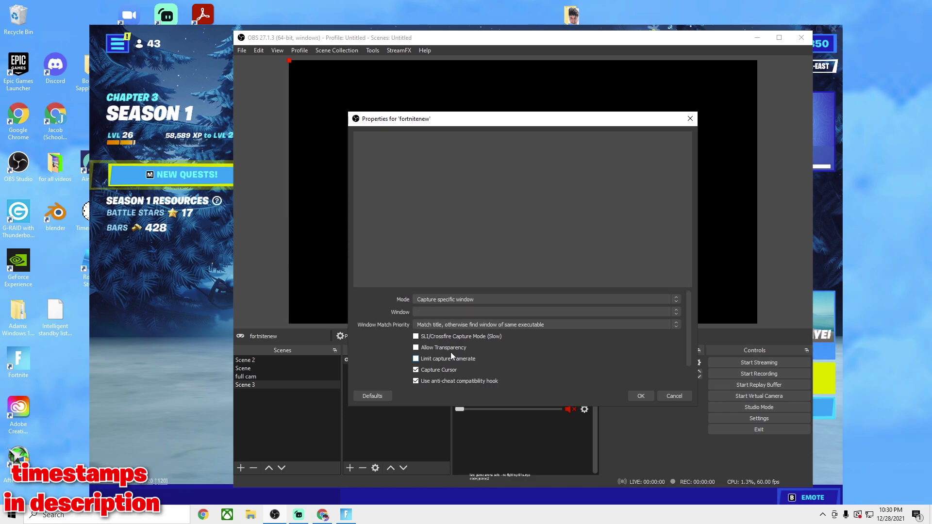
scroll(416, 343, "down", 1)
scroll(439, 335, "up", 1)
left_click(459, 312)
left_click(464, 325)
left_click(513, 307)
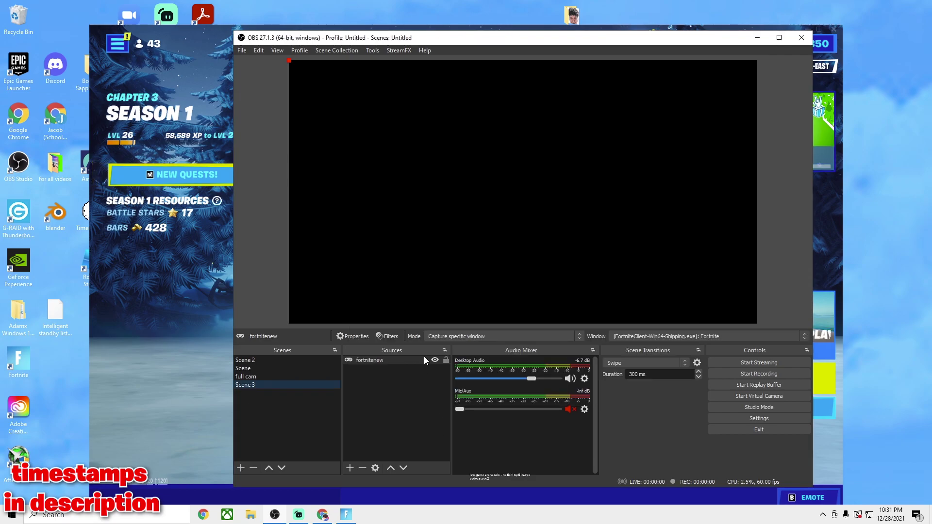
left_click(409, 360)
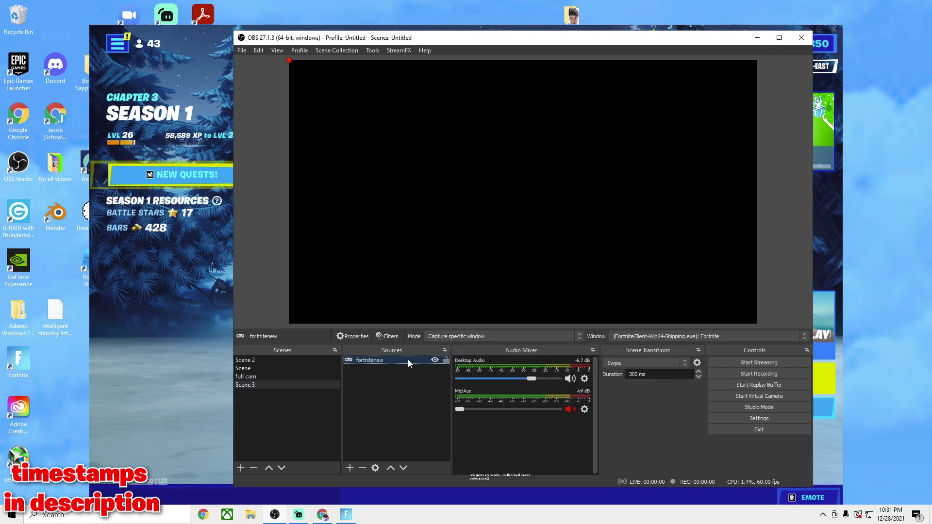
left_click(169, 342)
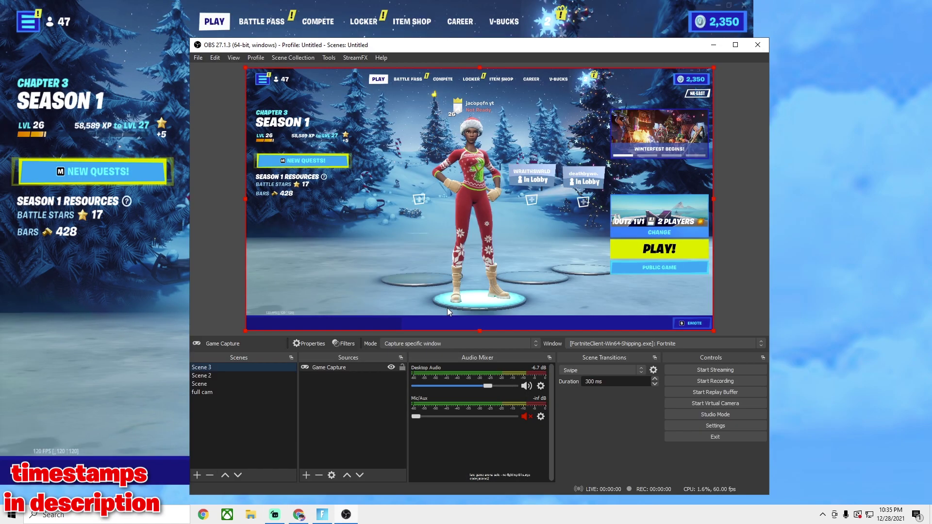
Review the capture mode and window settings of the Game Capture source and close its properties.
double_click(347, 367)
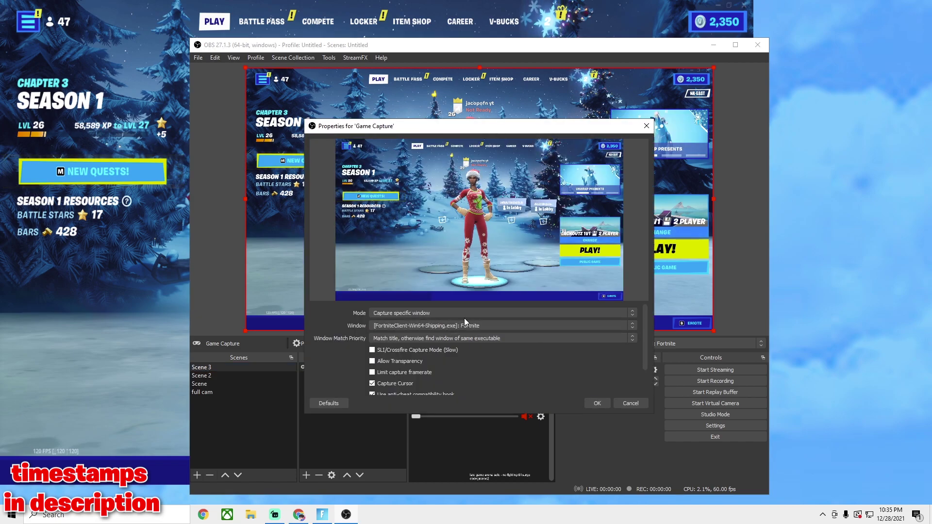
left_click(597, 403)
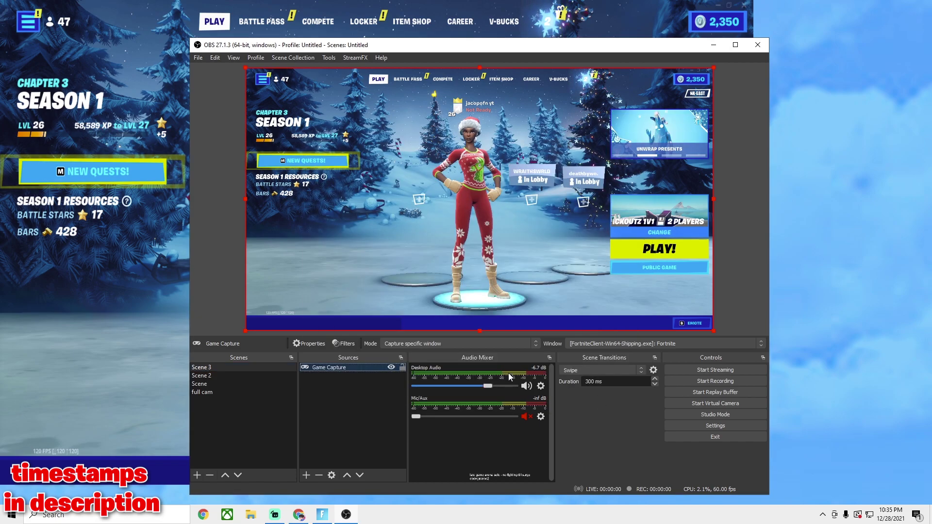
Add a new Display Capture source to Scene 3 that captures Display 1: 1920x1080 @ 0,0 (Primary Monitor).
left_click(306, 475)
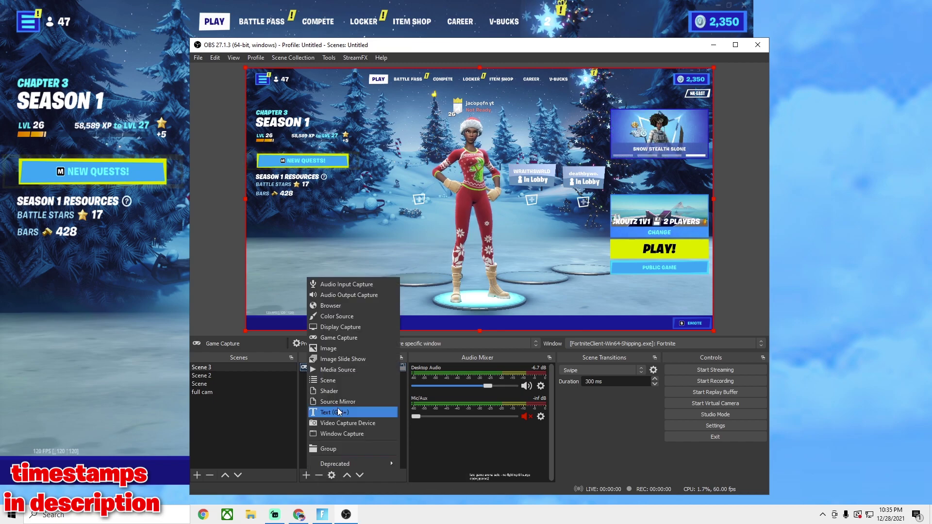
left_click(328, 331)
left_click(507, 338)
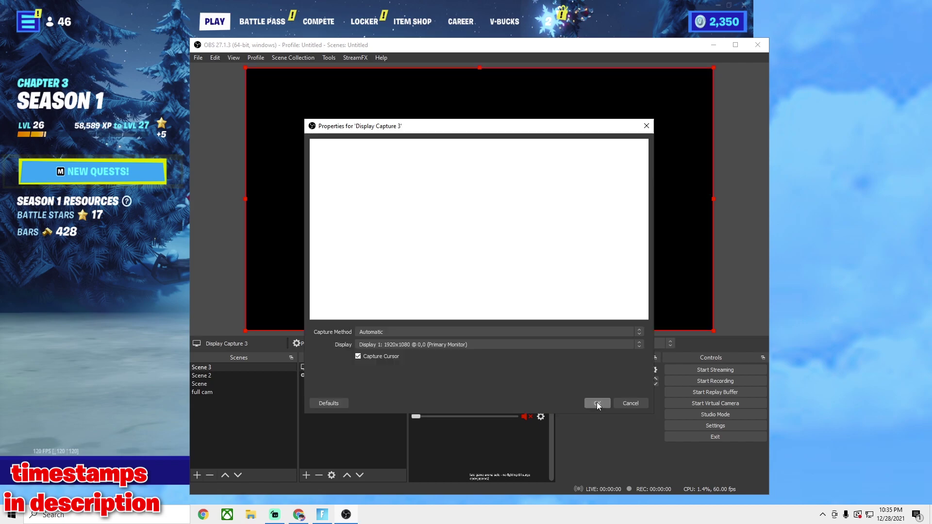
left_click(381, 344)
left_click(384, 354)
left_click(596, 402)
Reposition the OBS Studio window on the desktop and enlarge it from its upper corner.
left_click_drag(375, 48, 459, 59)
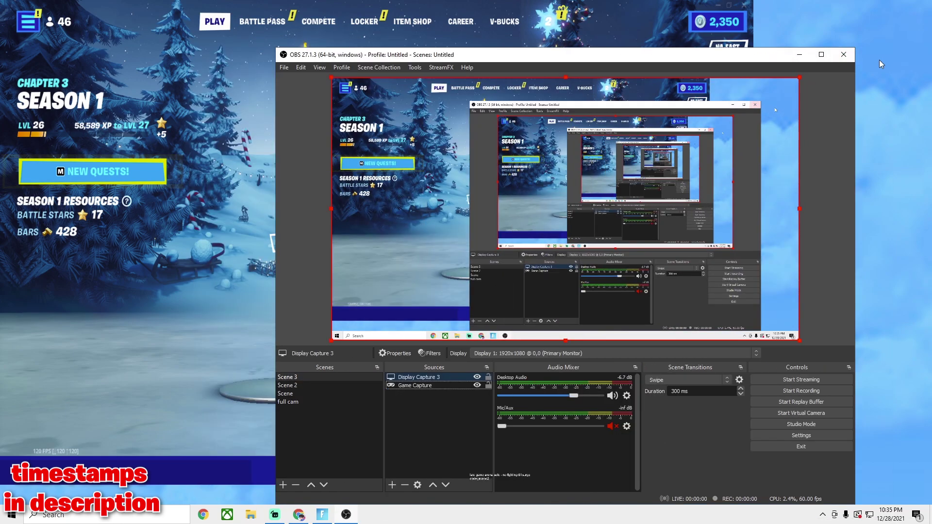
left_click(848, 55)
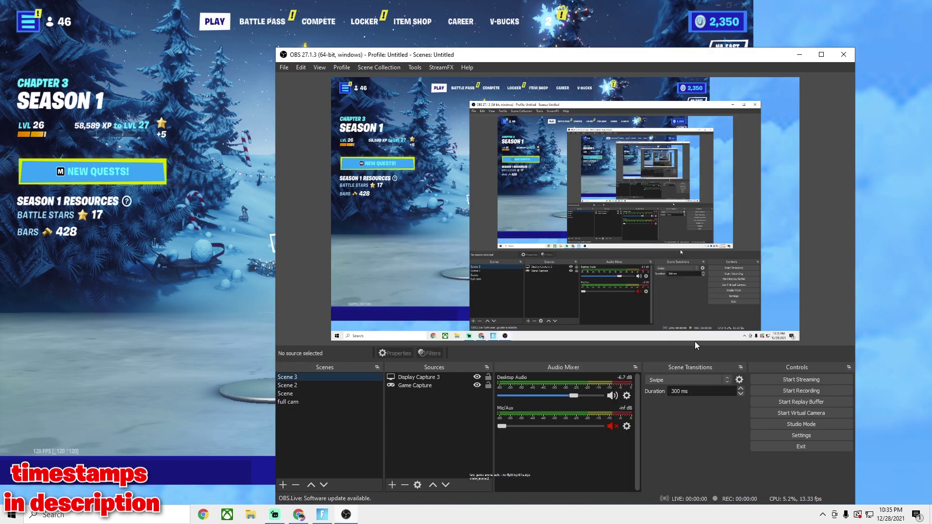
left_click_drag(662, 59, 680, 33)
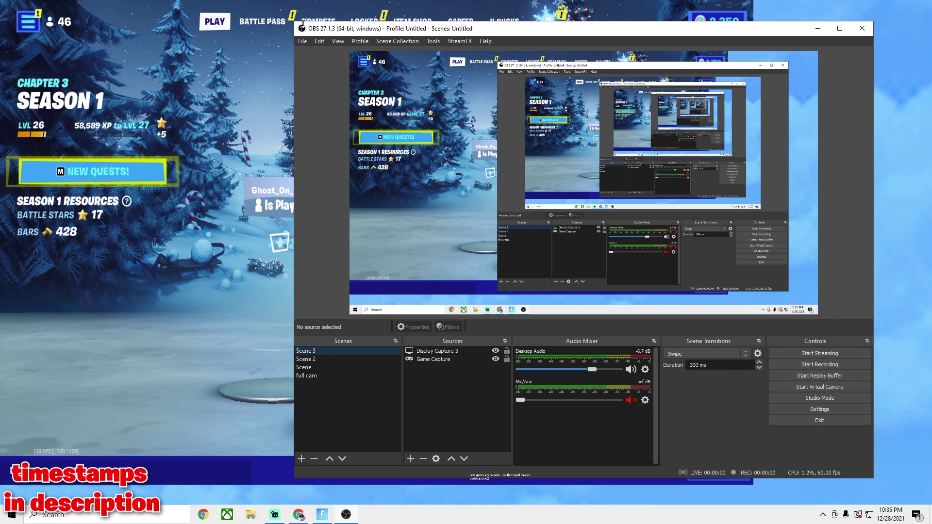
left_click_drag(294, 21, 264, 1)
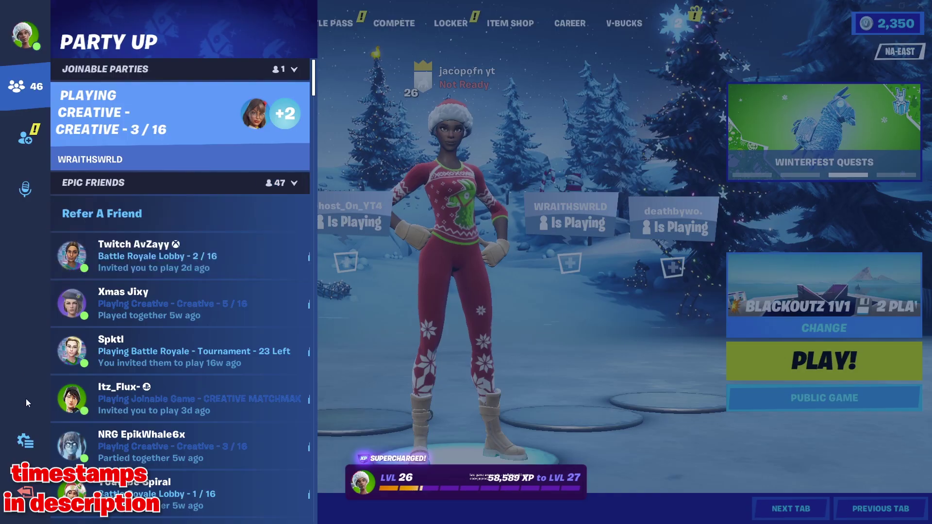
Switch to Fortnite and change its window mode from Fullscreen to Windowed Fullscreen in the video settings.
key("Escape")
left_click(133, 85)
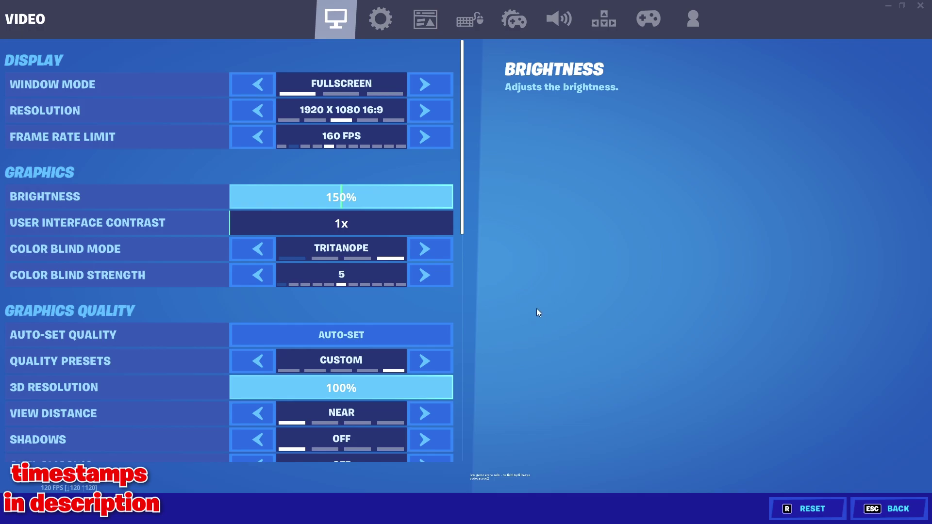
left_click(425, 84)
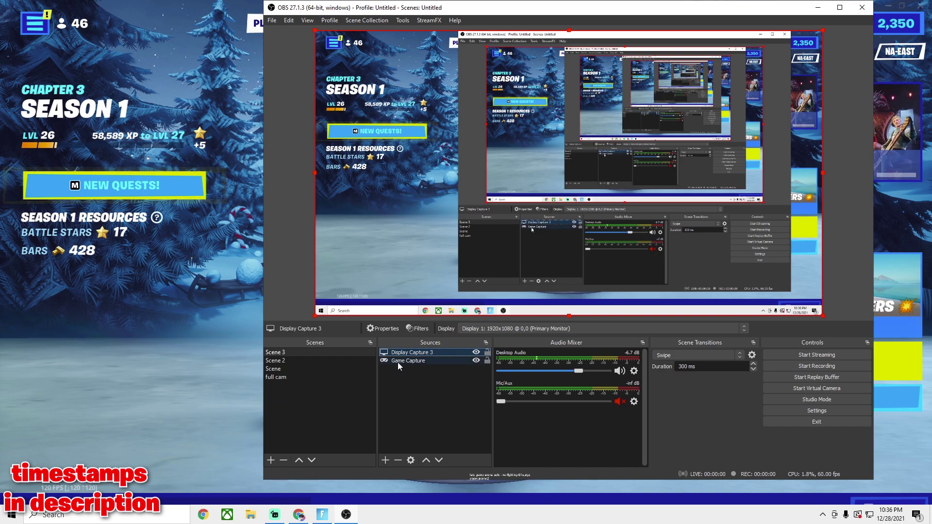
In OBS Studio, hide Display Capture 3 beneath Game Capture and remove it from Scene 3.
left_click_drag(399, 353, 404, 366)
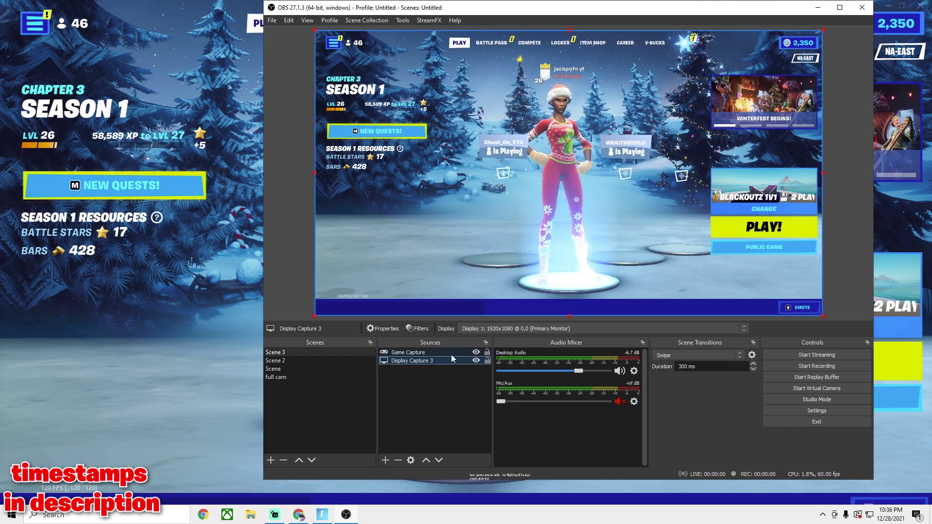
left_click(475, 360)
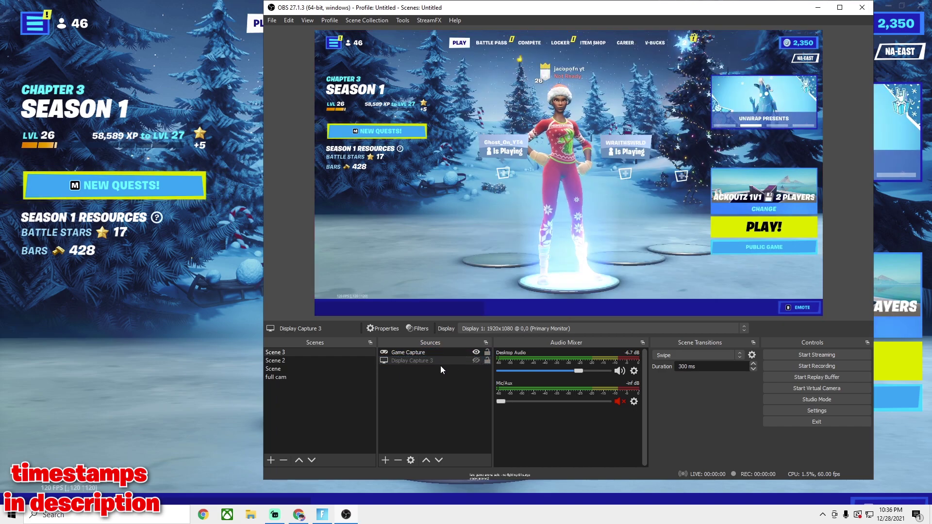
right_click(402, 361)
mouse_move(422, 221)
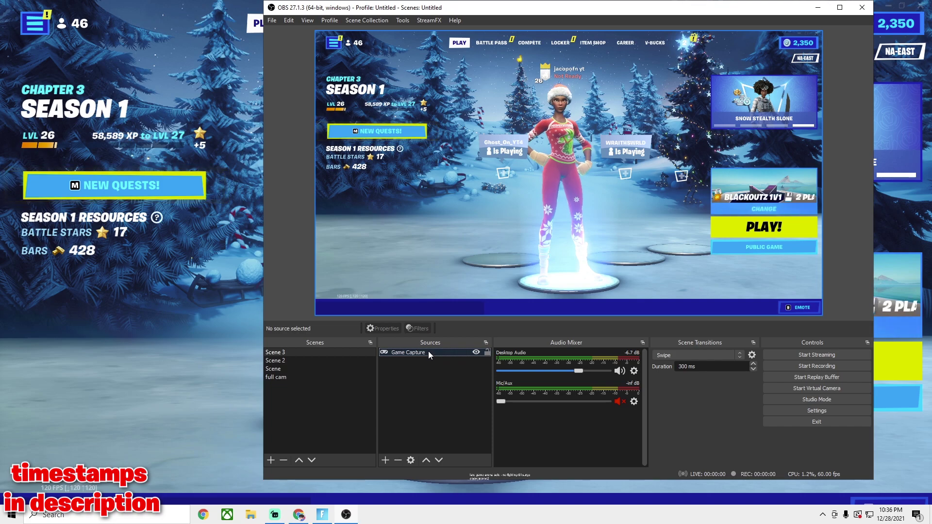
left_click(427, 352)
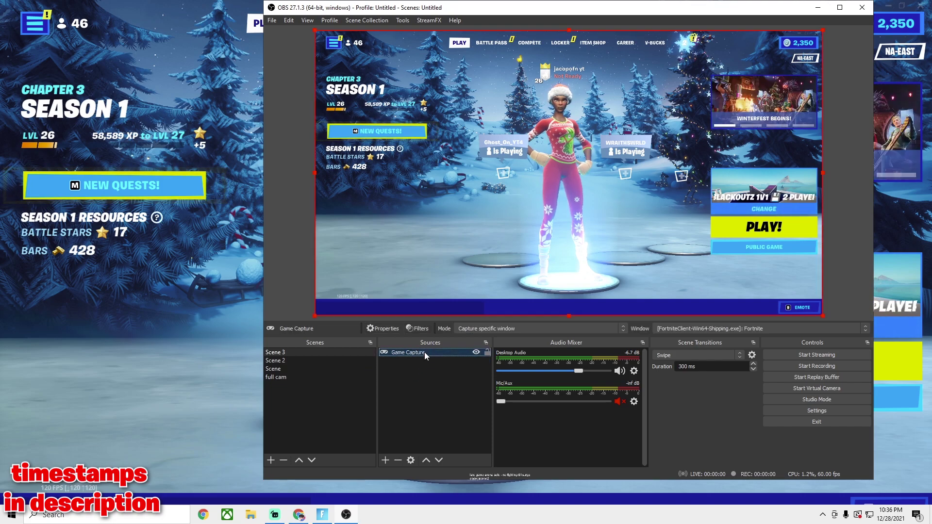
Switch to Fortnite and set its window mode to Windowed in the video settings.
left_click(190, 302)
left_click(36, 24)
left_click(25, 441)
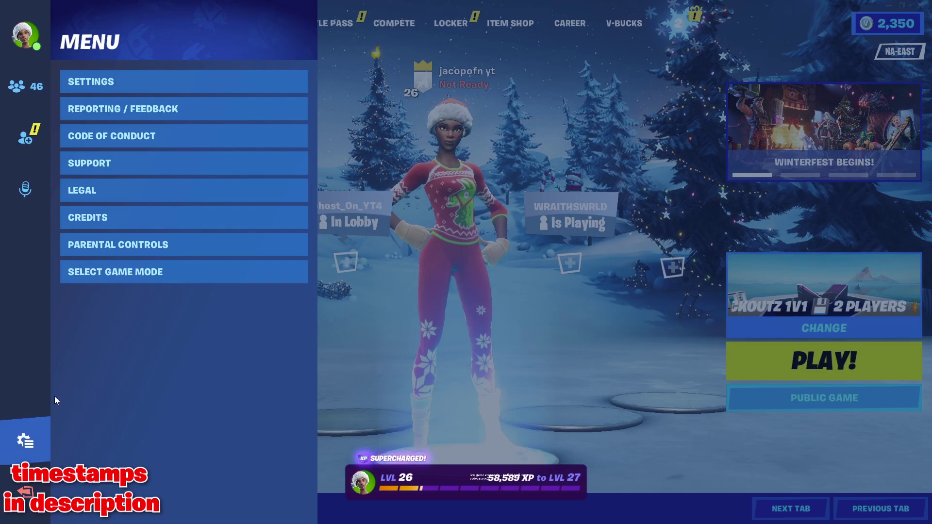
left_click(181, 83)
left_click(432, 91)
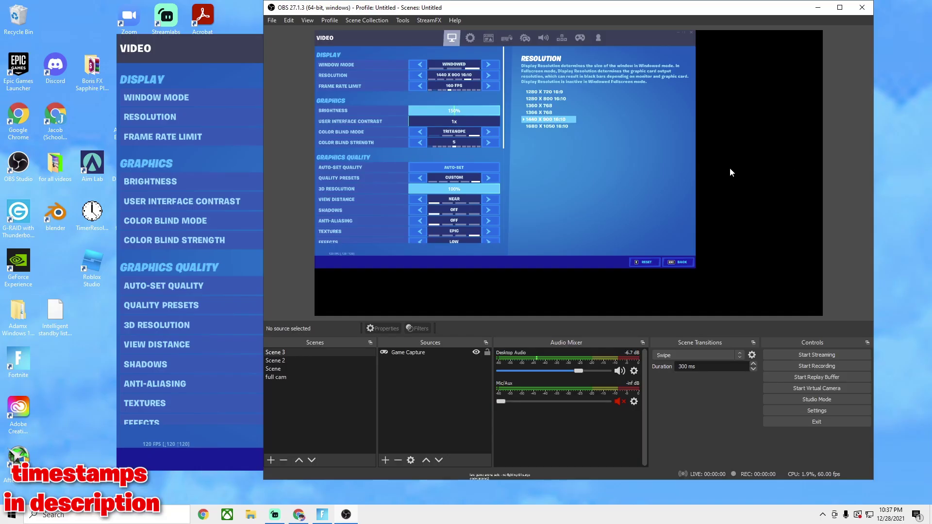
Switch to OBS Studio and apply the Fit to screen transform to the Game Capture source.
right_click(413, 352)
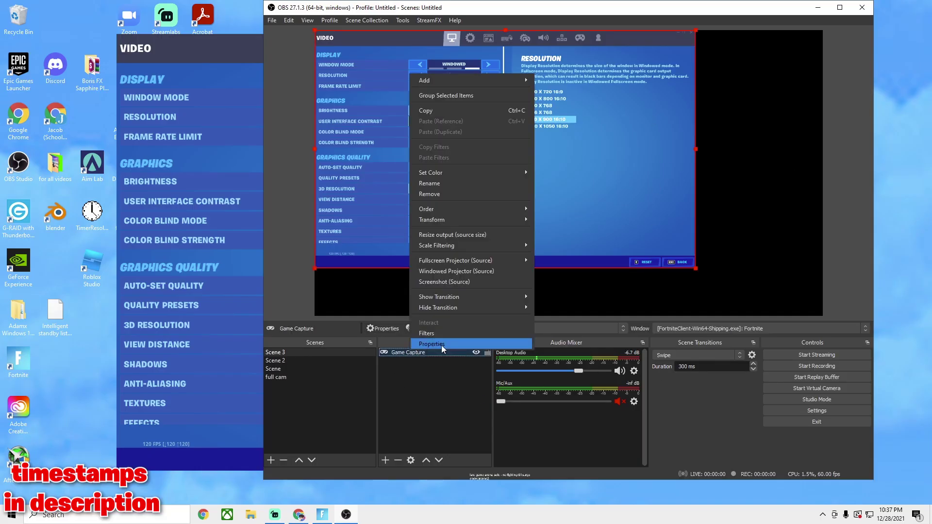
mouse_move(517, 221)
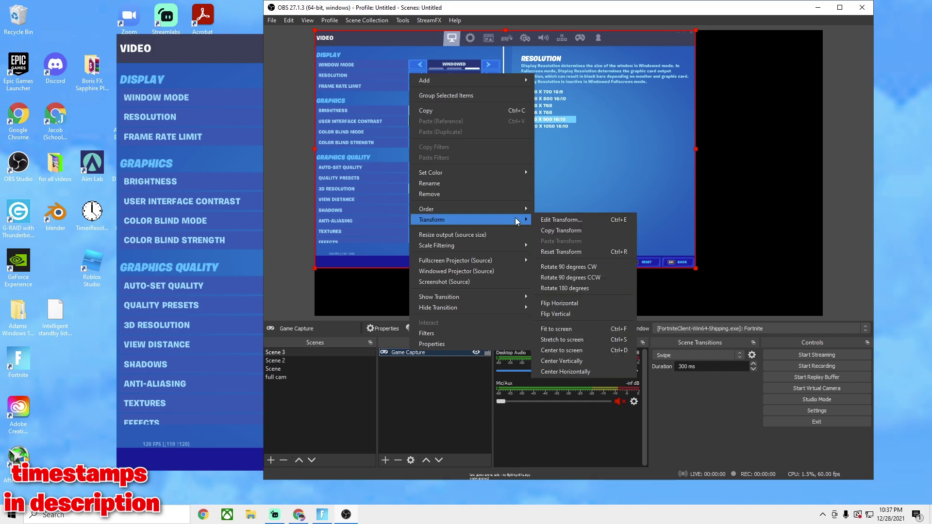
left_click(560, 330)
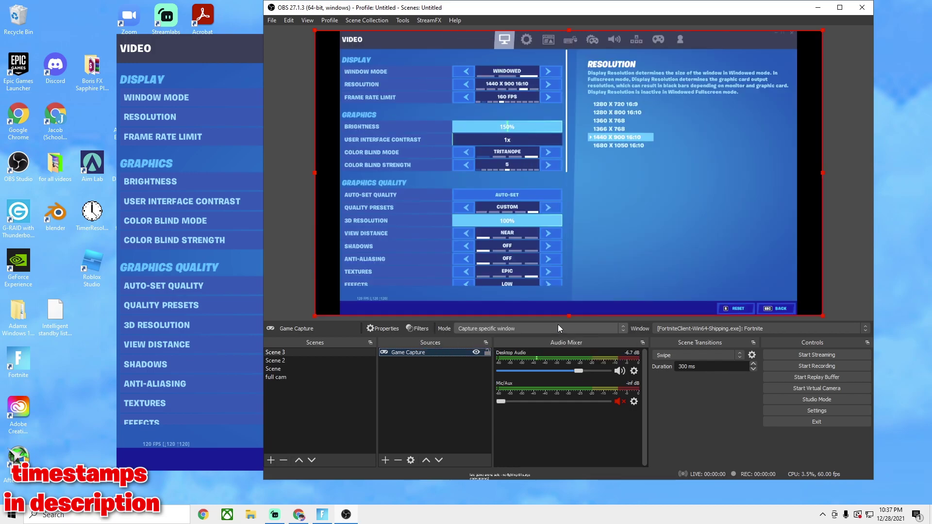
left_click(407, 374)
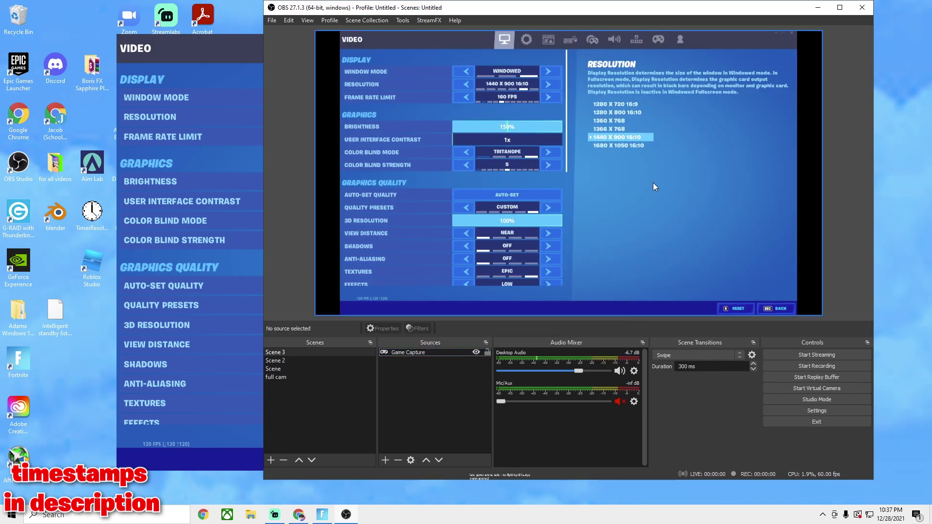
Apply the Stretch to screen transform to the Game Capture source so it fills the whole canvas.
right_click(439, 353)
mouse_move(470, 250)
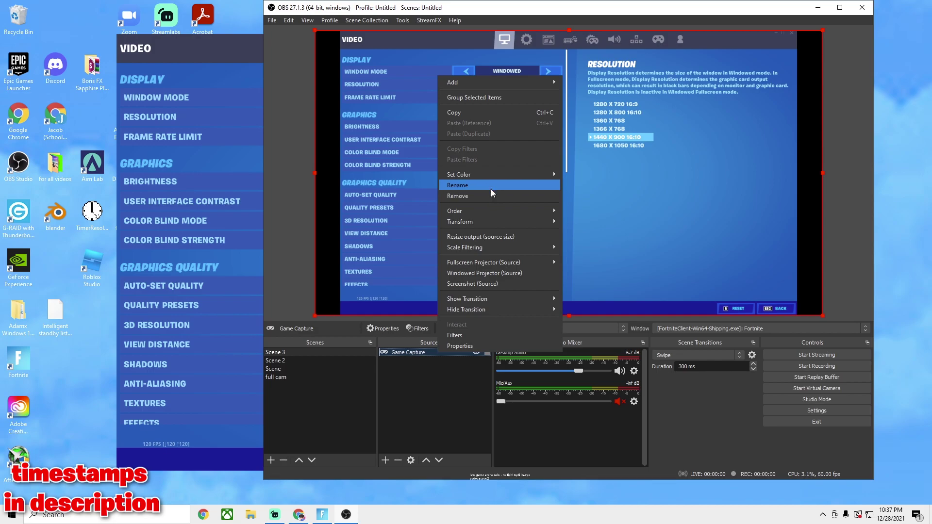
mouse_move(493, 221)
left_click(581, 344)
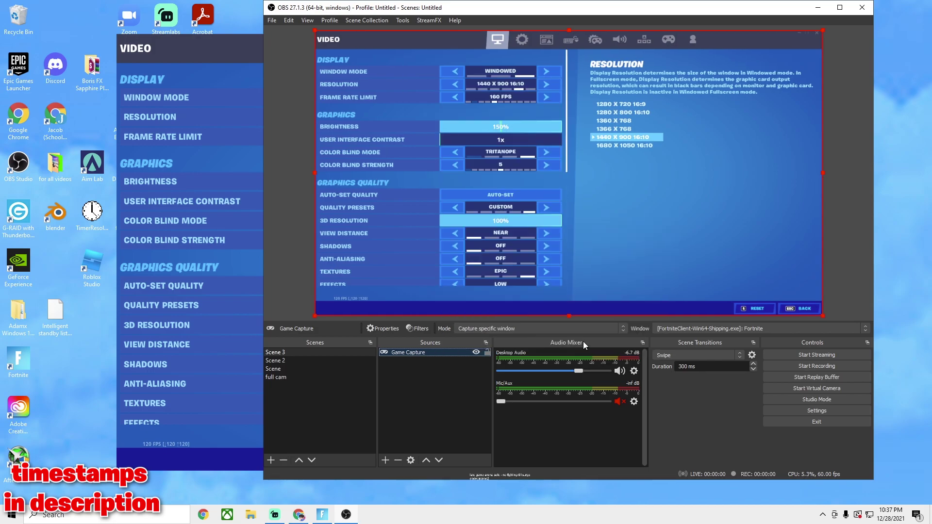
Close Fortnite's settings and compare the windowed game lobby with the OBS Studio preview.
left_click(197, 455)
key("Escape")
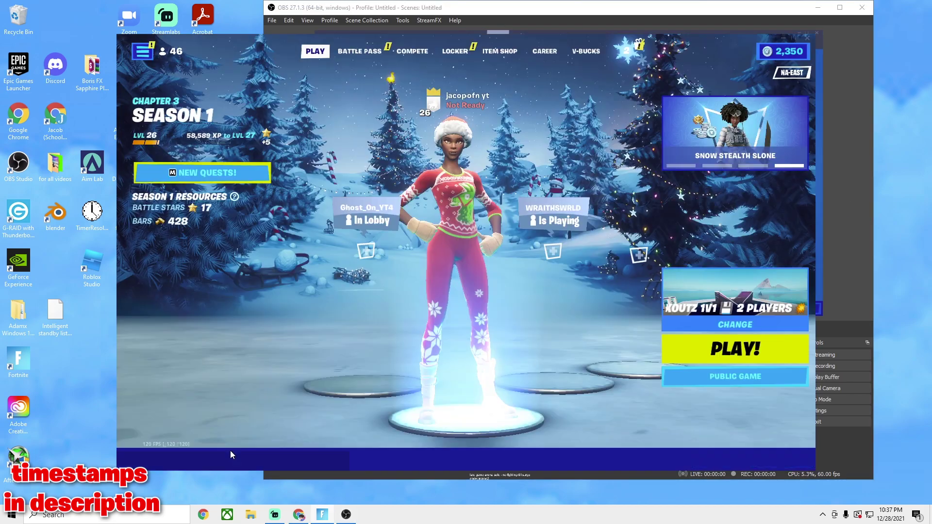
left_click(842, 209)
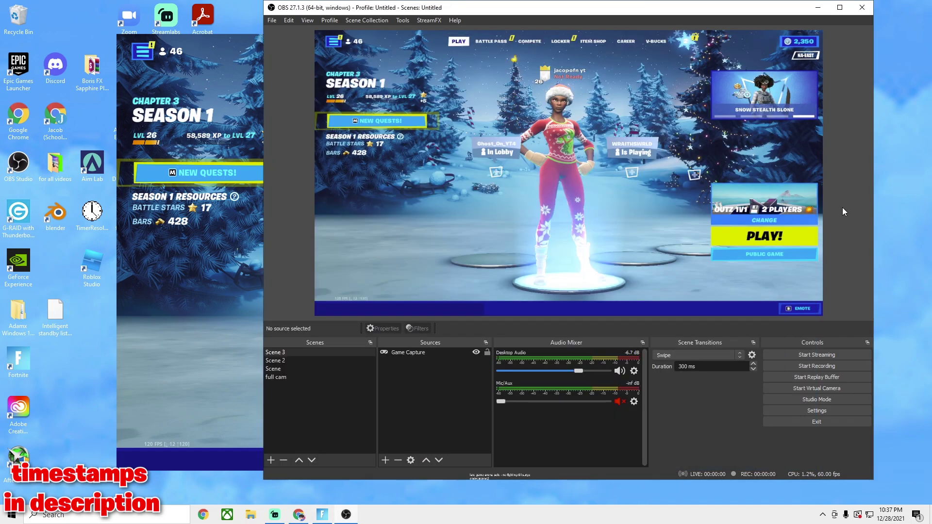
left_click(250, 379)
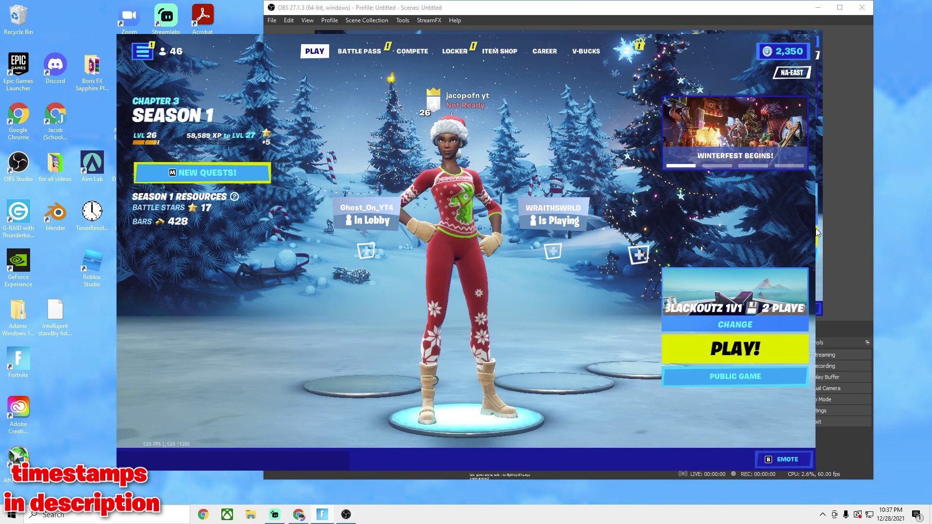
left_click(855, 264)
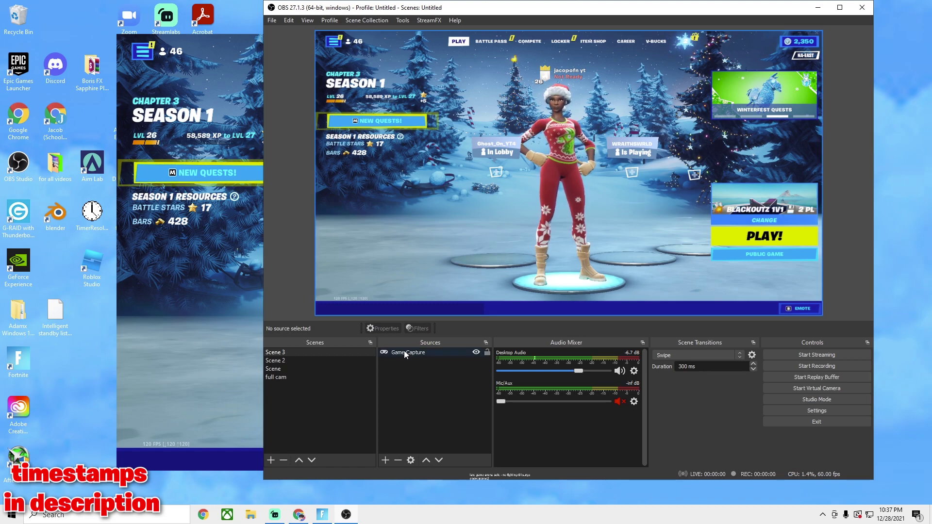
Switch to Fortnite, set the window mode to Windowed Fullscreen in the video settings and apply it.
left_click(228, 296)
left_click(143, 51)
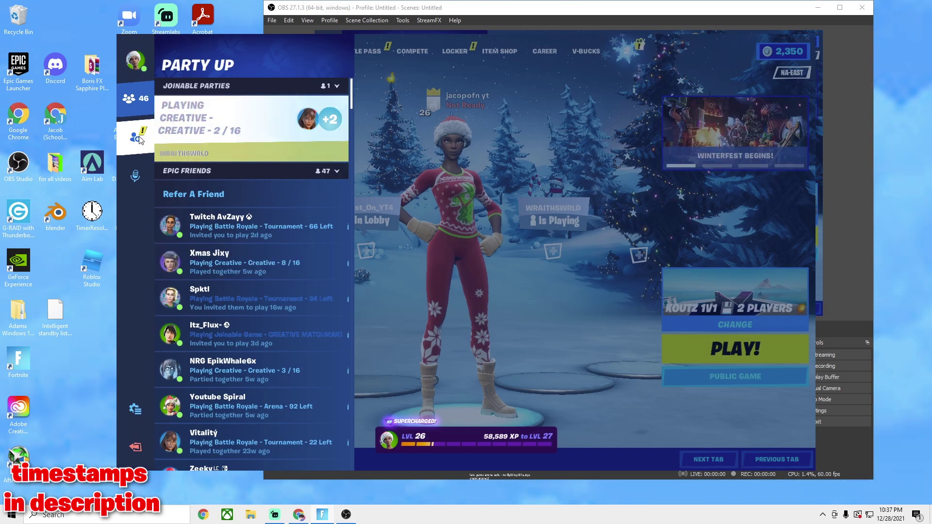
left_click(136, 407)
left_click(226, 97)
left_click(308, 100)
left_click(652, 451)
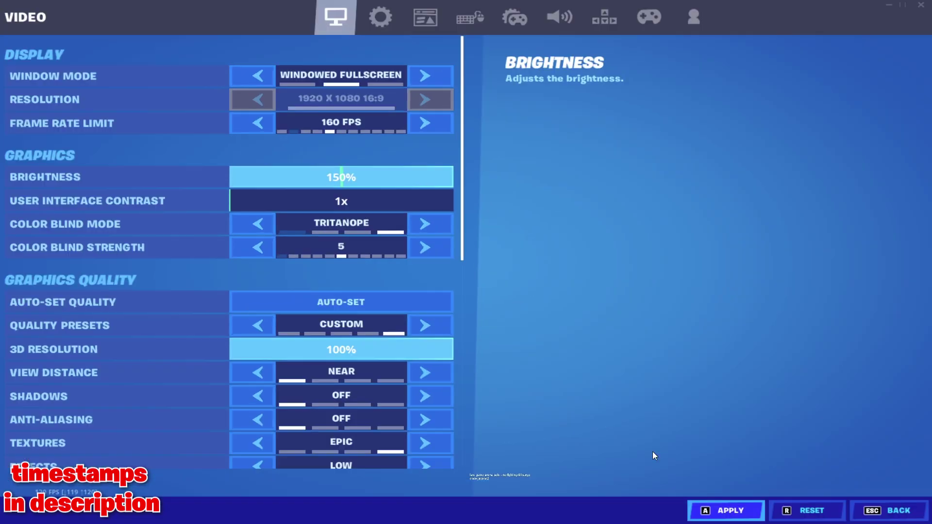
Check the capture in OBS Studio, close Fortnite's video settings and return to OBS Studio.
key("super")
left_click(351, 514)
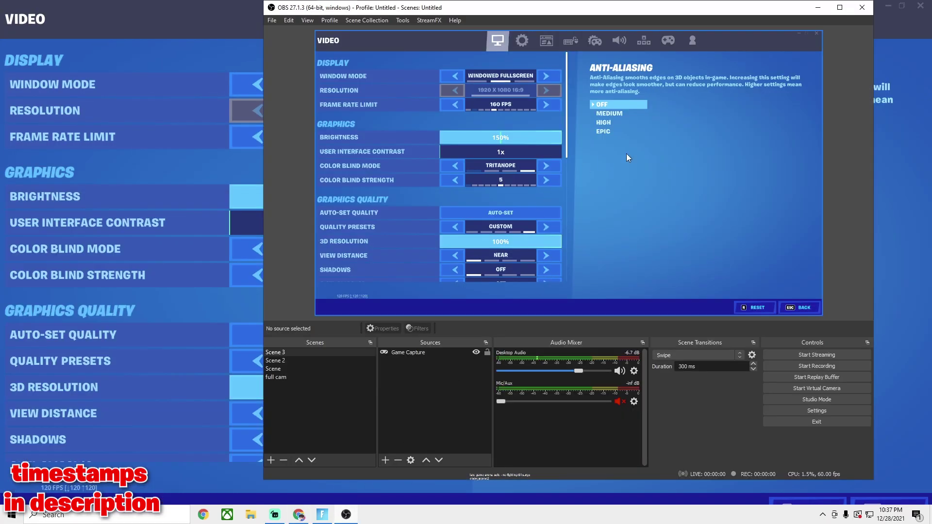
left_click(896, 238)
key("Escape")
key("alt+Tab")
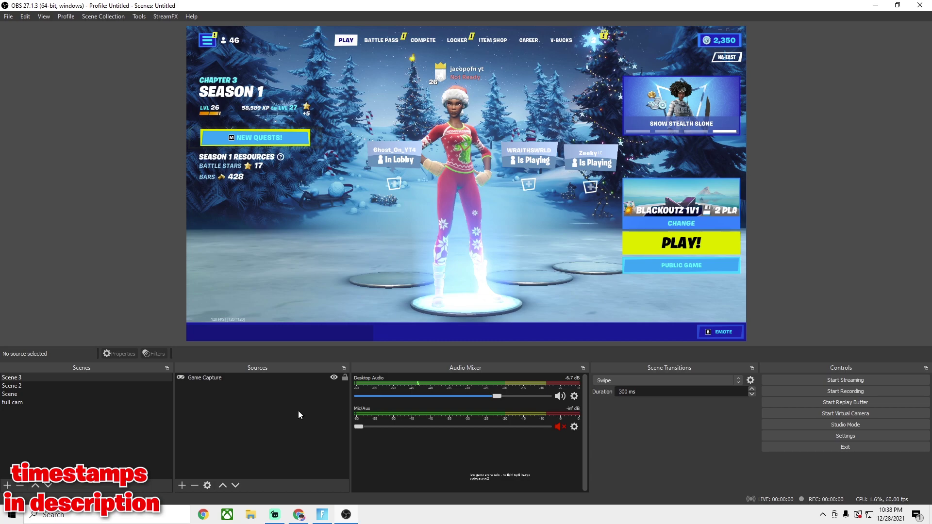
Add a new Audio Input Capture source using Microphone (Realtek Audio USB) as the device, with its volume at 0.0 dB.
left_click(182, 485)
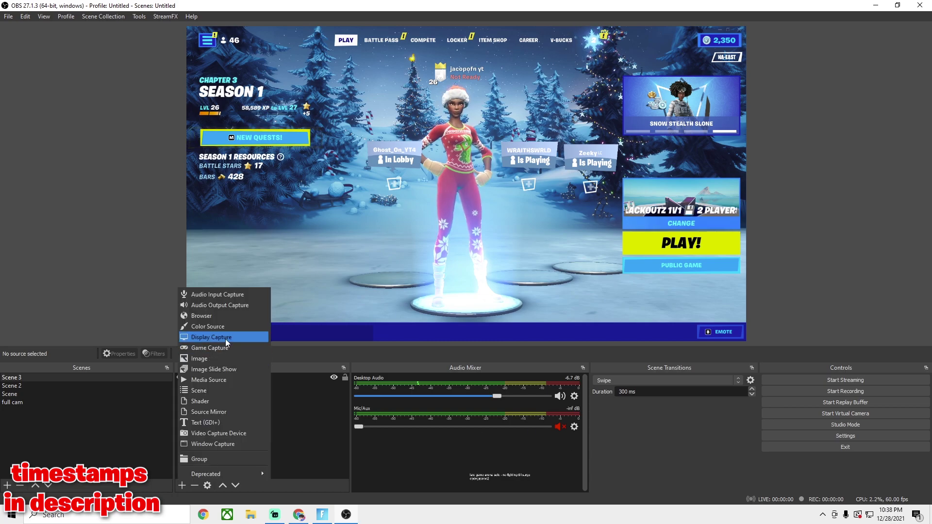
left_click(226, 294)
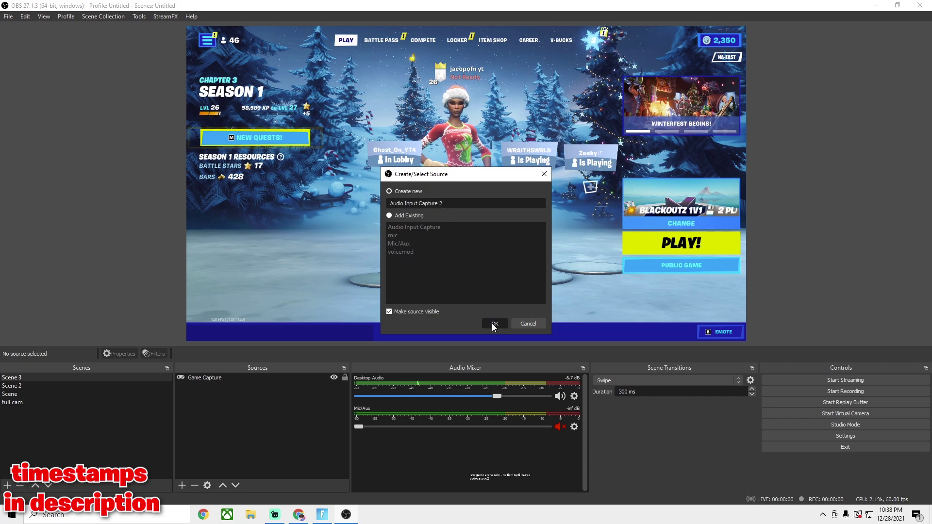
left_click(494, 323)
left_click(379, 133)
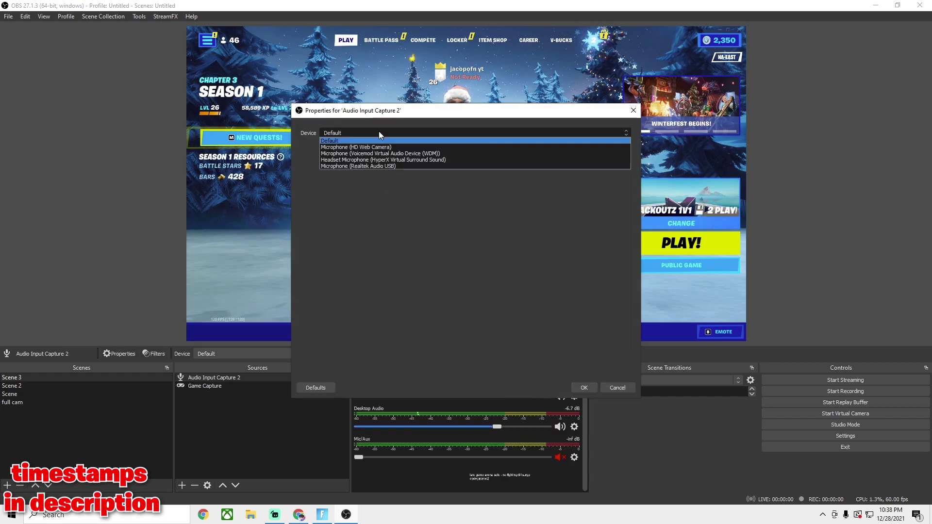
left_click(351, 165)
left_click(583, 387)
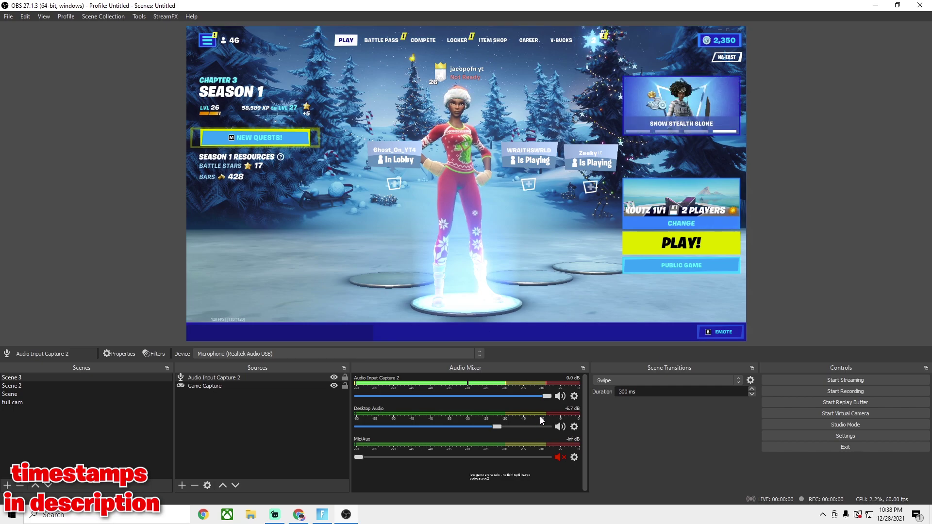
mouse_move(544, 396)
left_mouse_down()
mouse_move(421, 394)
mouse_move(547, 395)
left_mouse_up()
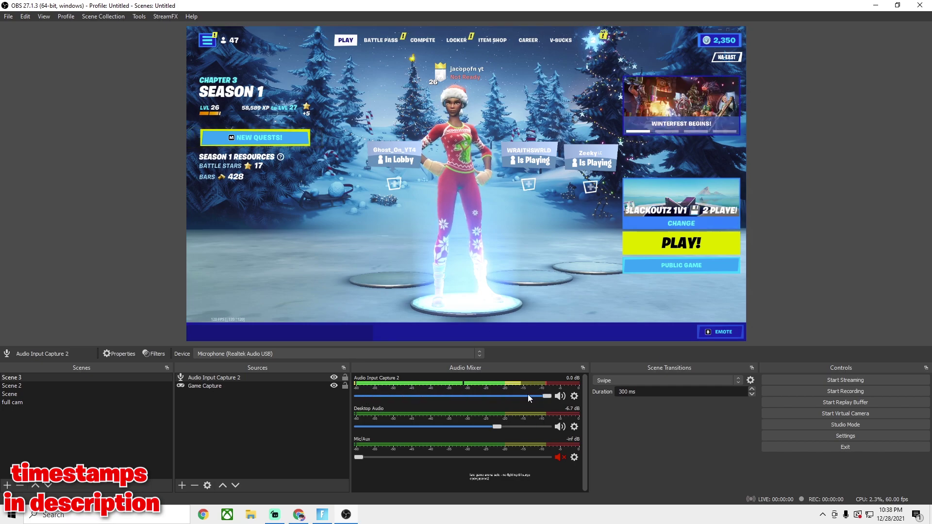
Remove the Audio Input Capture 2 source from the scene and confirm the removal.
right_click(216, 378)
mouse_move(286, 324)
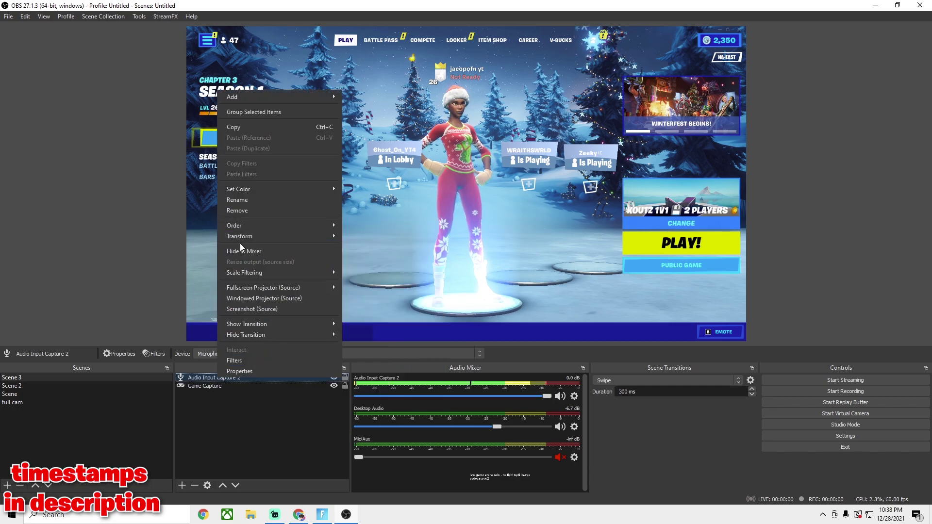
left_click(257, 211)
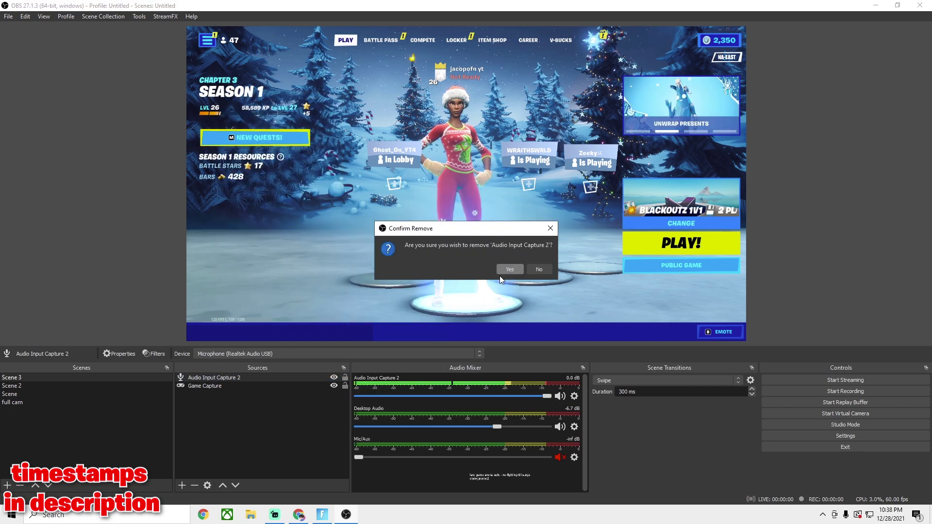
left_click(512, 270)
Add a Video Capture Device source using HD Web Camera as the device, and remove it from the scene again.
left_click(181, 485)
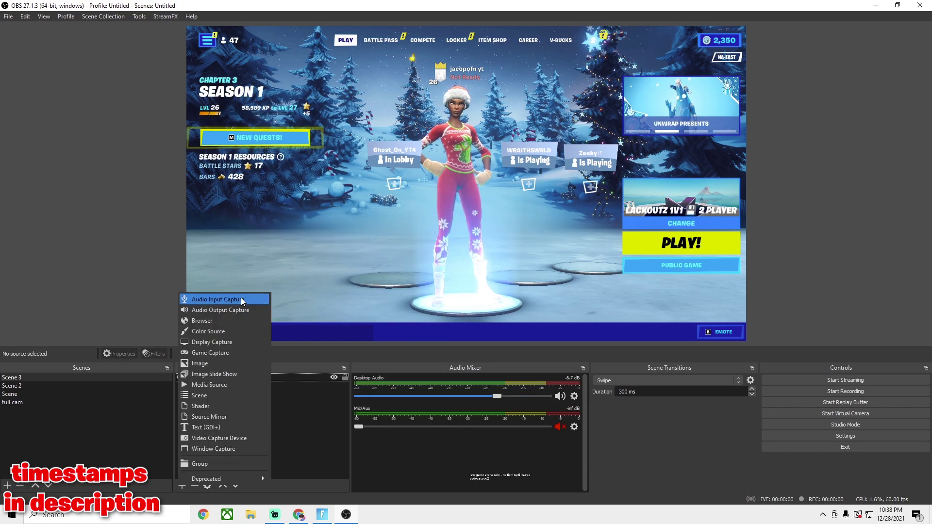
left_click(218, 438)
left_click(494, 324)
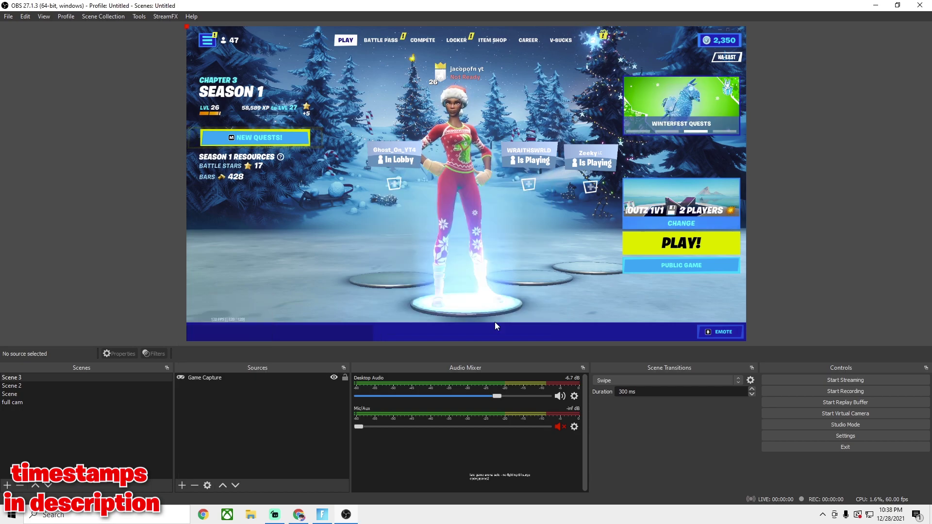
left_click(400, 237)
left_click(389, 246)
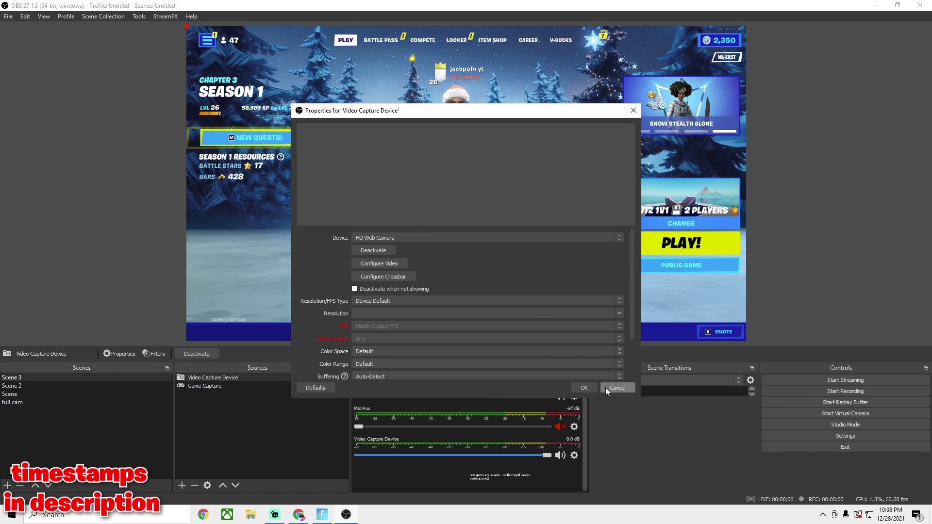
scroll(421, 264, "down", 2)
scroll(419, 262, "up", 2)
left_click(409, 238)
left_click(548, 278)
left_click(584, 387)
right_click(239, 378)
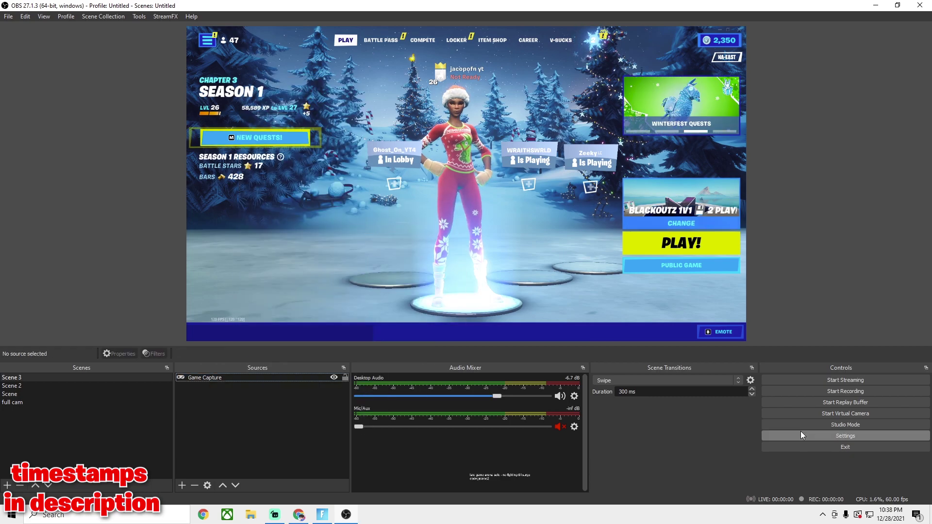
Set the source alignment Snap Sensitivity to 4.5 in the General settings and try moving the Game Capture in the preview.
left_click(799, 433)
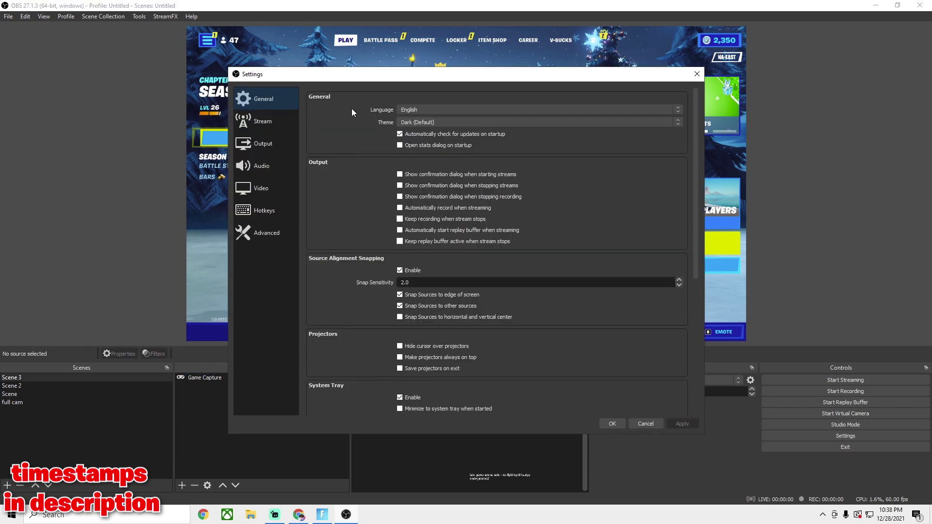
scroll(343, 134, "down", 6)
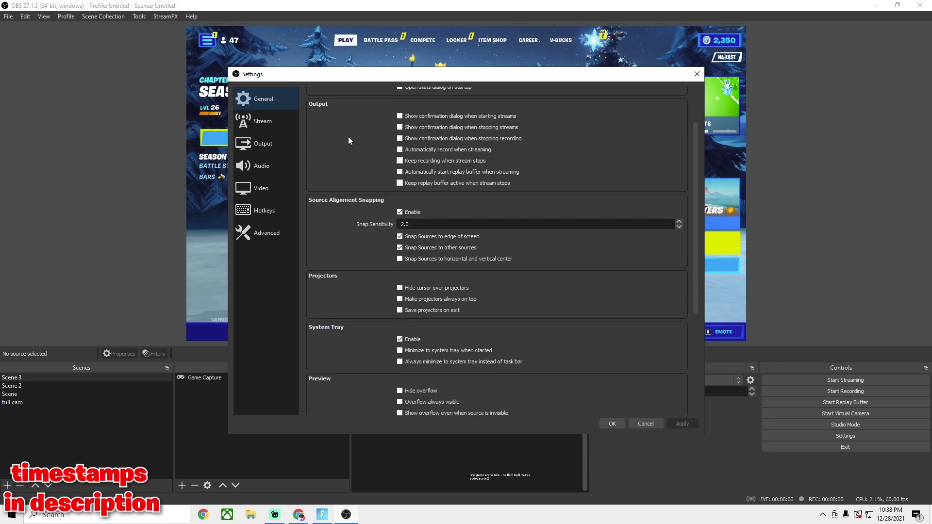
scroll(353, 143, "down", 2)
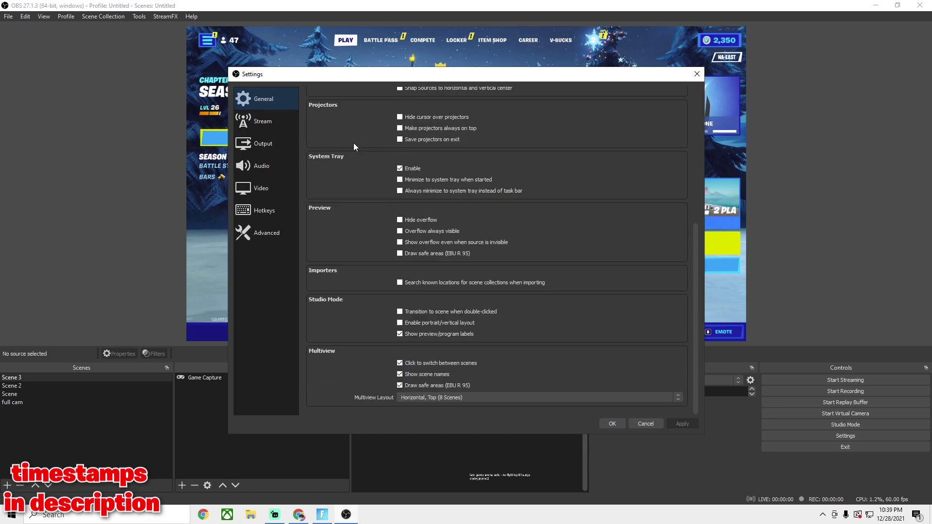
scroll(342, 258, "up", 8)
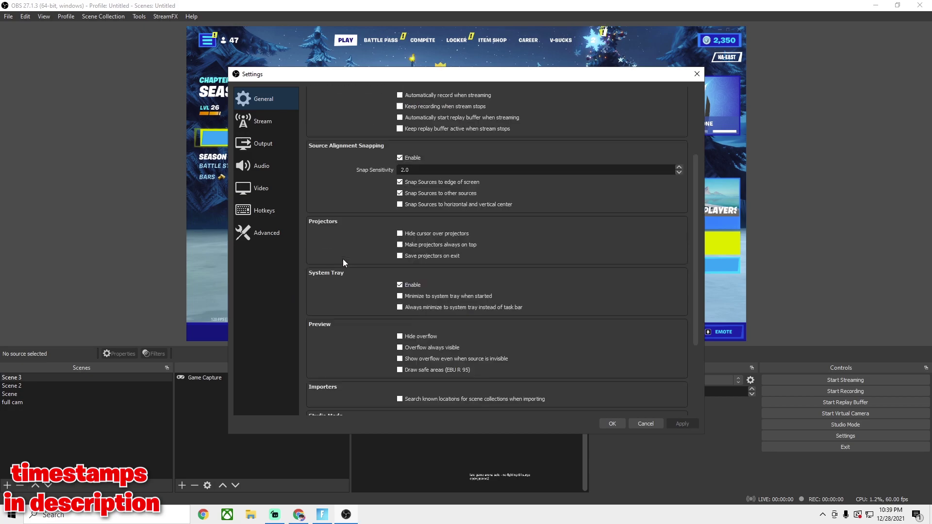
left_click(523, 282)
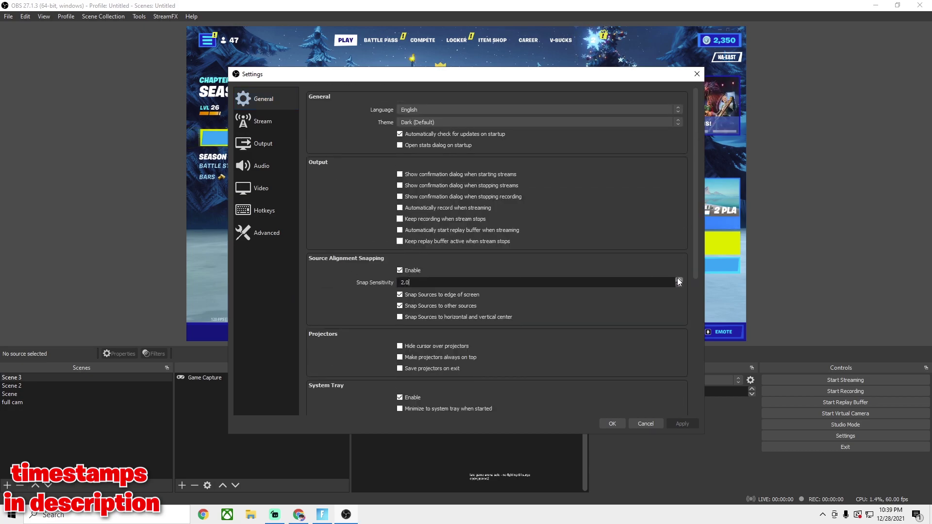
scroll(676, 278, "up", 5)
left_click(638, 424)
mouse_move(524, 168)
left_mouse_down()
mouse_move(520, 208)
mouse_move(523, 167)
left_mouse_up()
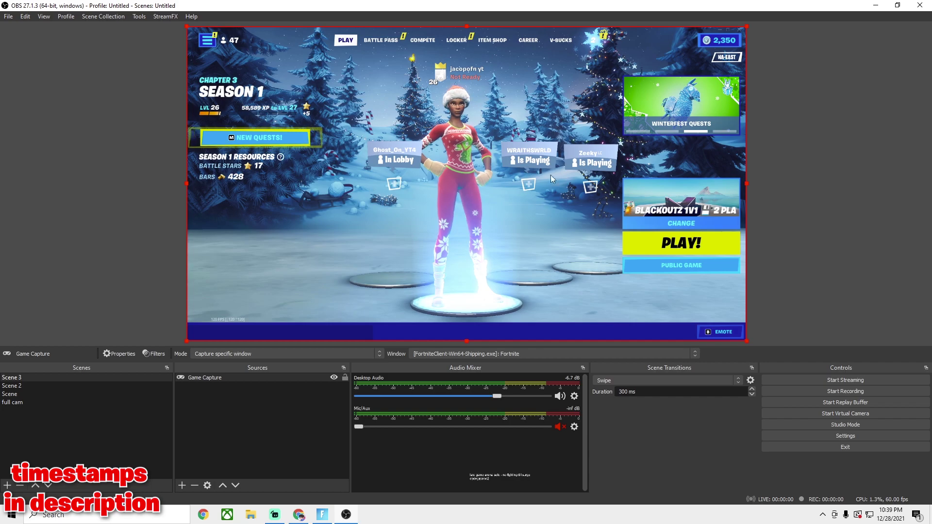
left_click(802, 262)
Set the Snap Sensitivity to 0.5, apply it and test the snapping by moving the Game Capture in the preview.
left_click(793, 433)
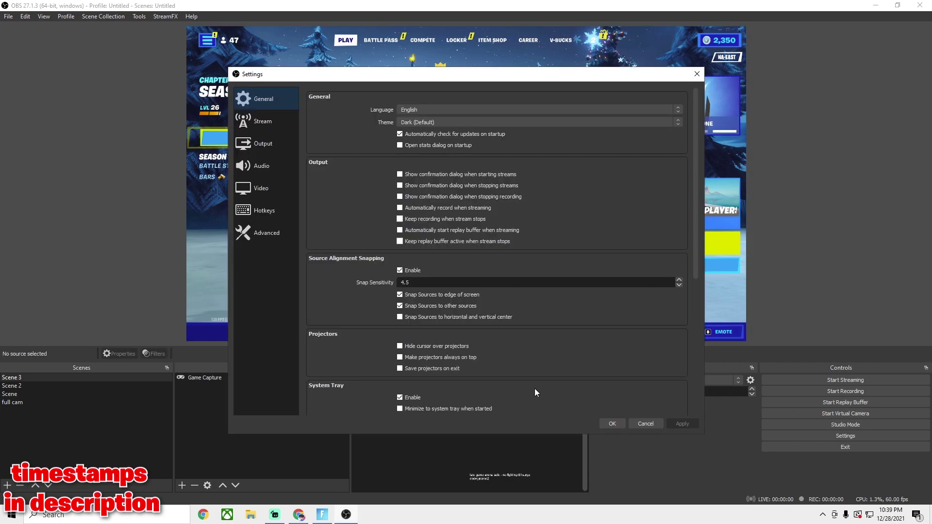
scroll(435, 262, "down", 5)
scroll(435, 262, "up", 5)
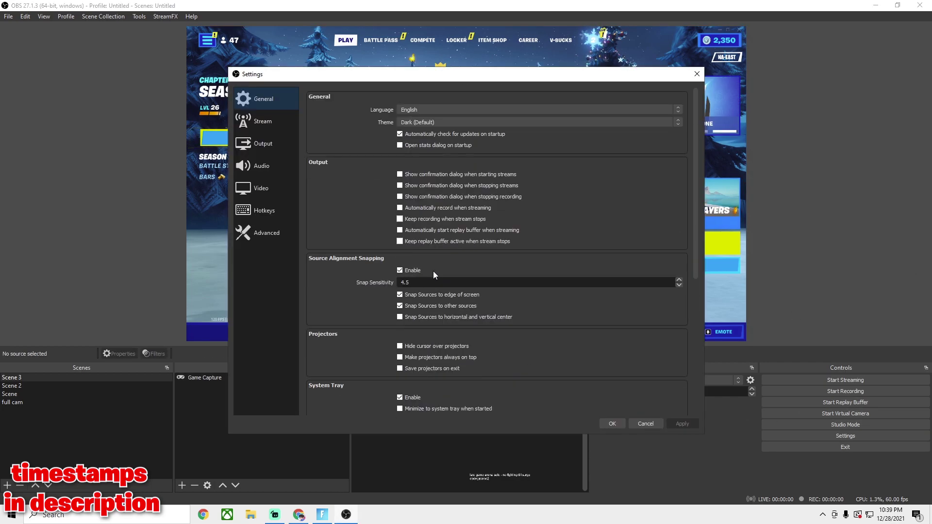
left_click(679, 285)
left_click(676, 422)
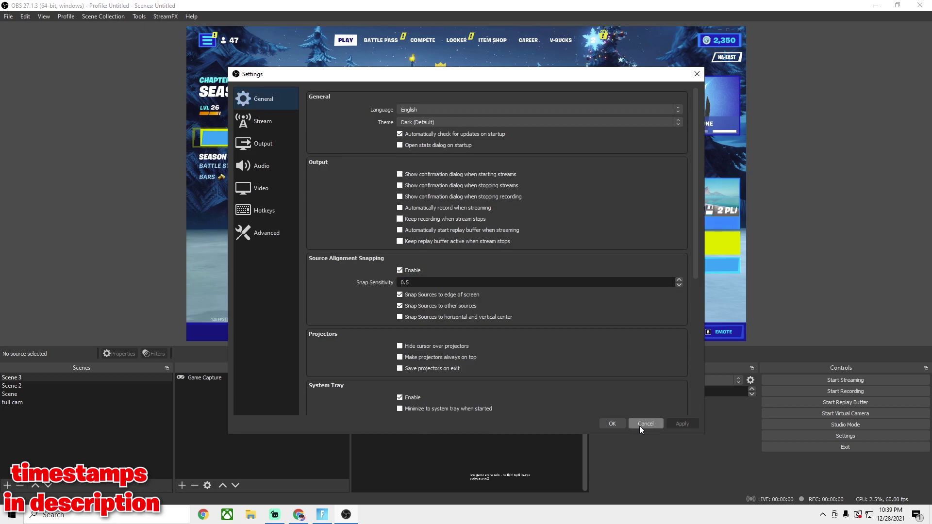
left_click(641, 426)
left_click_drag(519, 182, 540, 187)
left_click_drag(520, 188, 521, 184)
left_click(796, 272)
Examine the streaming service choices and server options in the Stream settings, keeping YouTube - RTMPS.
left_click(845, 435)
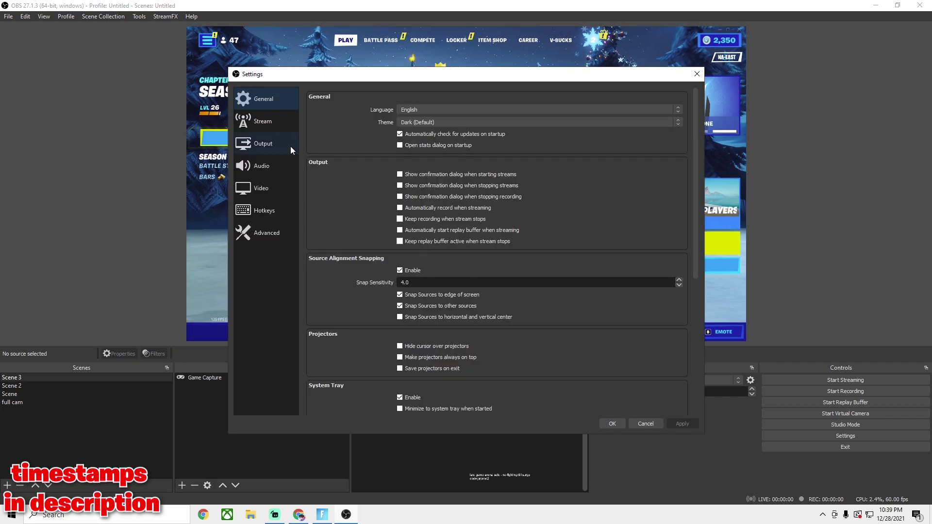
left_click(266, 122)
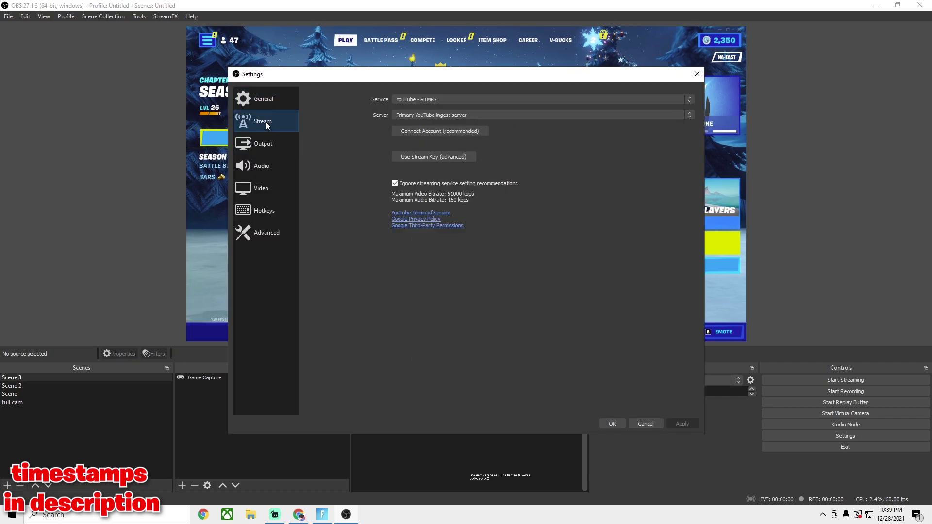
left_click(467, 98)
left_click(362, 134)
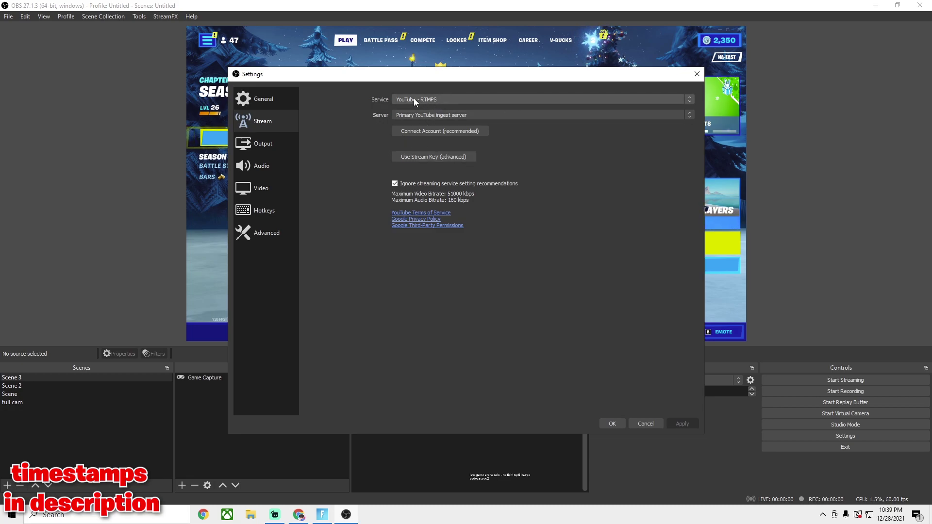
mouse_move(390, 78)
left_mouse_down()
mouse_move(606, 170)
mouse_move(384, 60)
left_mouse_up()
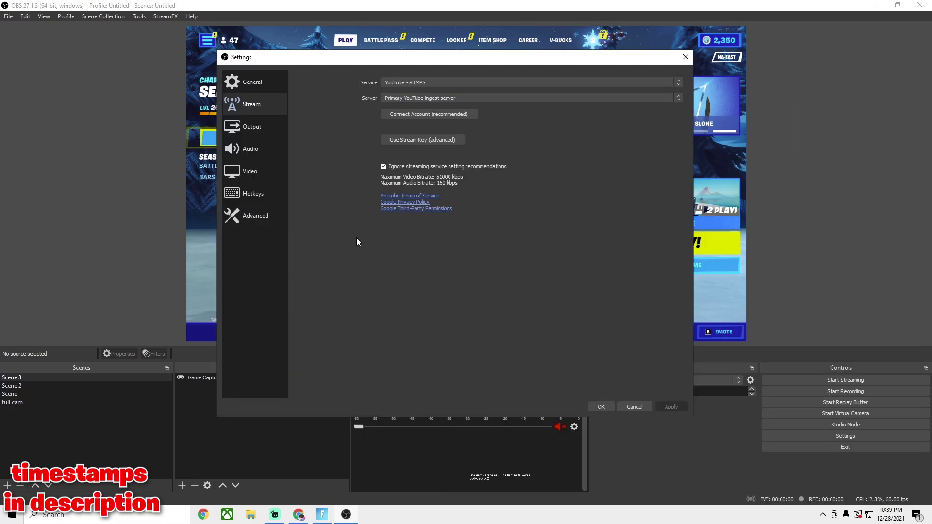
Compare the Simple and Advanced output modes in the Output settings, leaving Advanced selected.
left_click(247, 125)
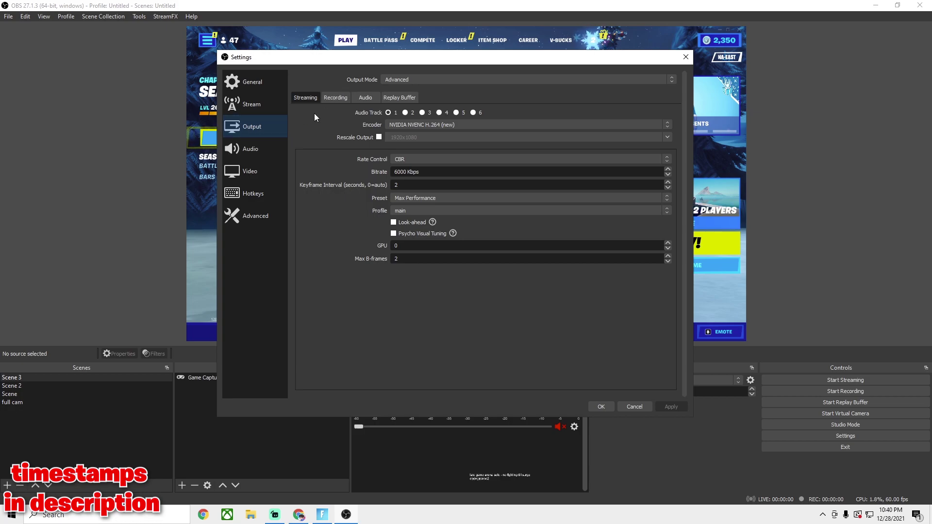
left_click(408, 79)
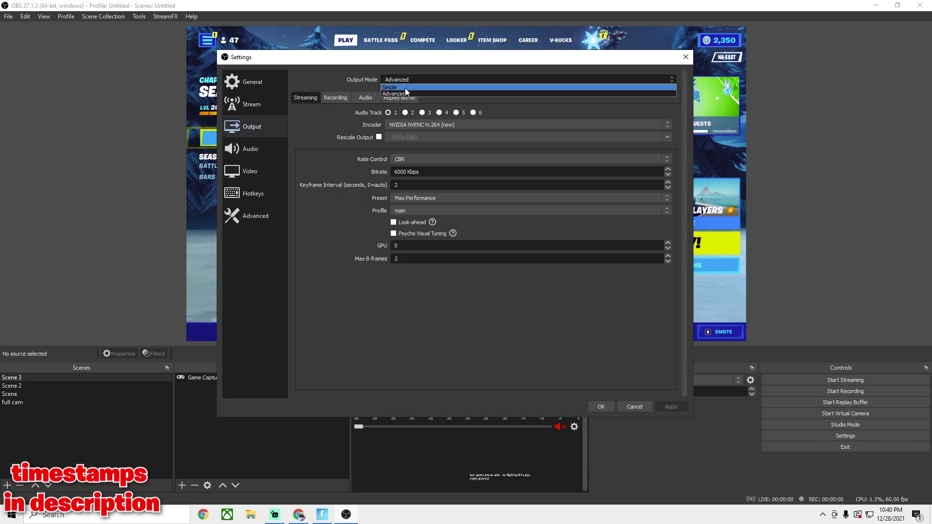
left_click(404, 88)
left_click(405, 78)
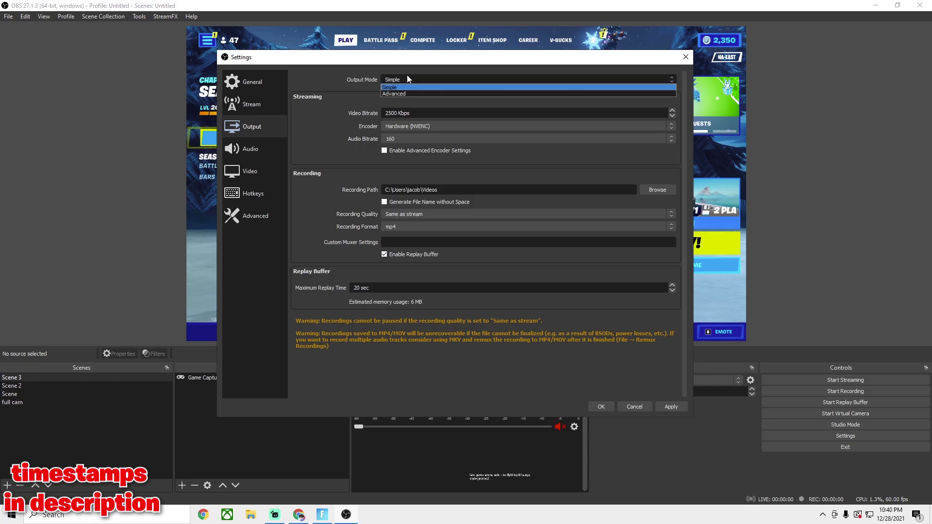
left_click(394, 94)
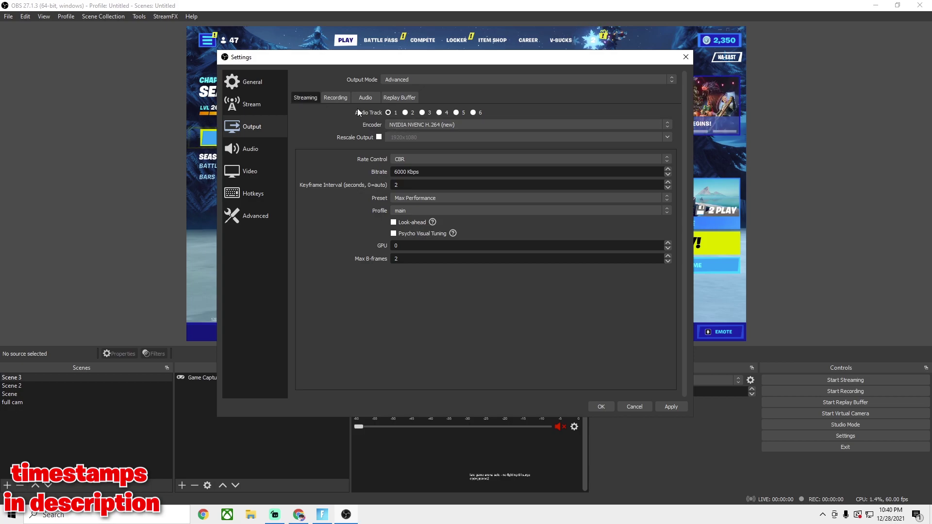
Compare the Streaming and Recording options of the Advanced output mode.
left_click(342, 97)
left_click(305, 97)
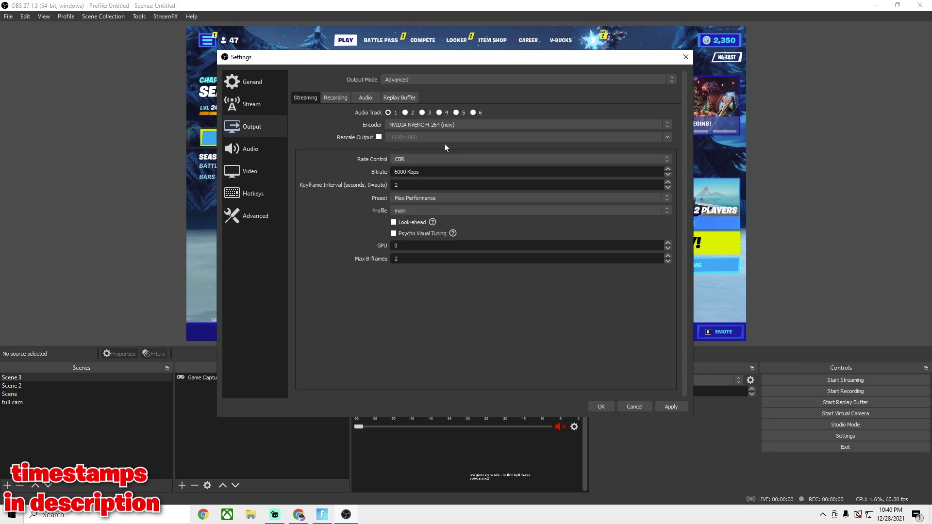
left_click(330, 96)
left_click(296, 97)
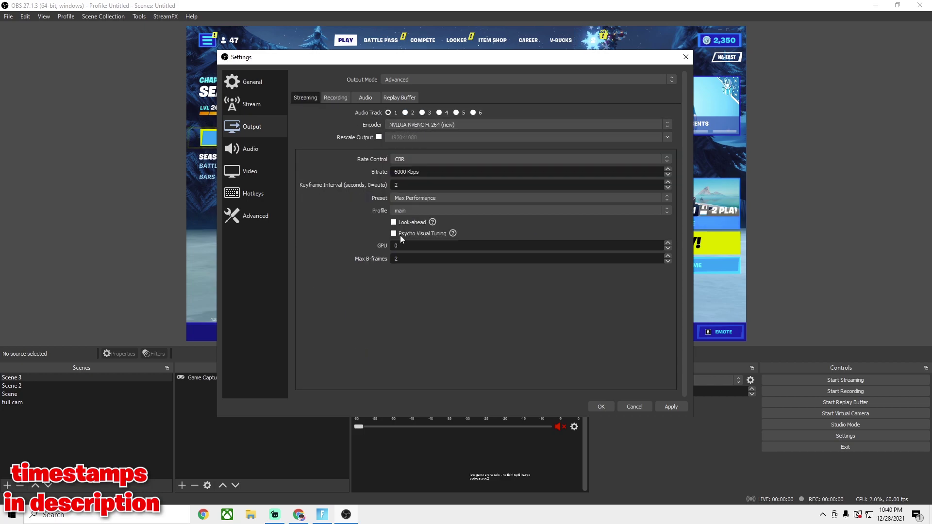
left_click(328, 95)
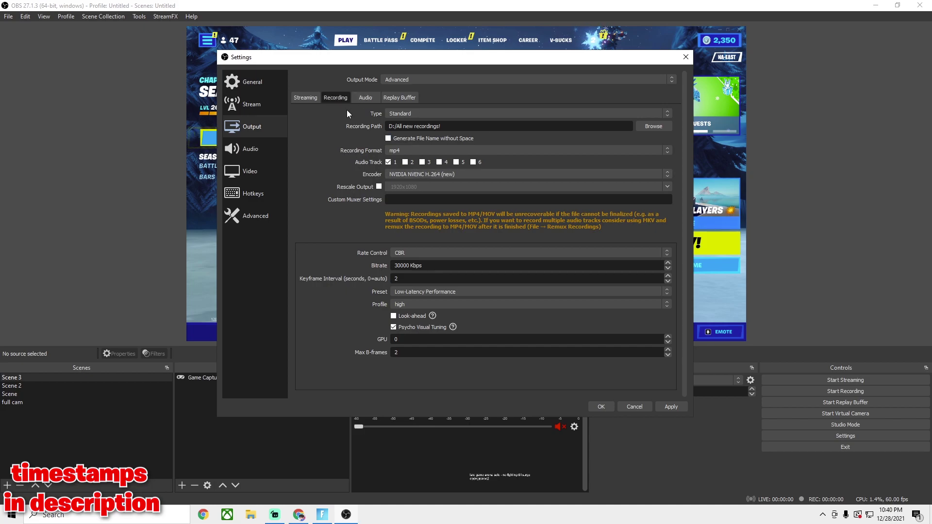
left_click(310, 100)
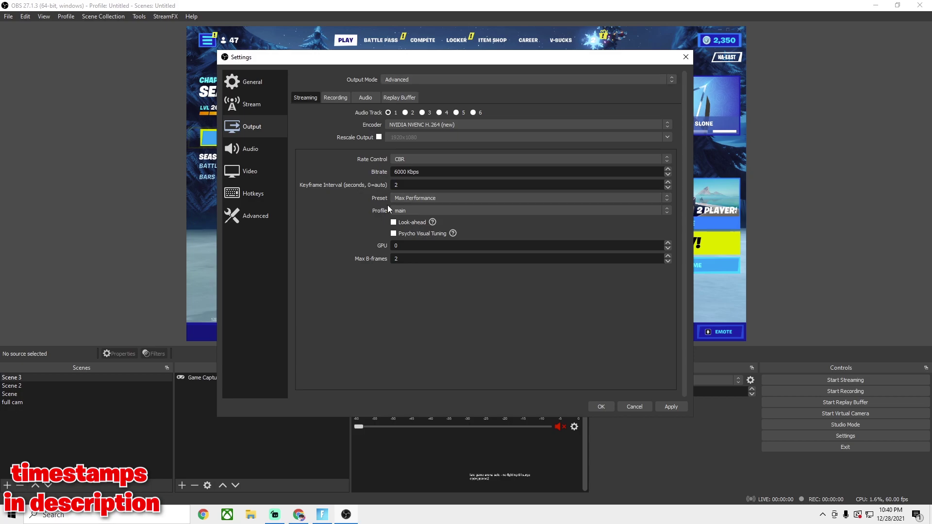
Browse for the recording path in the Recording output settings and choose the folder D:/All new recordings!
left_click(327, 98)
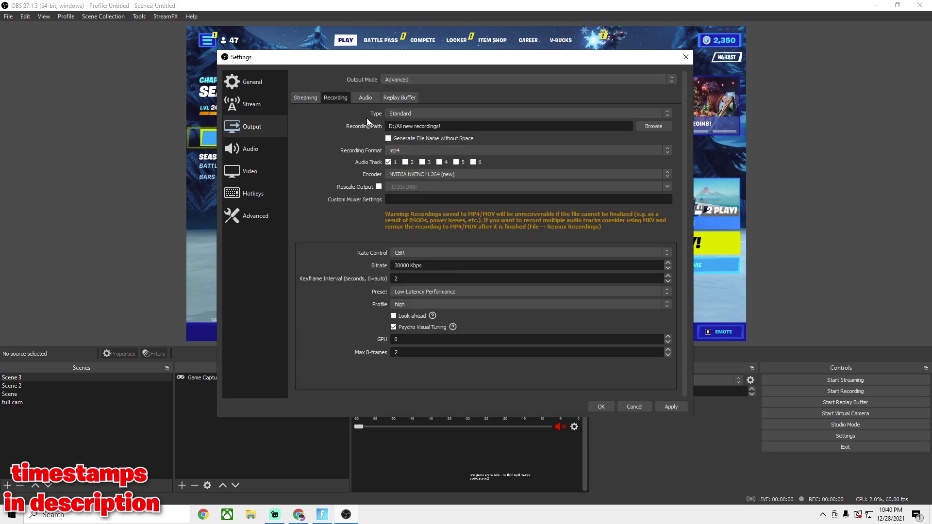
left_click(651, 126)
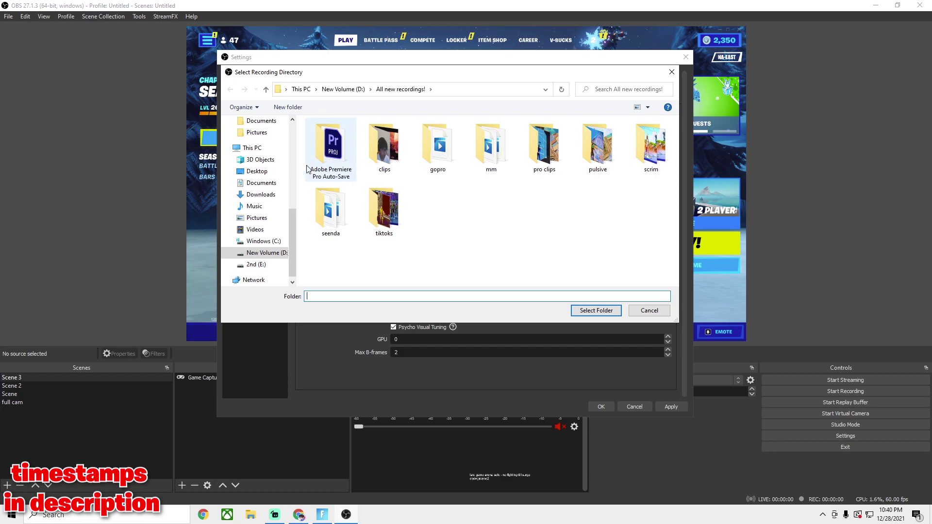
scroll(257, 204, "up", 5)
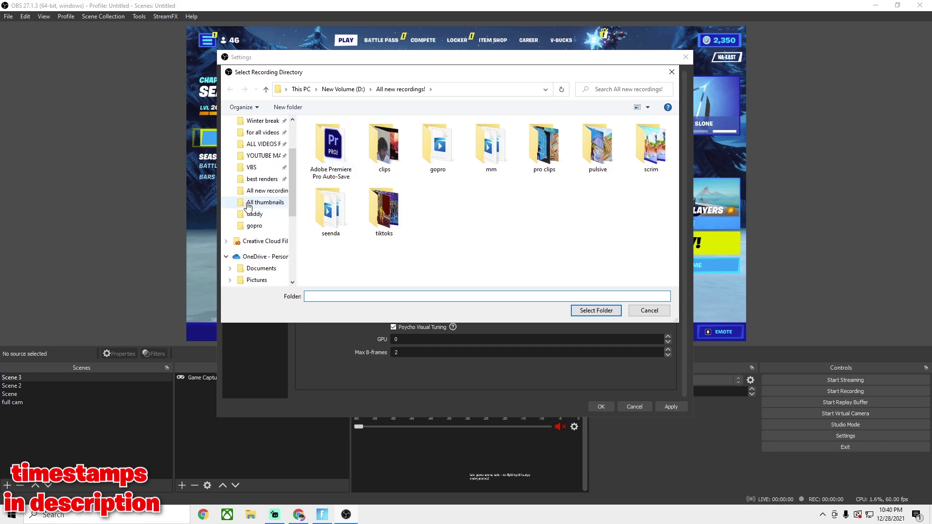
scroll(250, 207, "up", 1)
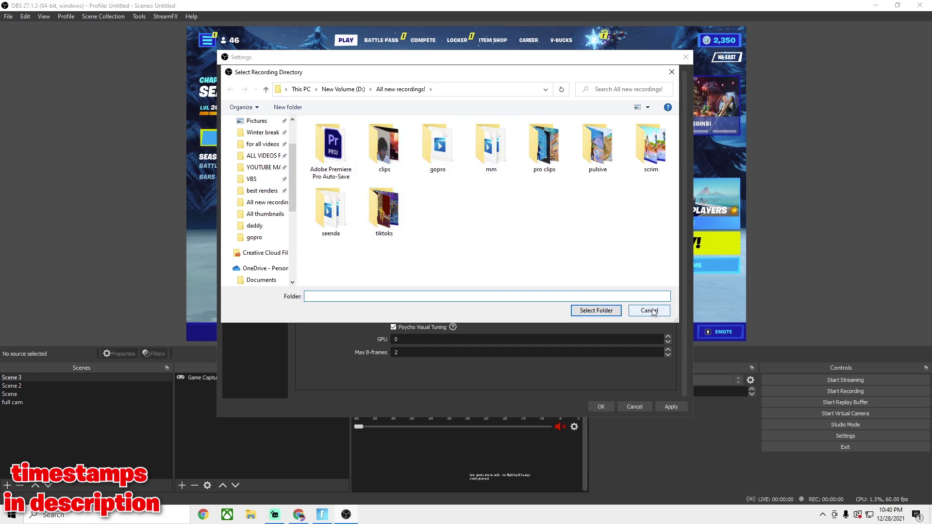
left_click(600, 310)
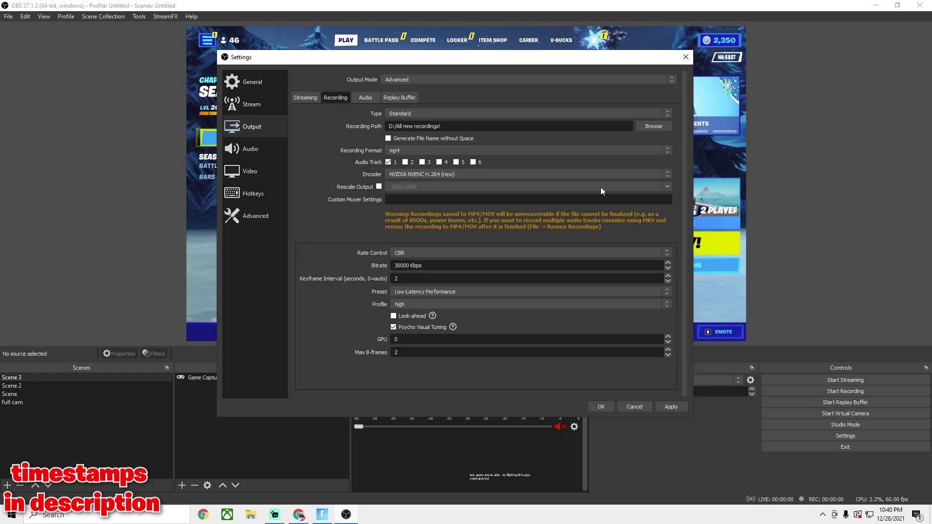
Look at the available drives under This PC in the recording directory chooser and cancel without selecting a folder.
left_click(653, 126)
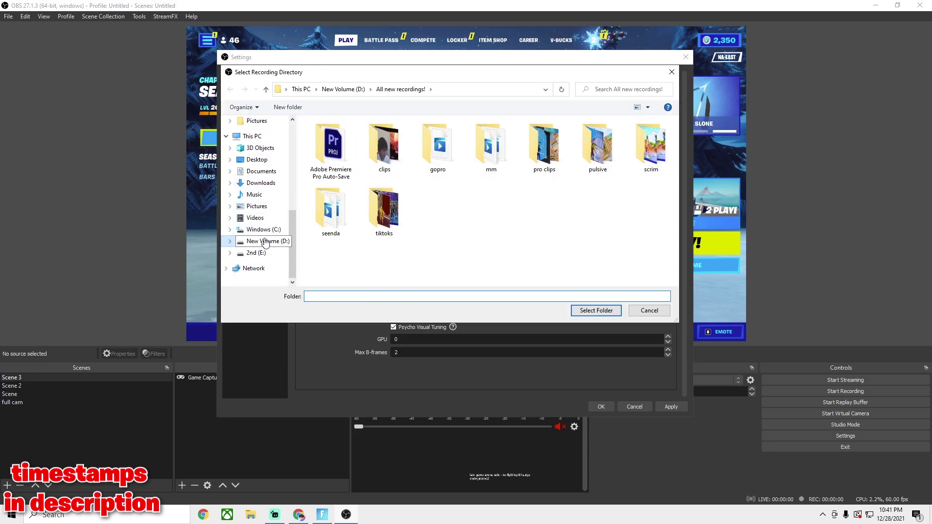
scroll(262, 241, "up", 2)
left_click(251, 191)
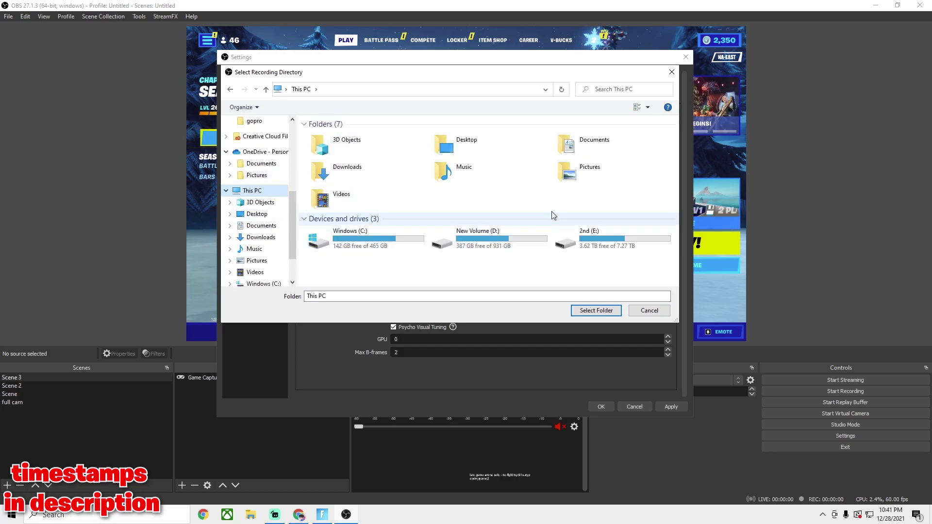
left_click_drag(487, 239, 496, 241)
left_click(647, 309)
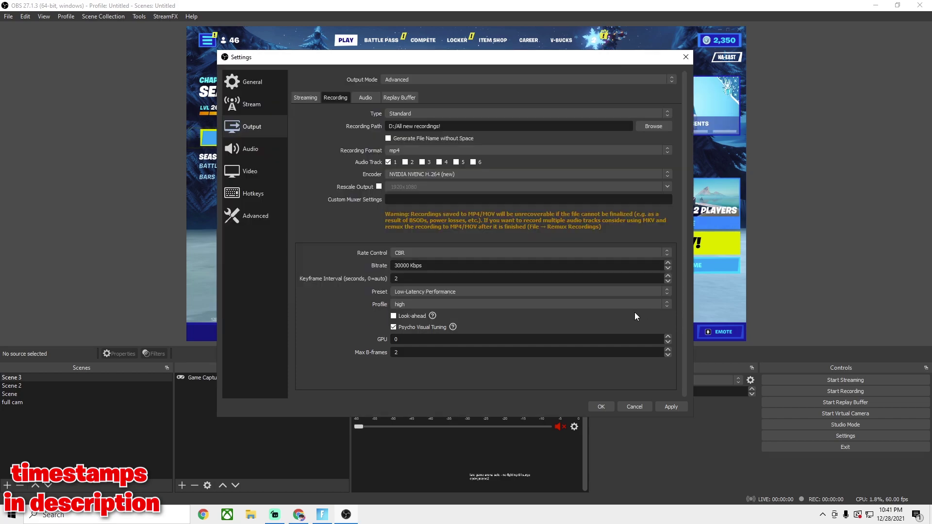
Look through the recording formats, keeping mp4, and select NVIDIA NVENC H.264 (new) as the recording encoder.
left_click(399, 150)
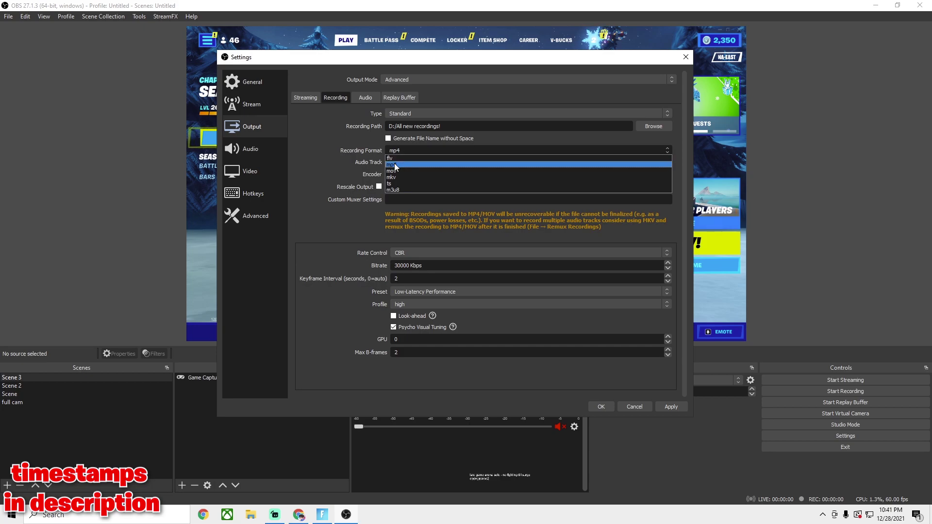
left_click(324, 128)
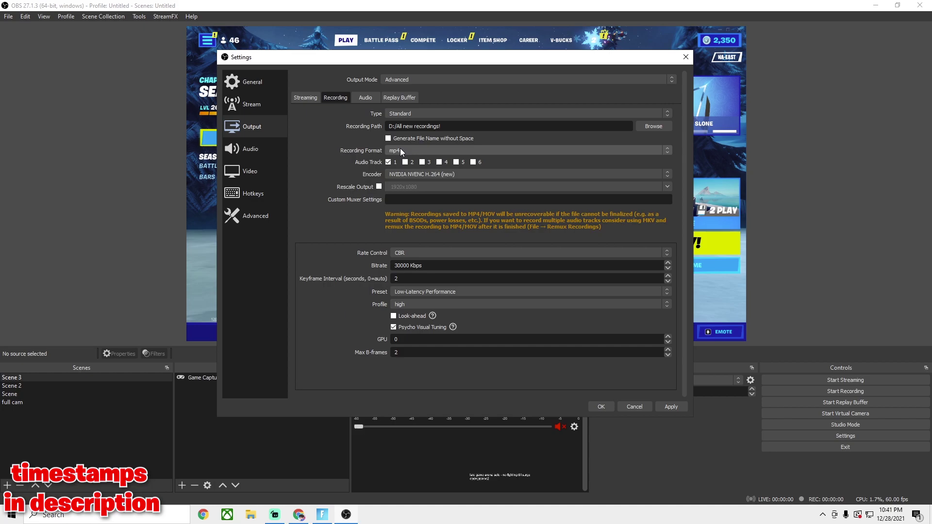
left_click(407, 175)
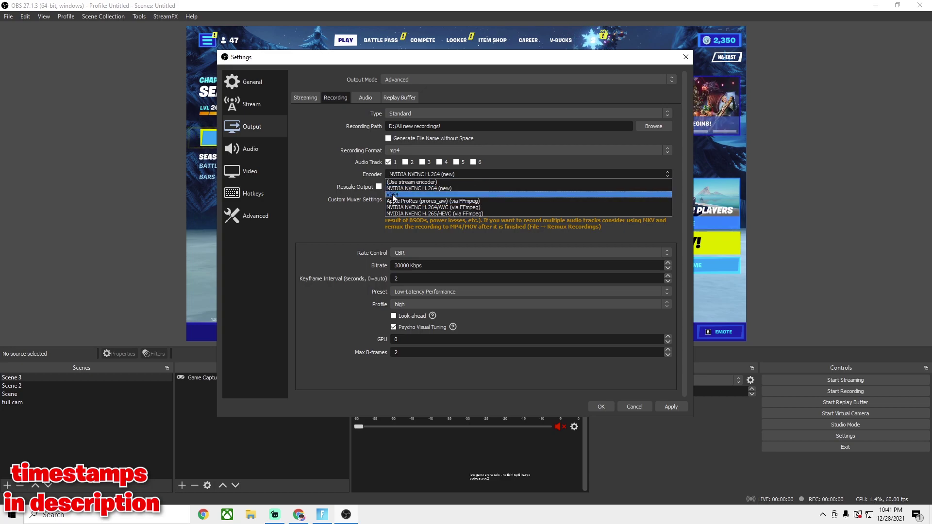
left_click(409, 237)
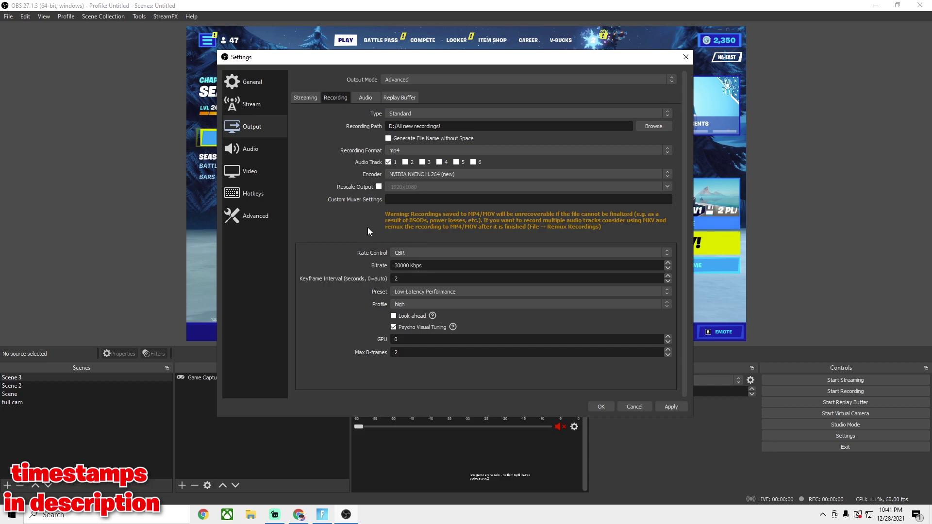
left_click(405, 176)
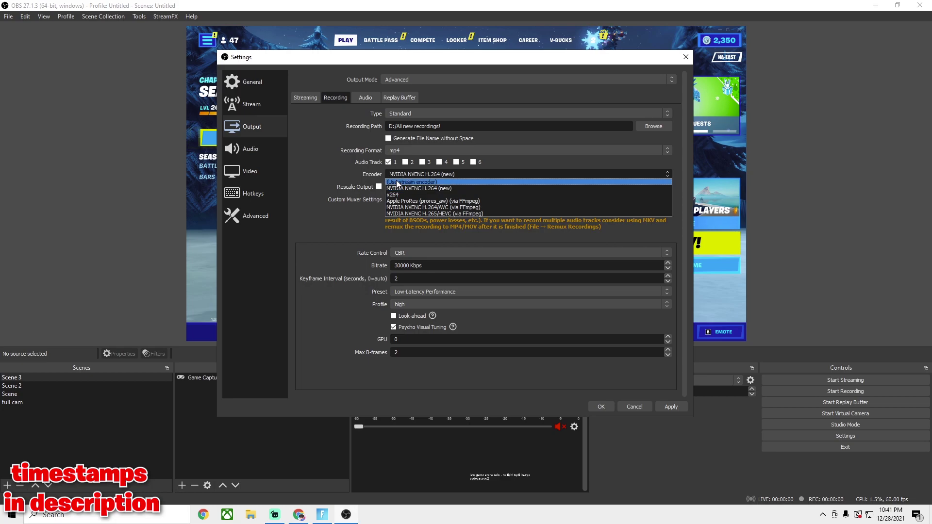
left_click(400, 188)
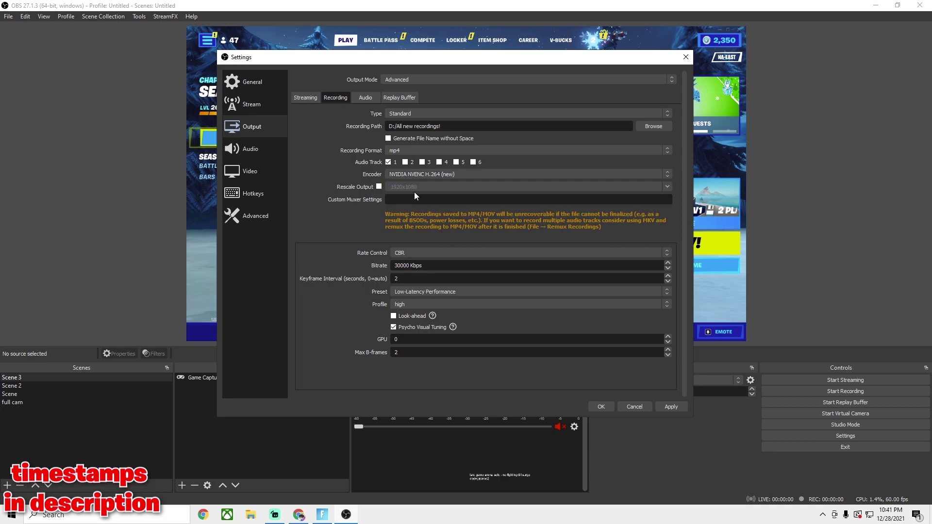
Switch Rescale Output on and off again for recording, and select CBR as the rate control.
left_click(379, 187)
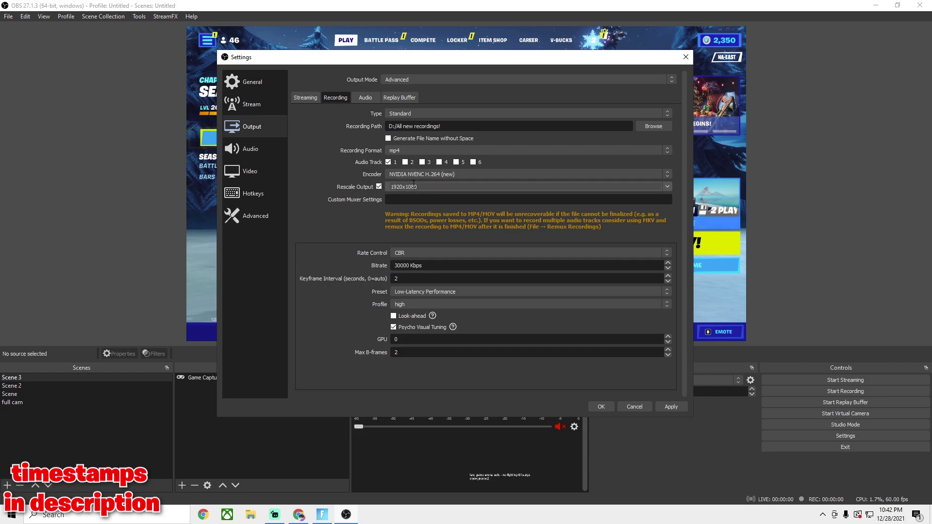
left_click(379, 187)
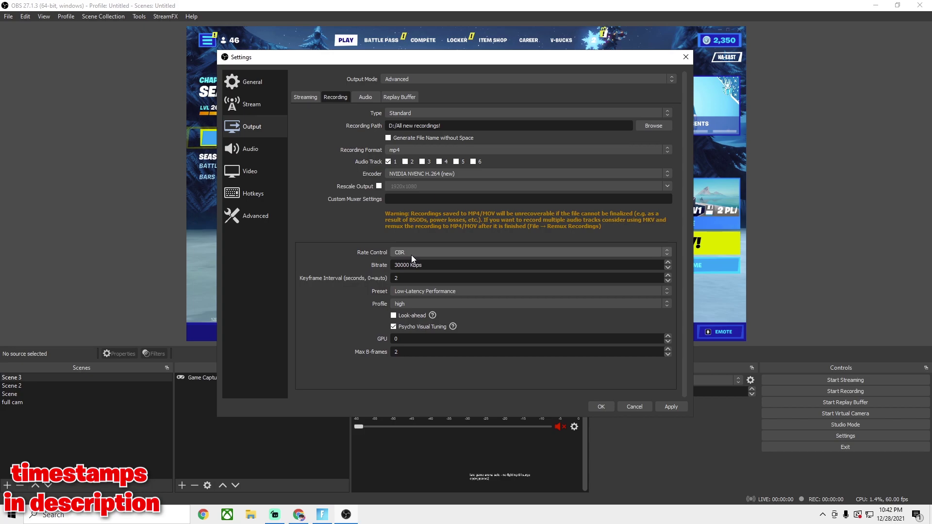
left_click(413, 251)
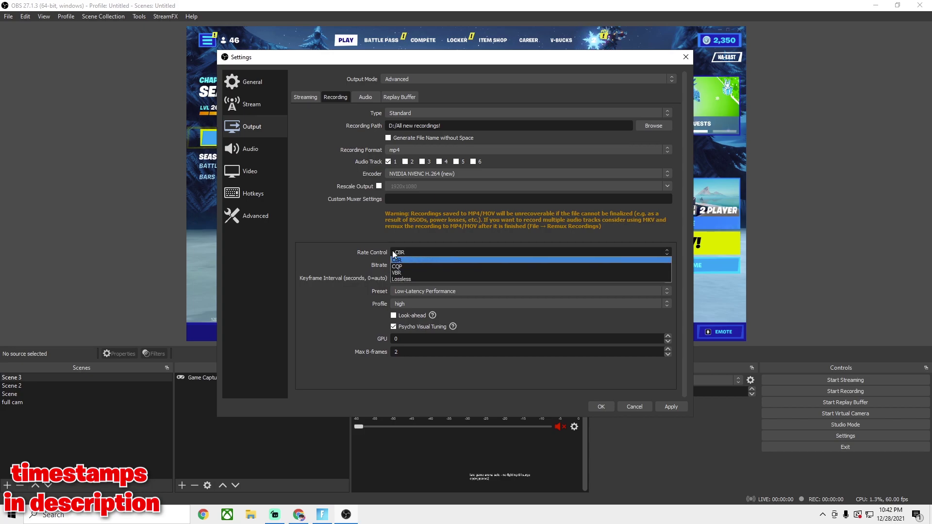
left_click(399, 260)
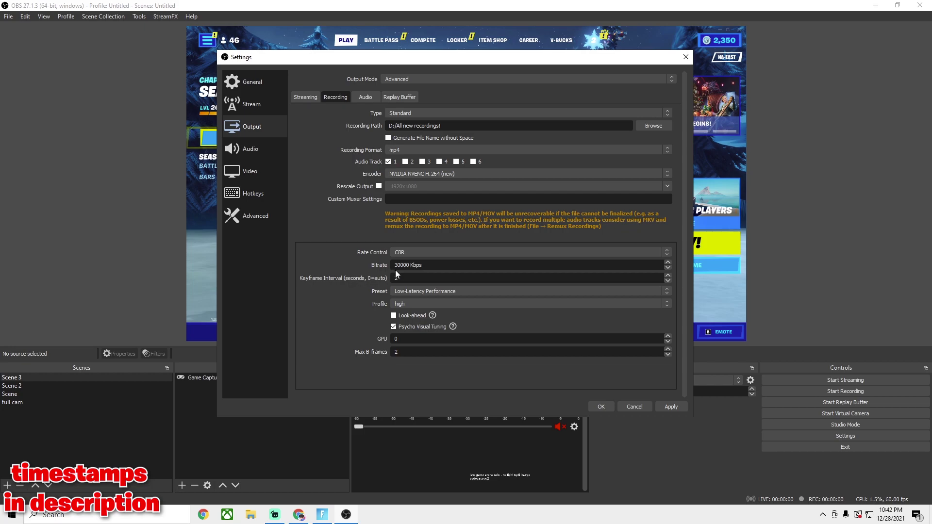
Set the recording rate control to VBR with a bitrate of 3000 Kbps and a maximum bitrate of 6000 Kbps.
left_click(406, 252)
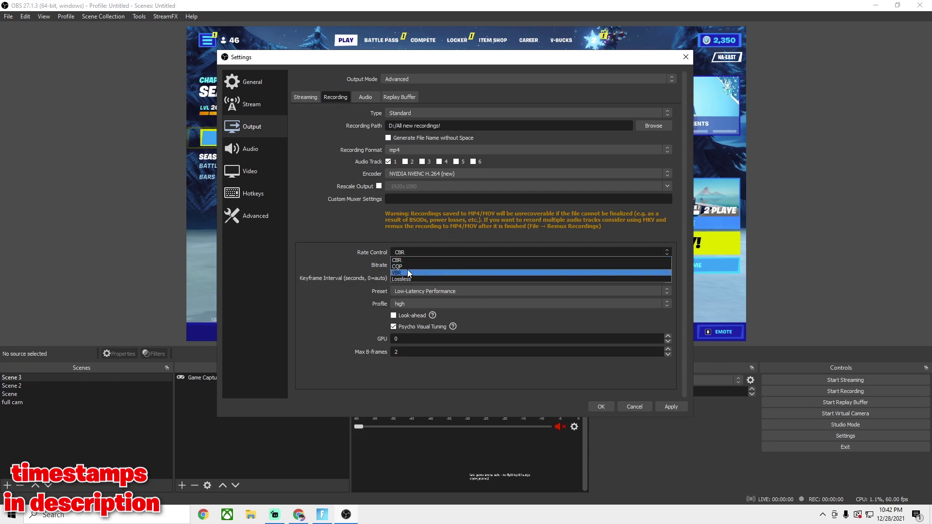
left_click(405, 274)
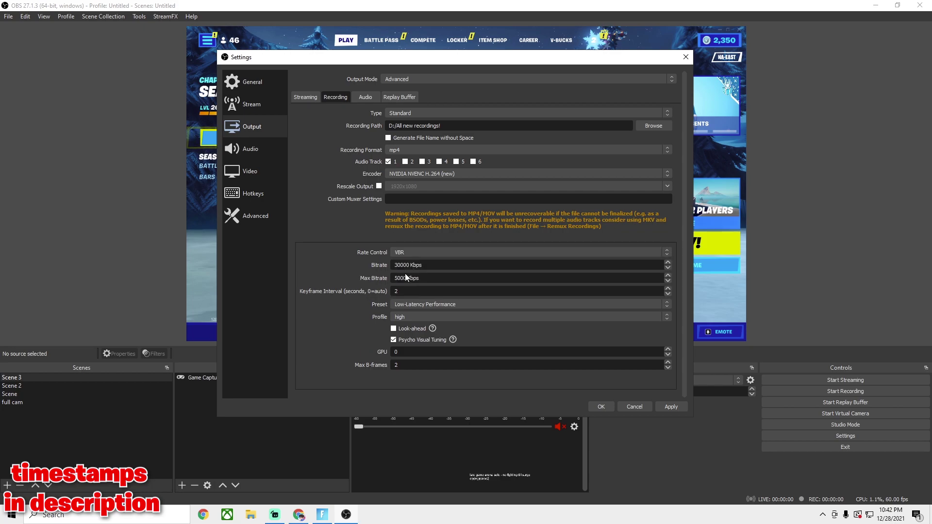
left_click(410, 265)
key("BackSpace")
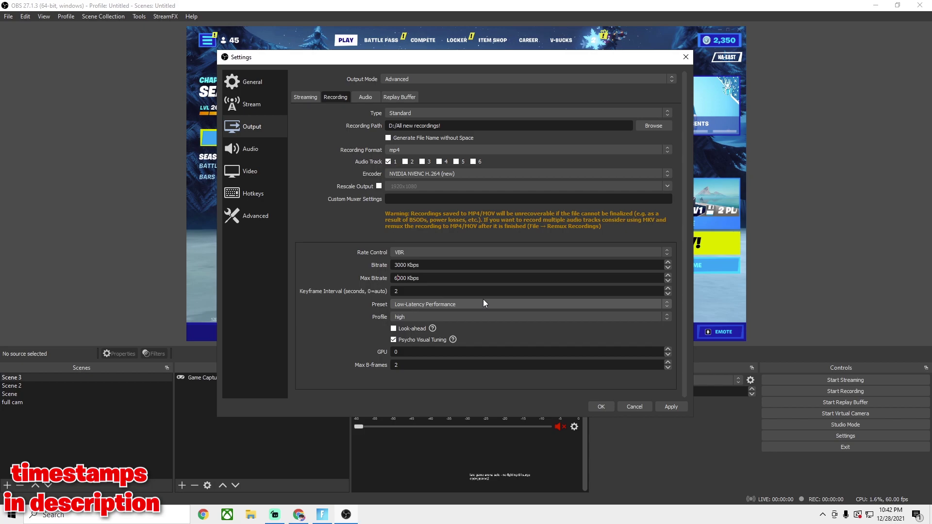
left_click(397, 278)
type("2")
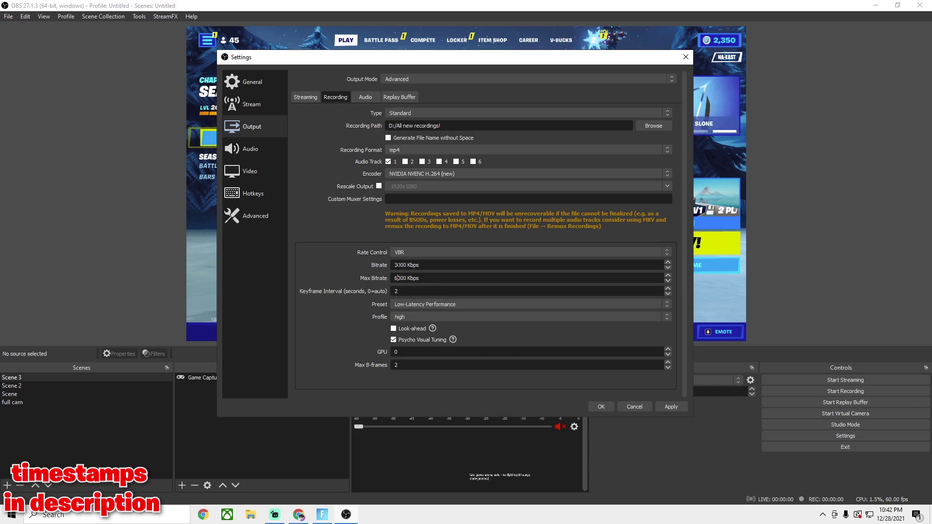
Try 500 Kbps as the recording bitrate and set it back to 3000 Kbps.
left_click_drag(407, 264, 383, 262)
type("500")
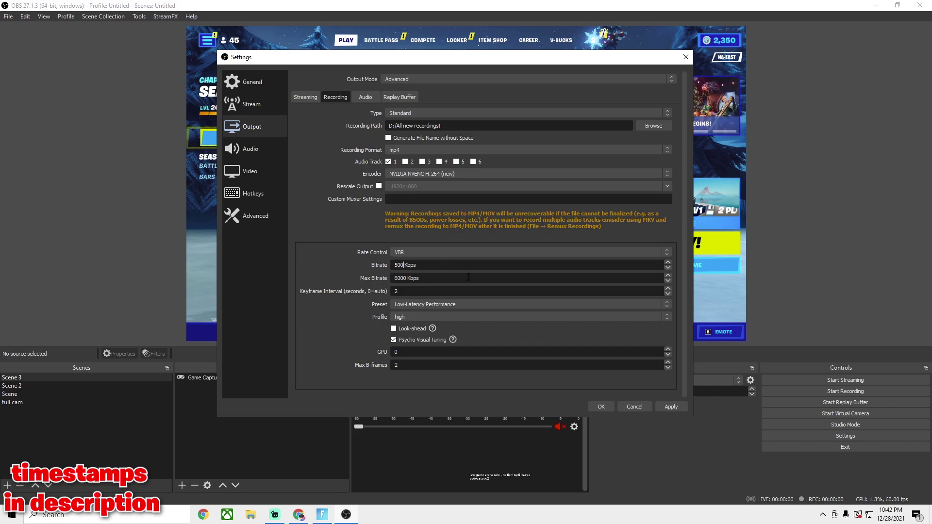
key("BackSpace")
key("BackSpace")
key("BackSpace")
type("3000")
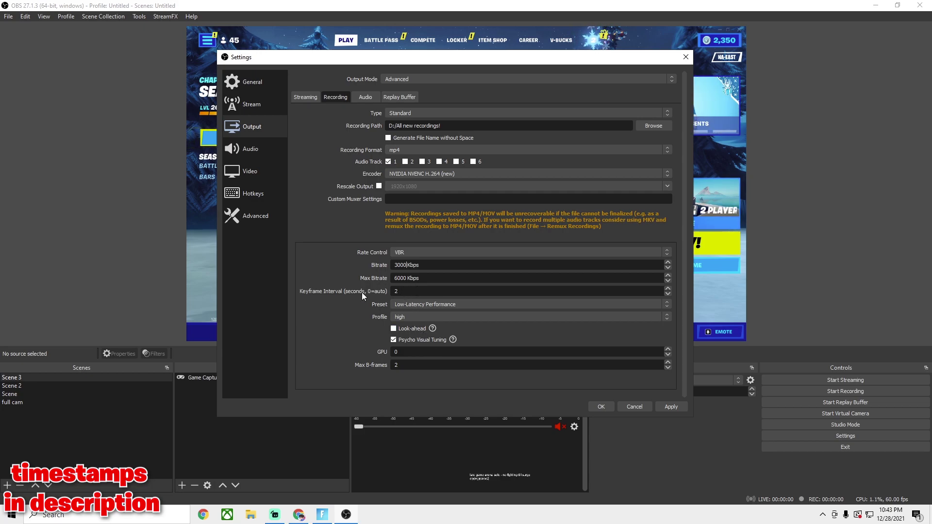
Select the Low-Latency Performance preset for recording and look at the profile options, keeping high.
left_click(401, 289)
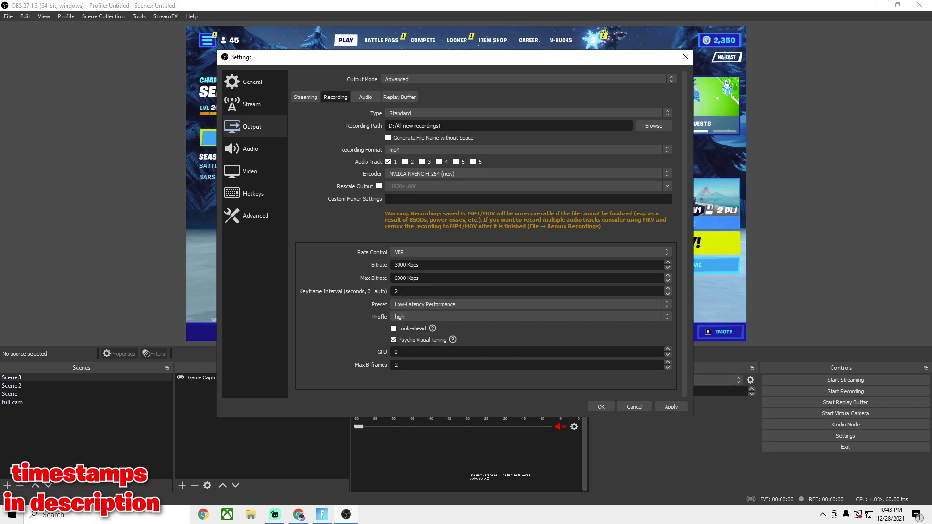
left_click(404, 304)
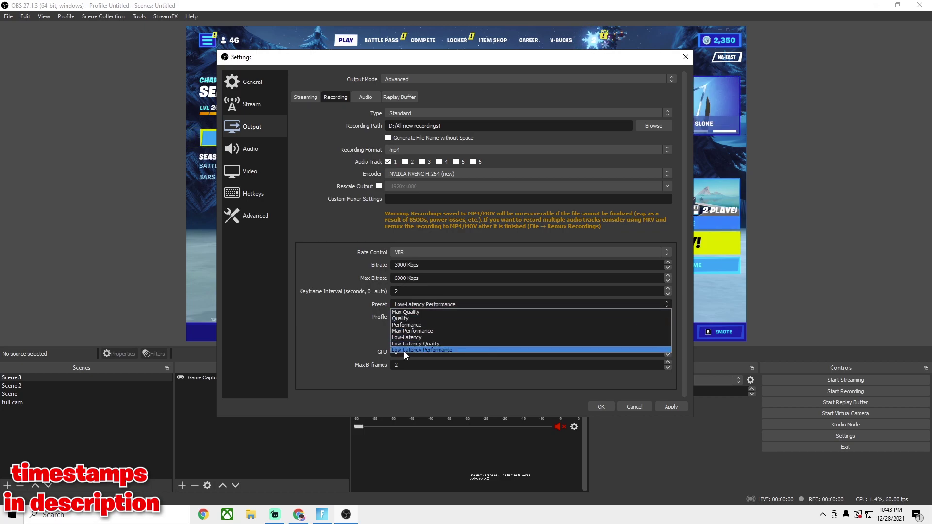
left_click(405, 350)
left_click(409, 304)
left_click(409, 304)
left_click(400, 317)
left_click(355, 317)
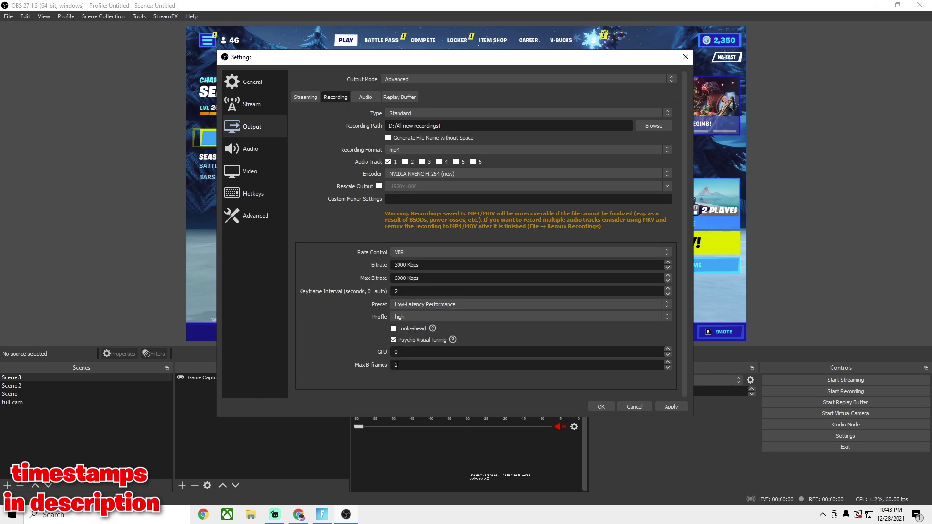
Restore the recording rate control to CBR at 30000 Kbps and look through the available encoders without changing the selection.
left_click(436, 251)
left_click(420, 258)
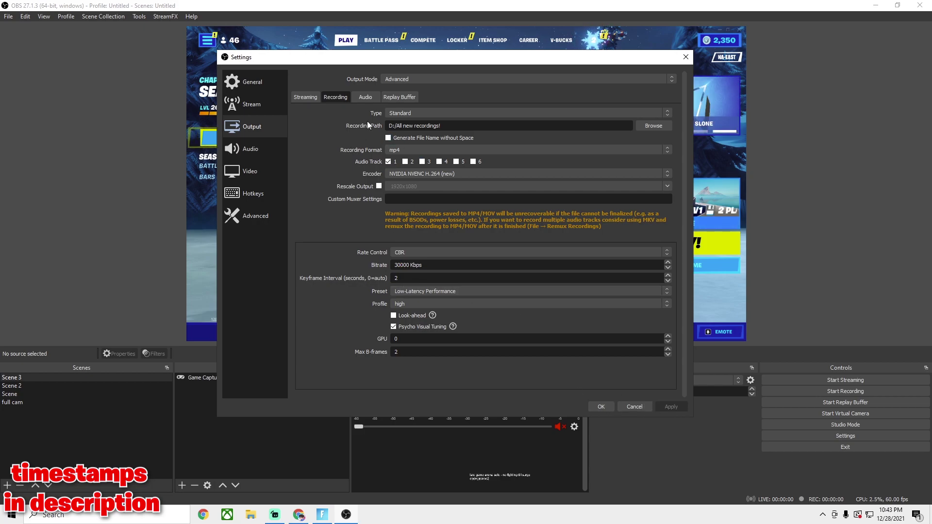
left_click(401, 175)
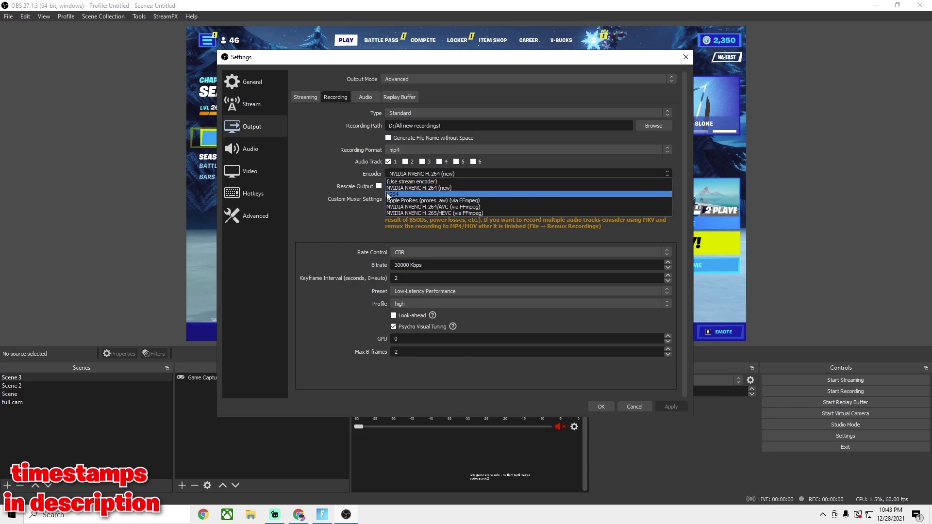
left_click(328, 166)
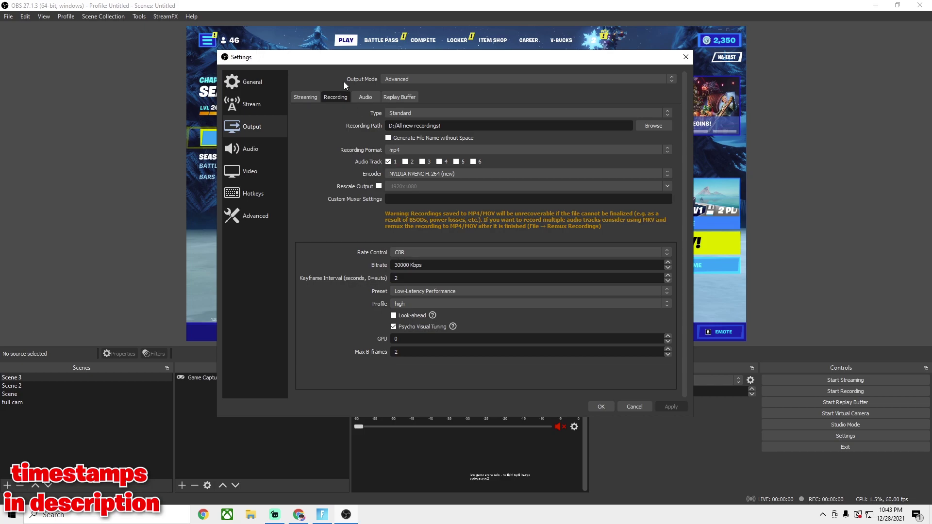
Look through the audio bitrate options for Track 1 in the Output settings and set it to 160.
left_click(362, 97)
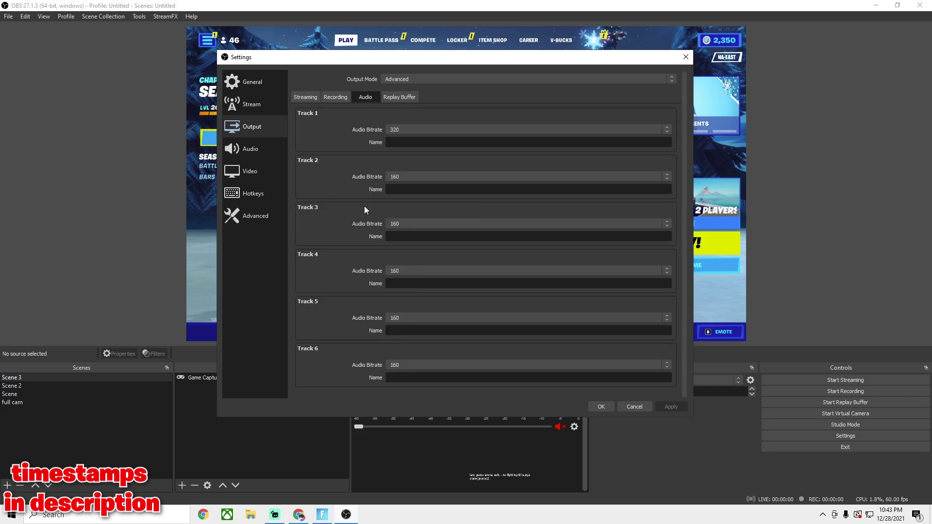
left_click(392, 129)
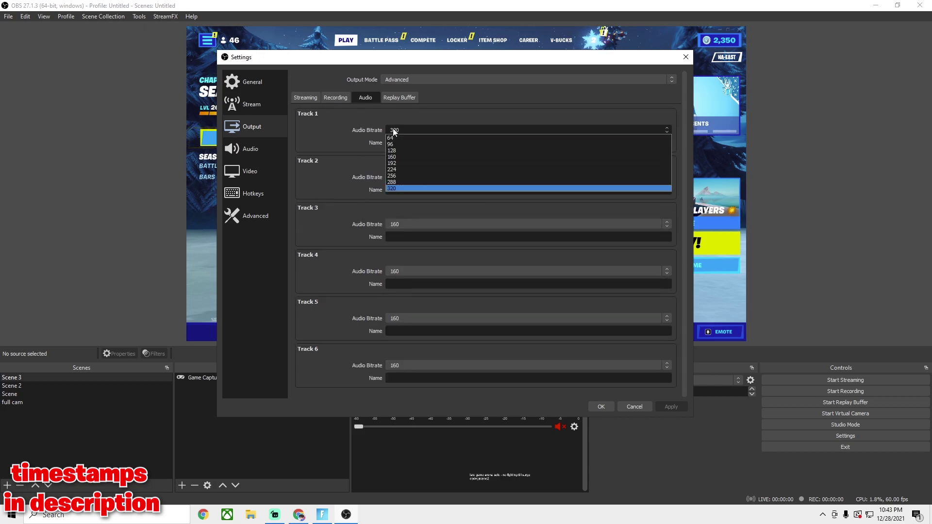
left_click(352, 124)
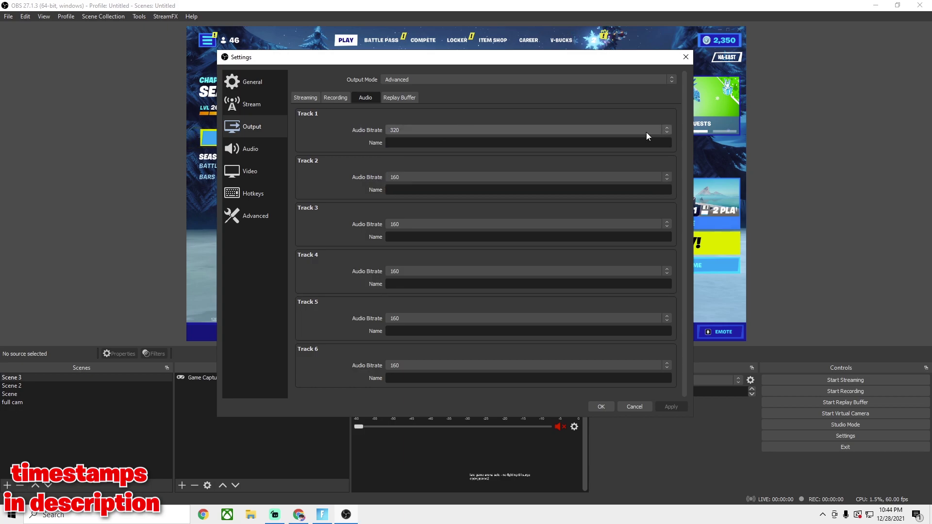
left_click(565, 130)
left_click(558, 127)
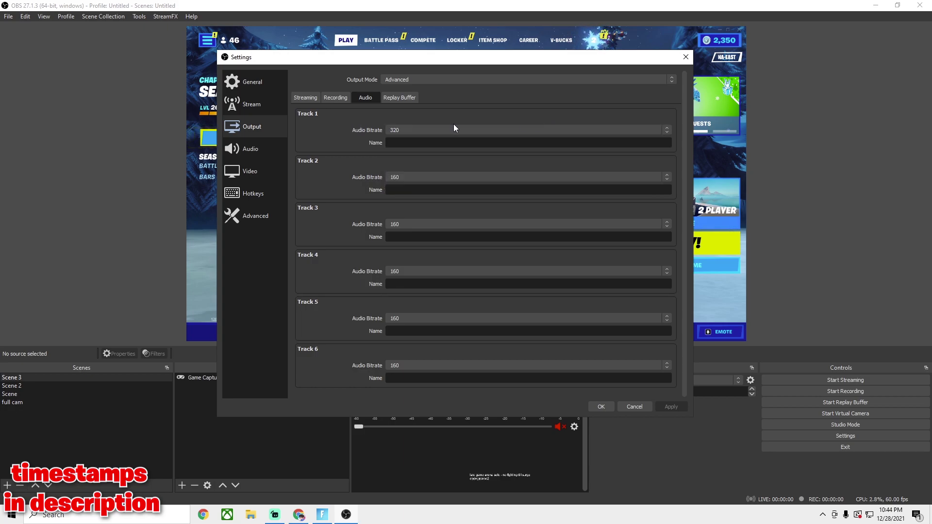
left_click(453, 127)
left_click(387, 155)
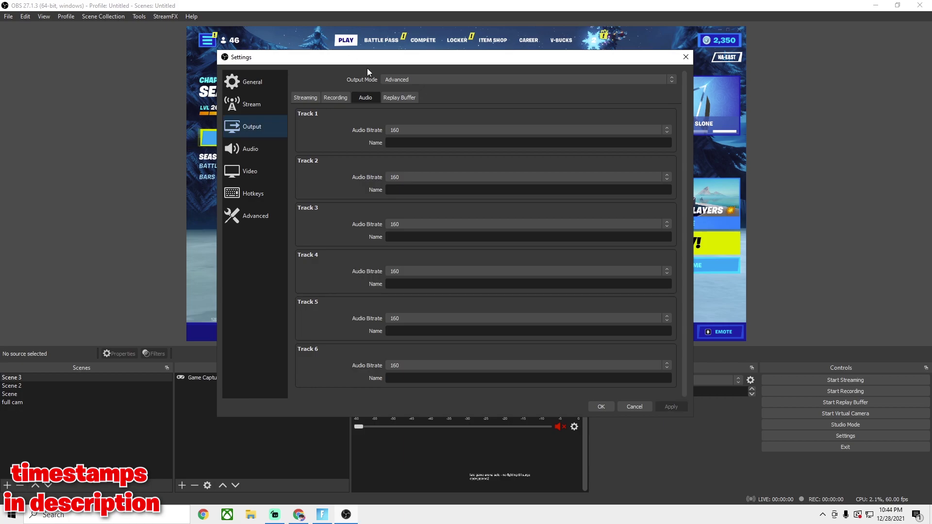
Keep the replay buffer enabled with a maximum replay time of 20 s and apply the Output settings.
left_click(391, 97)
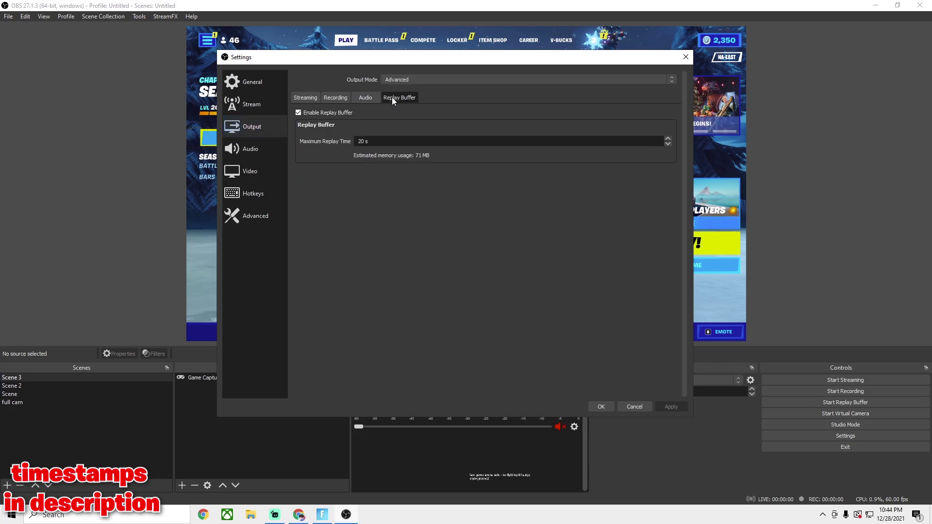
left_click(296, 112)
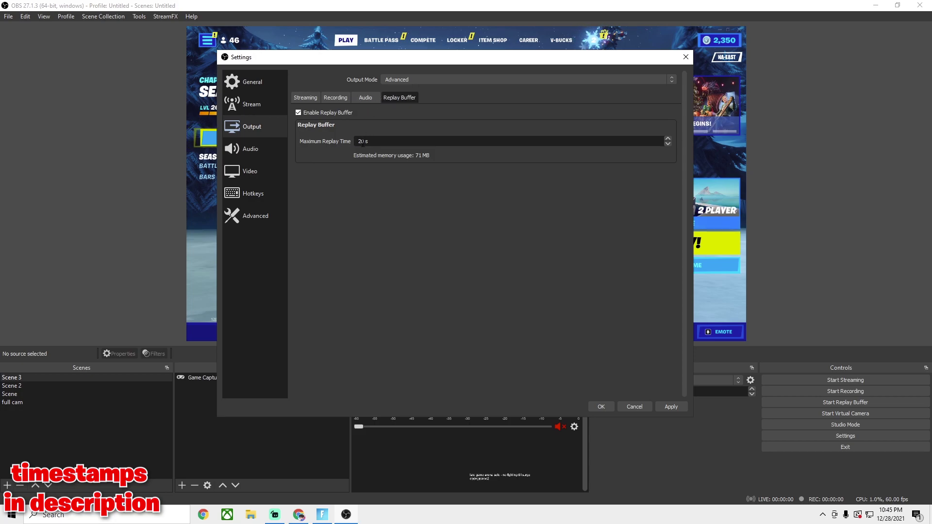
left_click(661, 409)
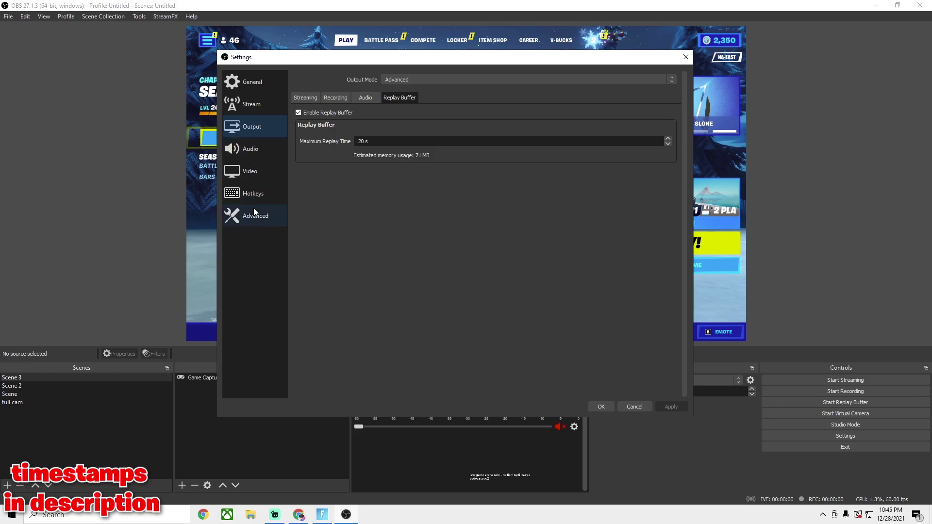
Review the Audio settings, changing the peak meter type to True Peak (Higher CPU usage) and Desktop Audio 2 to Default.
left_click(264, 147)
scroll(337, 142, "down", 10)
scroll(323, 138, "up", 8)
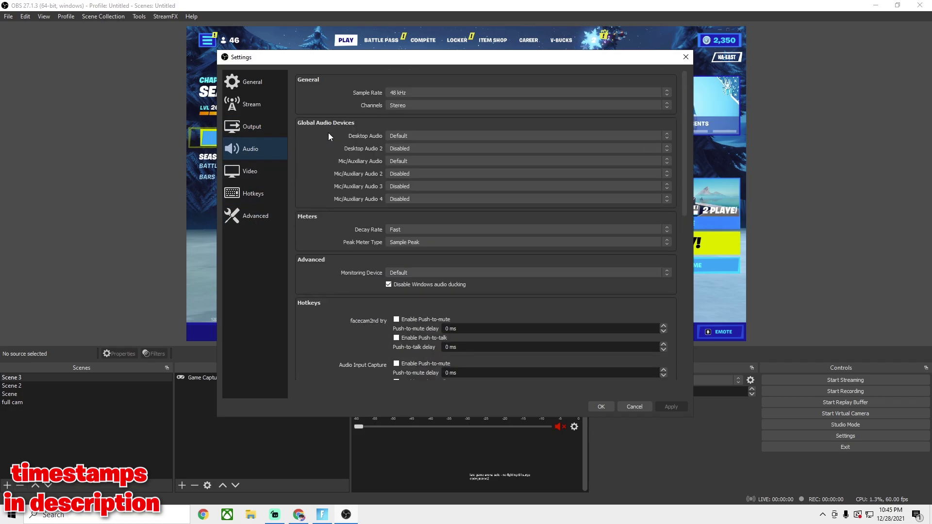
scroll(398, 215, "down", 10)
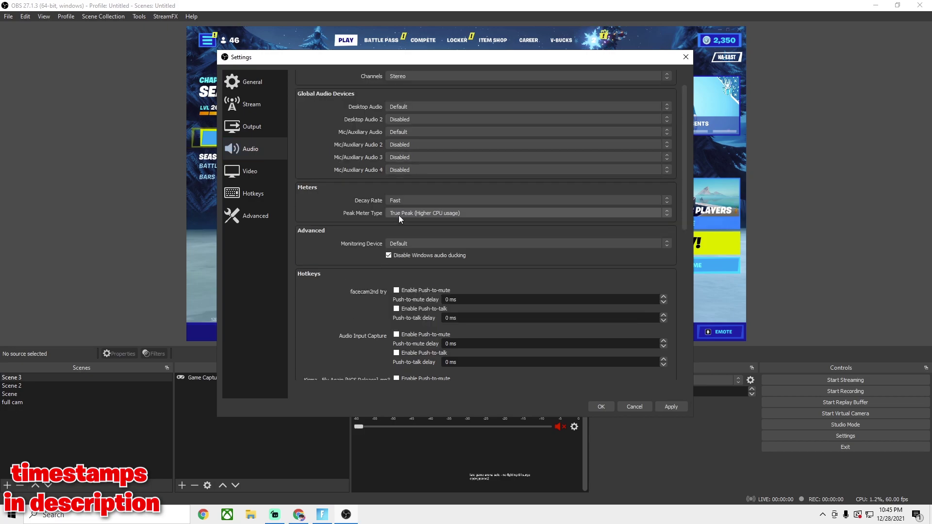
scroll(430, 220, "up", 4)
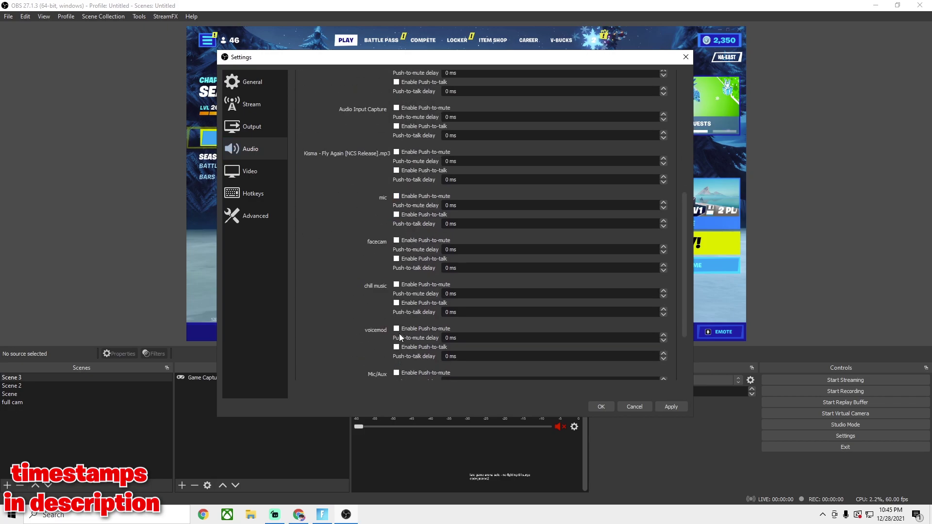
scroll(387, 165, "up", 3)
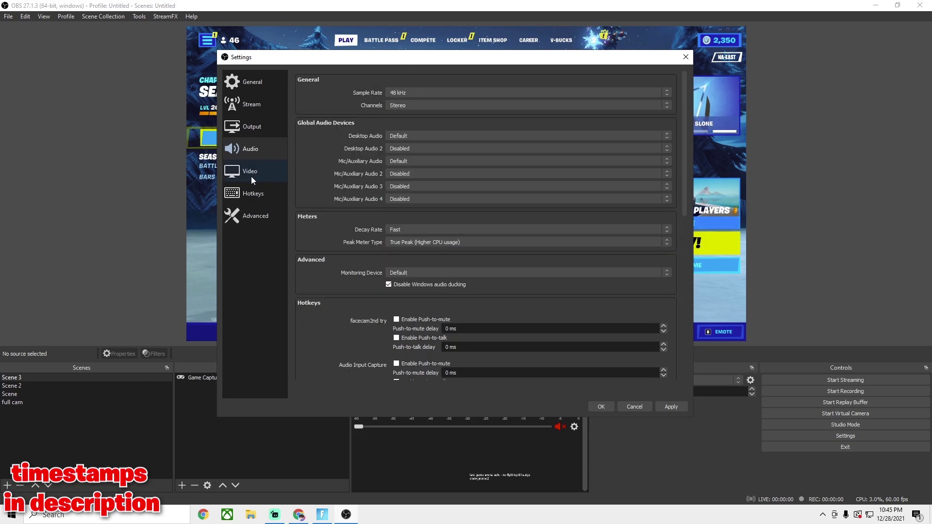
scroll(395, 146, "down", 1)
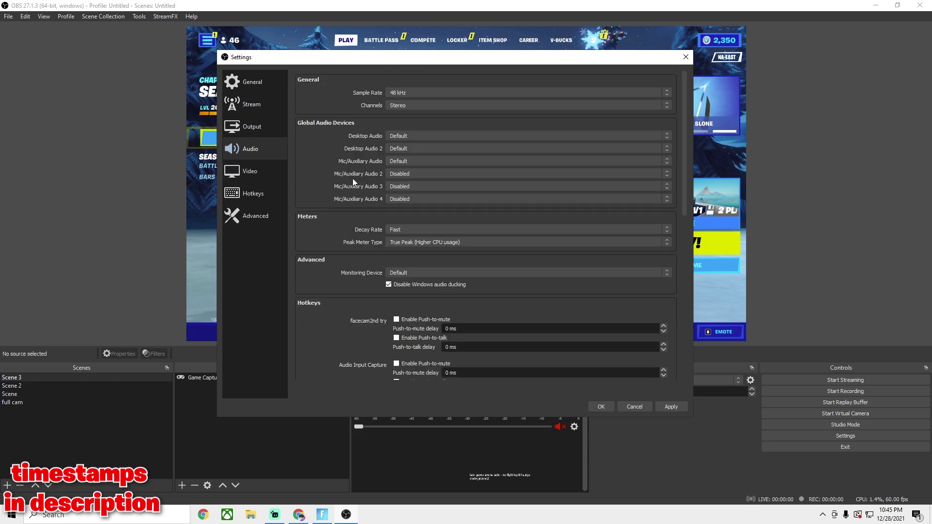
Look through the push-to-mute and push-to-talk options for each source in the Audio settings.
scroll(351, 176, "down", 10)
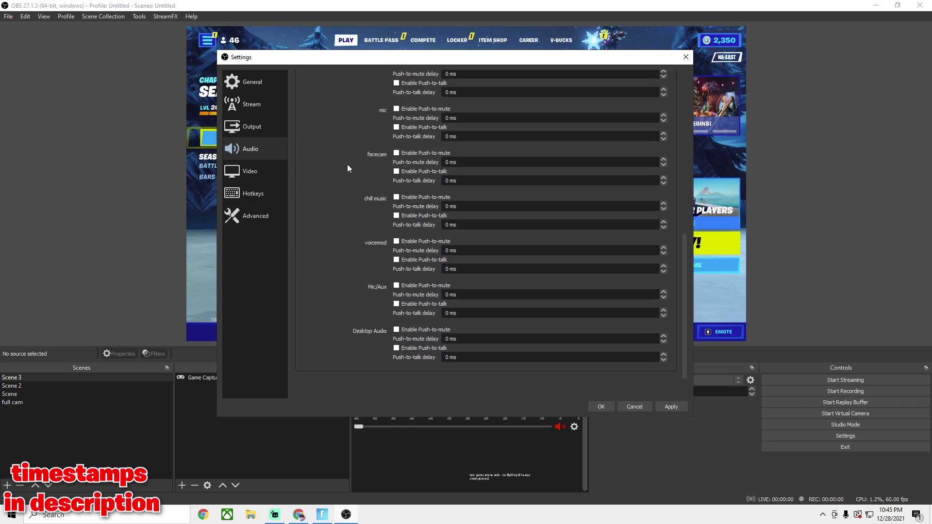
scroll(339, 178, "up", 8)
scroll(338, 177, "up", 1)
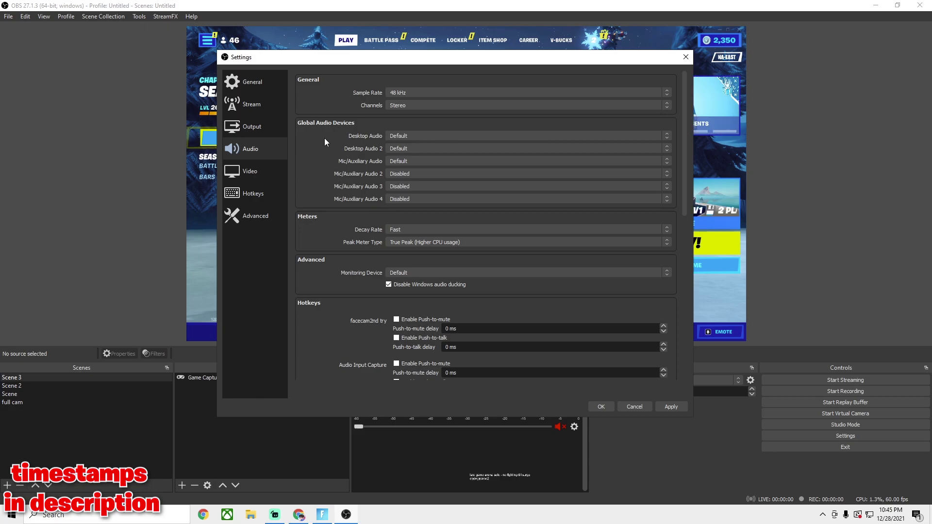
Open the Video settings and check the Base (Canvas) Resolution options, keeping 1920x1080.
left_click(255, 170)
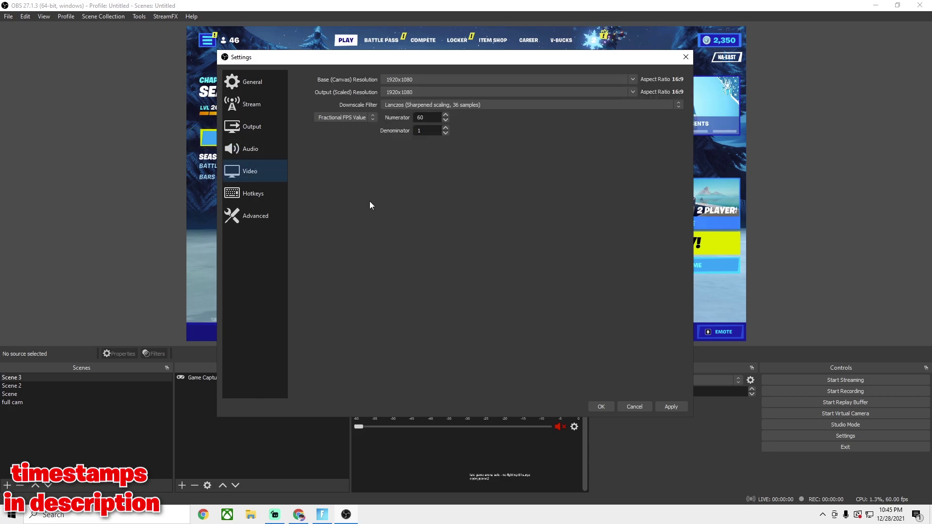
left_click(419, 81)
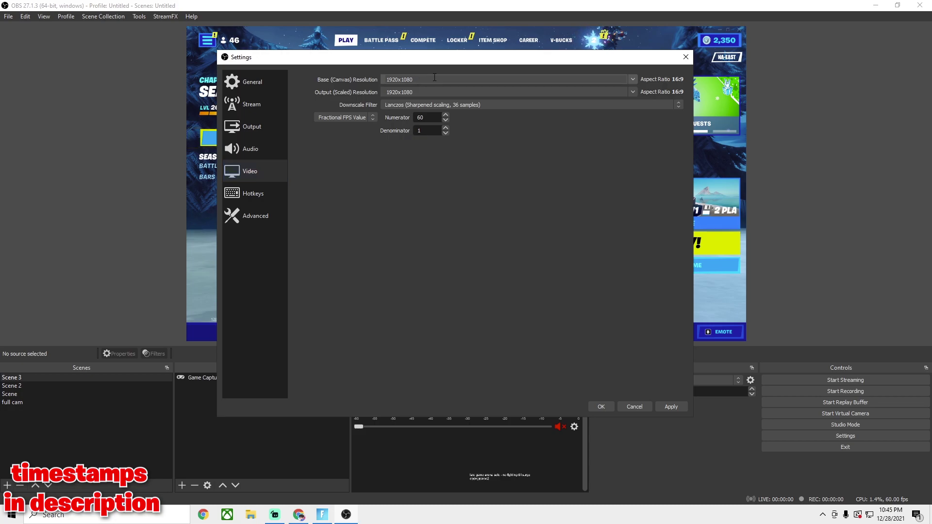
left_click(632, 80)
left_click(349, 83)
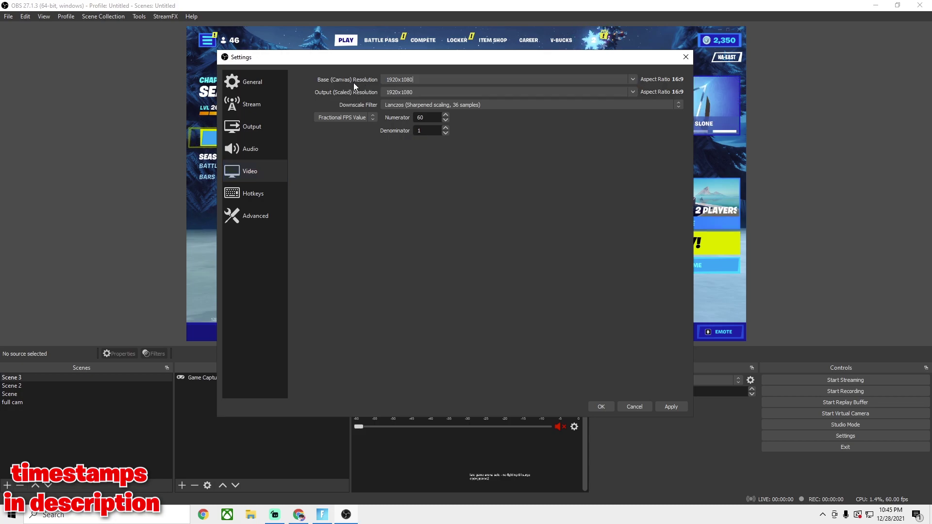
left_click(633, 82)
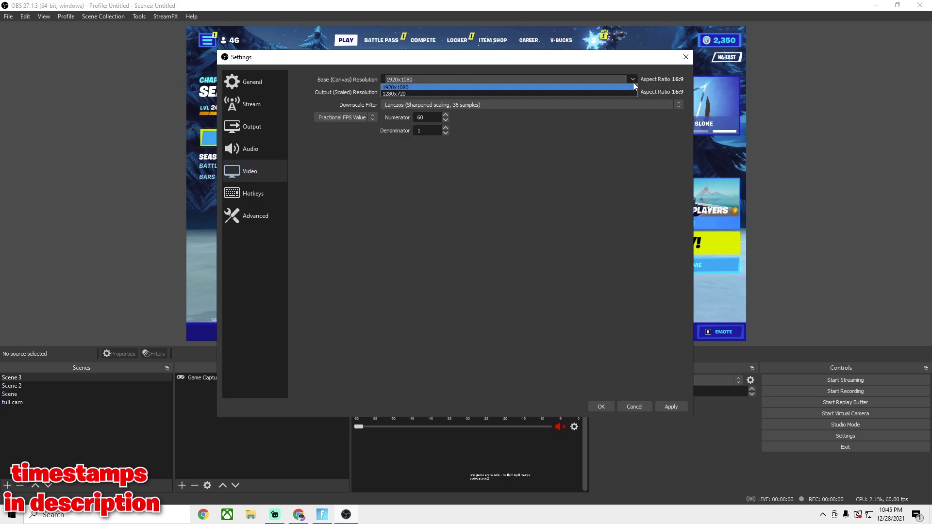
left_click(402, 80)
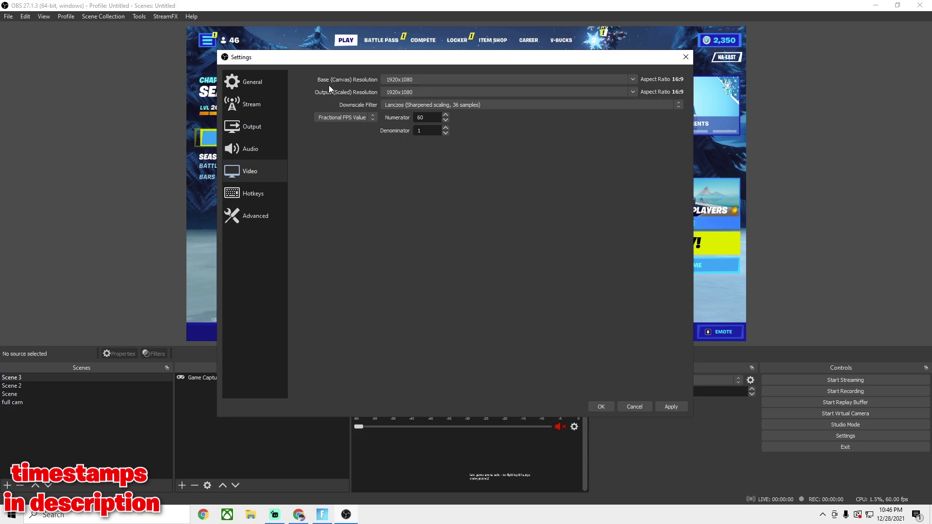
Examine the Output (Scaled) Resolution options, keeping 1920x1080.
left_click(630, 92)
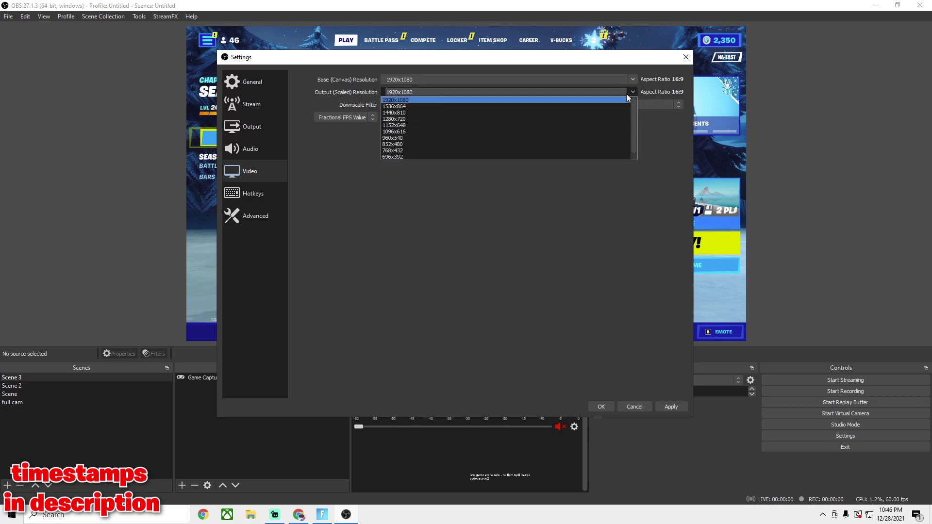
left_click(654, 125)
left_click(632, 92)
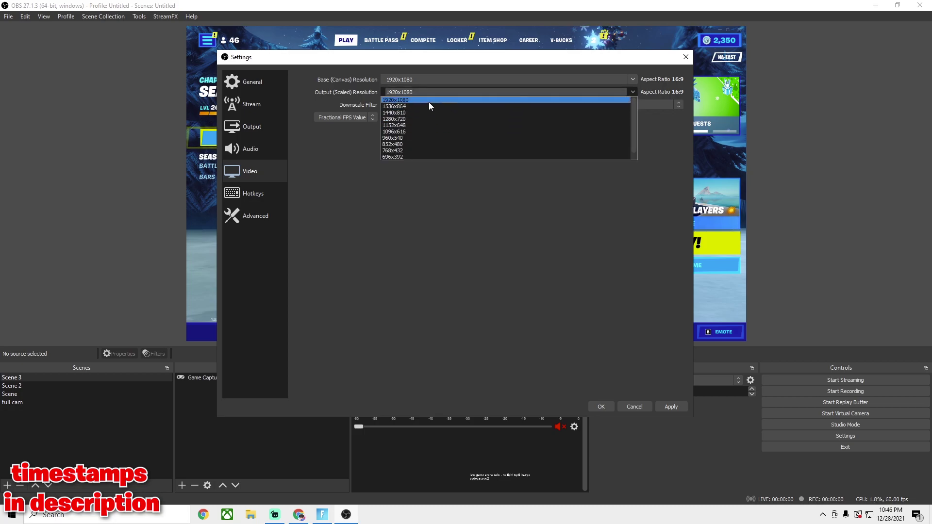
left_click(309, 99)
left_click(404, 91)
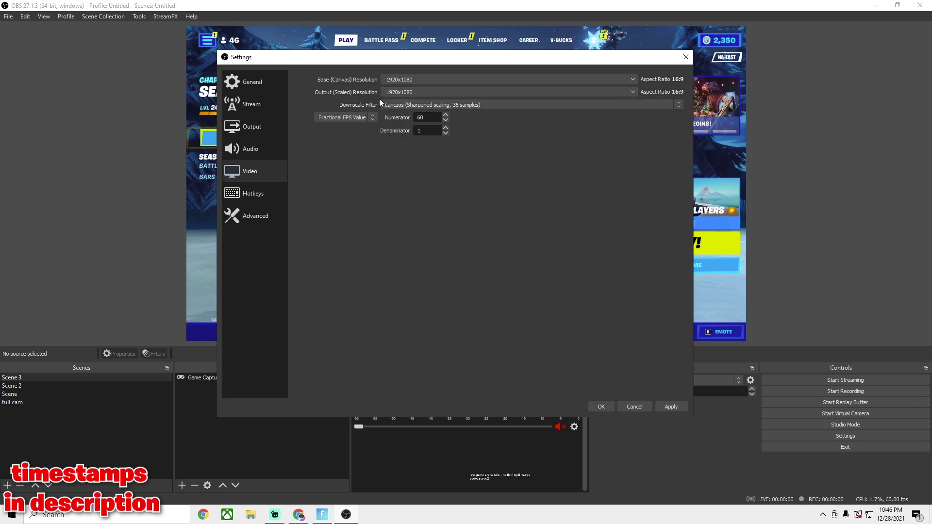
left_click(631, 92)
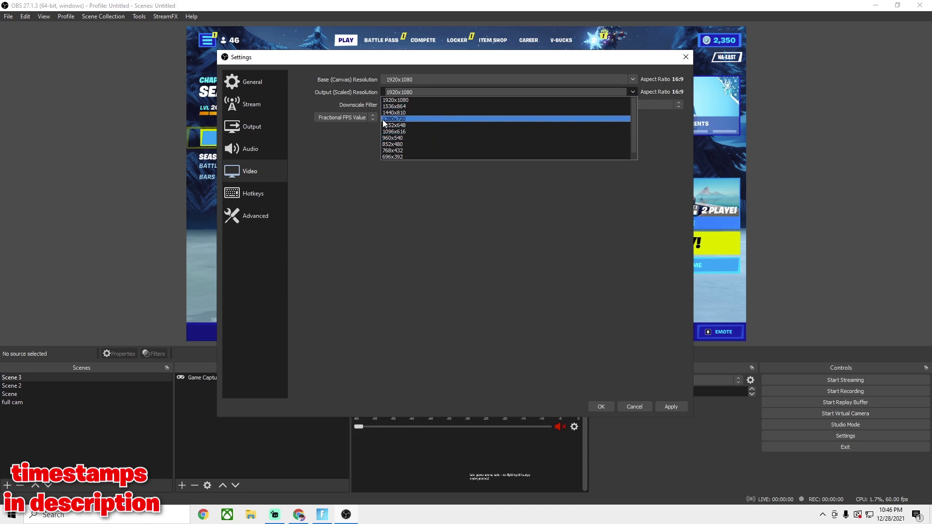
left_click(354, 146)
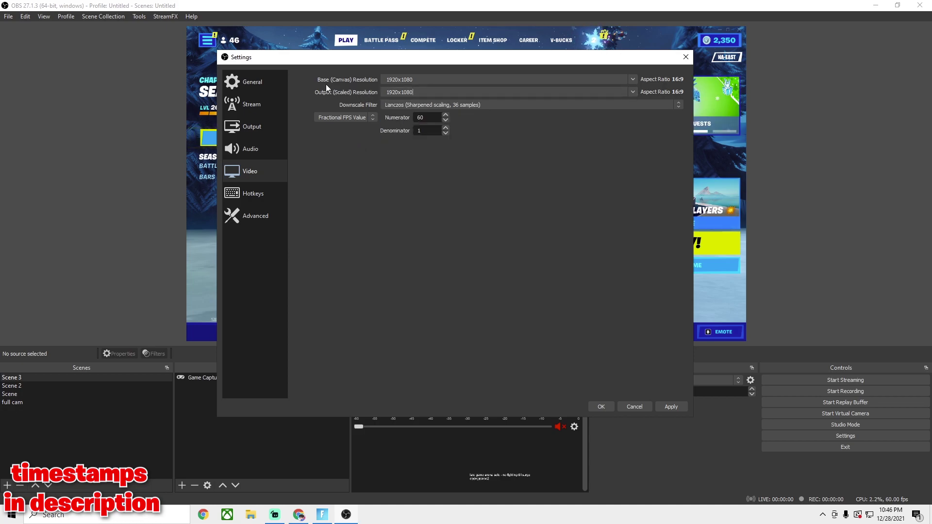
Move the Settings window aside to expose the preview and choose Lanczos (Sharpened scaling, 36 samples) as the downscale filter.
left_click_drag(398, 58, 627, 121)
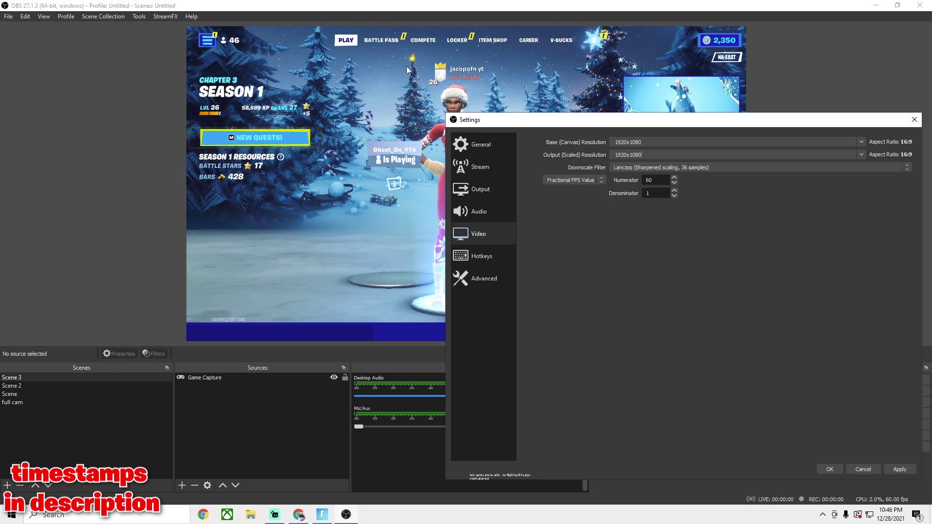
left_click(636, 153)
left_click_drag(666, 121, 578, 72)
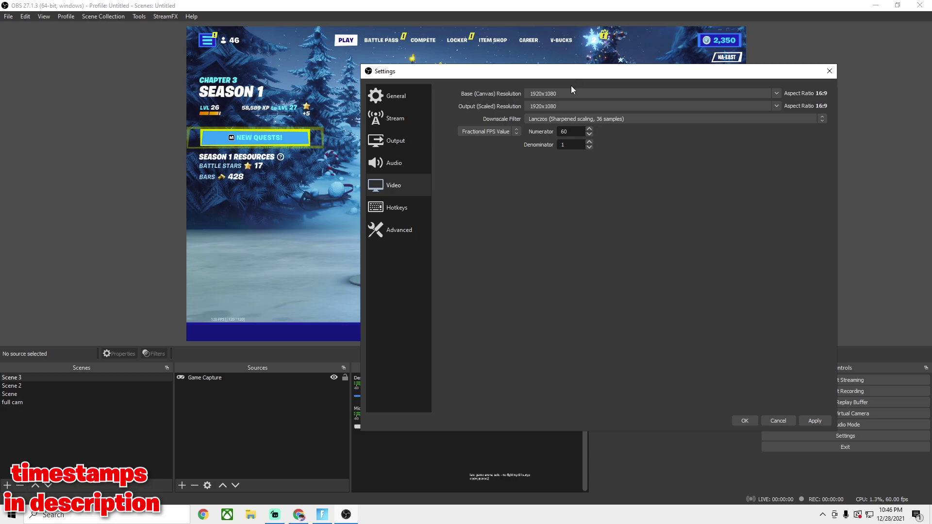
left_click(574, 106)
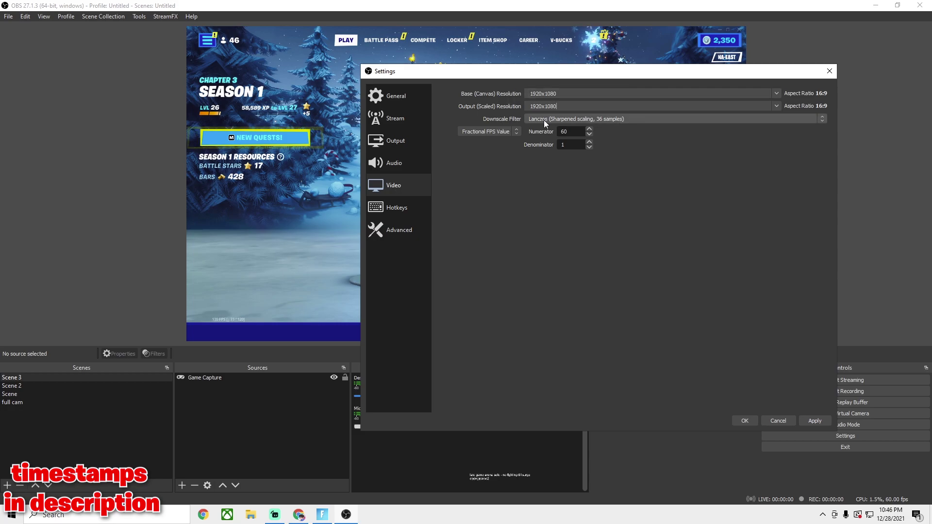
left_click(606, 124)
left_click(583, 144)
left_click(607, 122)
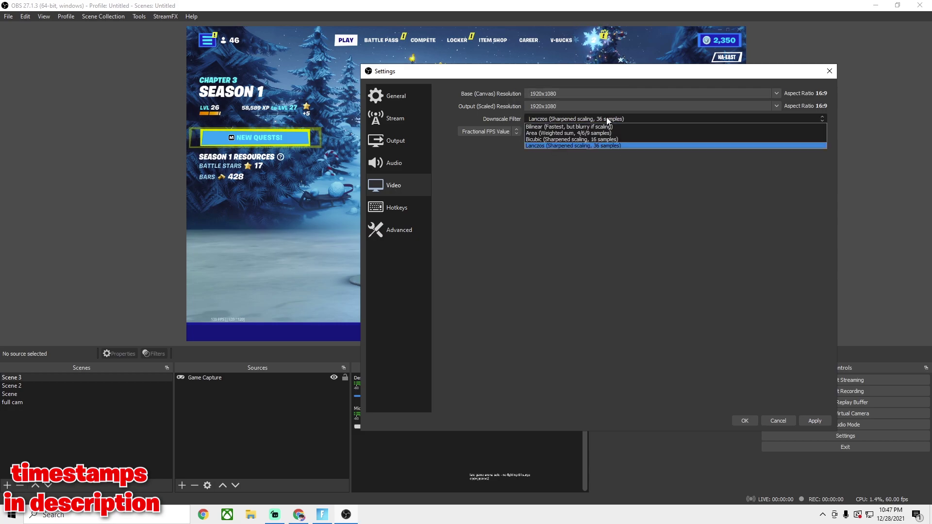
left_click(592, 147)
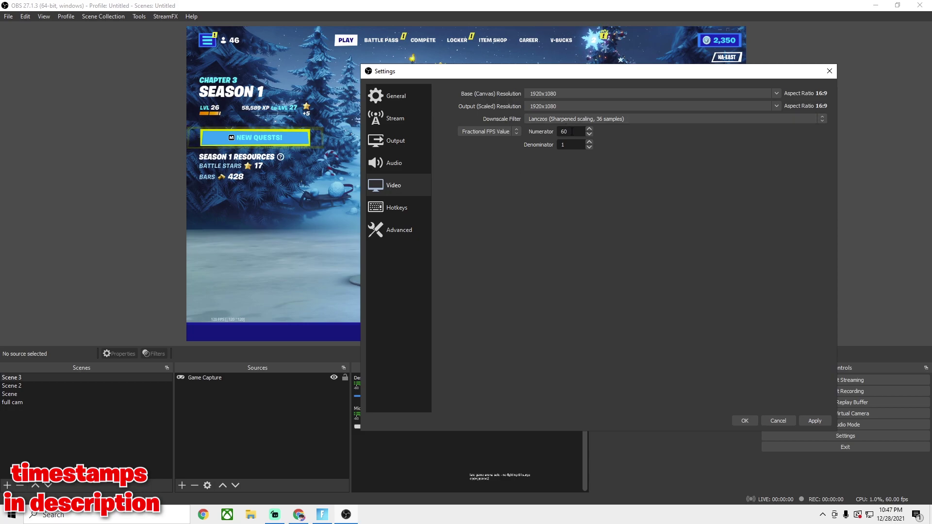
Keep the fractional FPS numerator at 60 and apply the settings.
left_click_drag(569, 132, 548, 130)
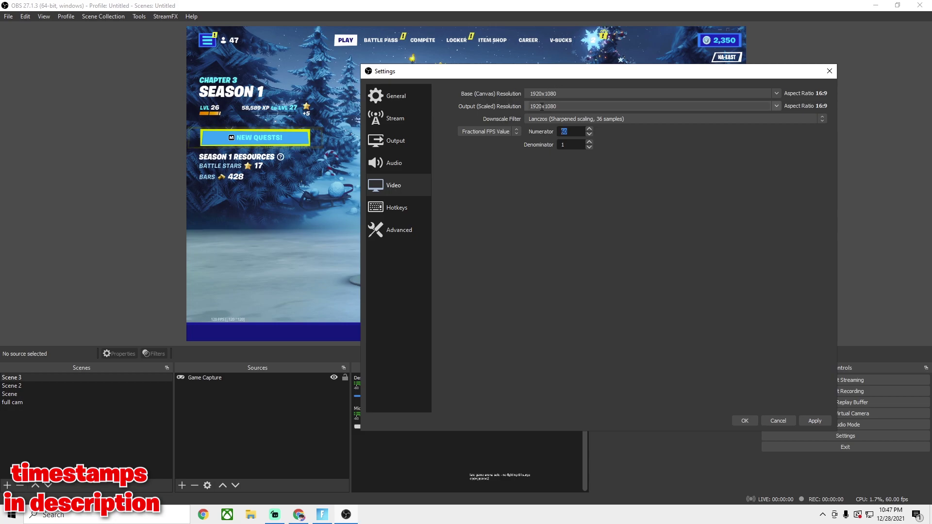
left_click_drag(544, 77, 544, 106)
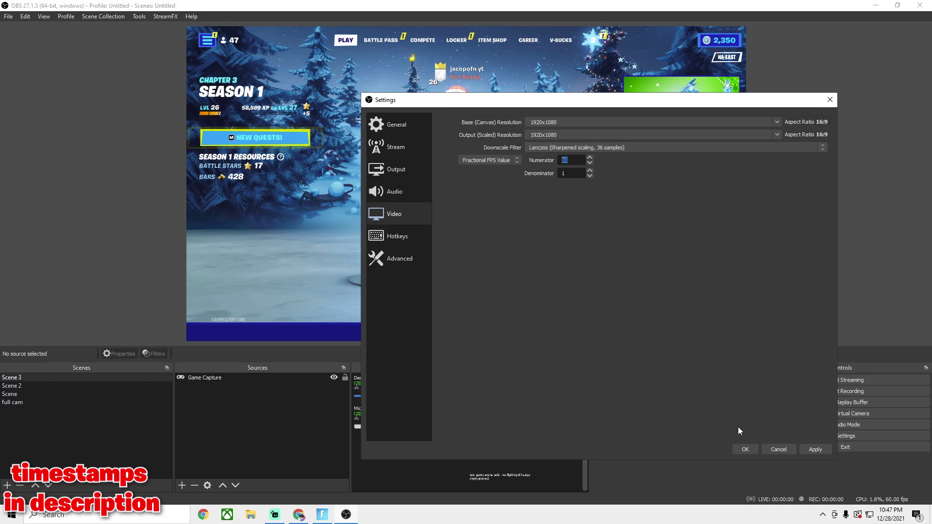
left_click_drag(587, 103, 650, 126)
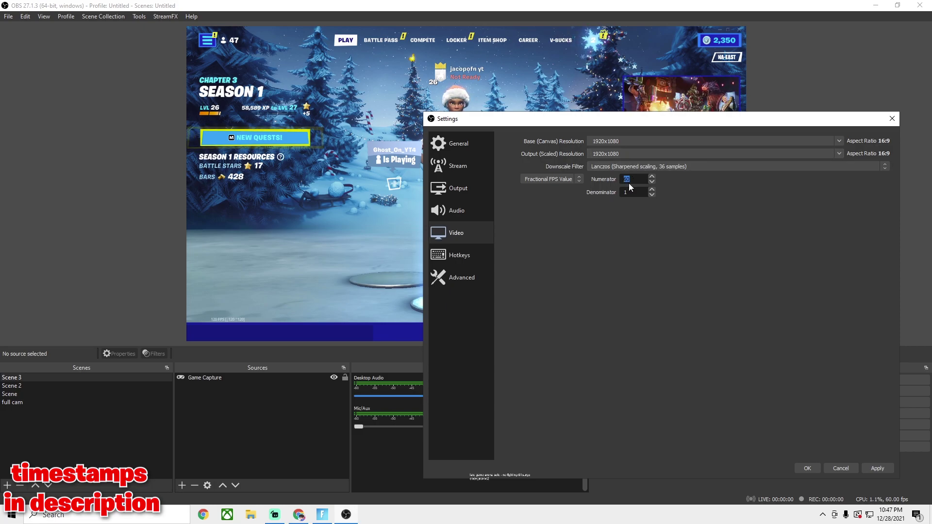
left_click(867, 469)
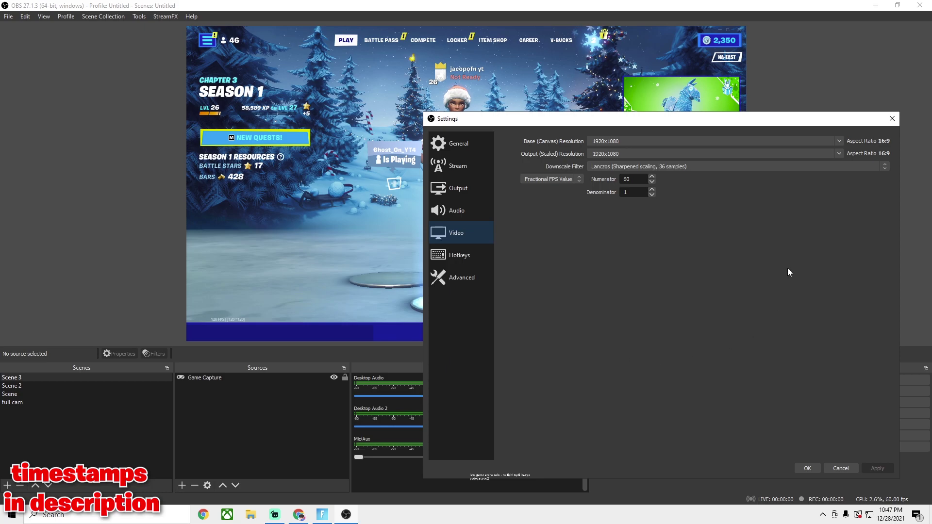
Set the Replay Buffer's Save Replay hotkey to Up and apply the Hotkeys settings.
left_click(466, 256)
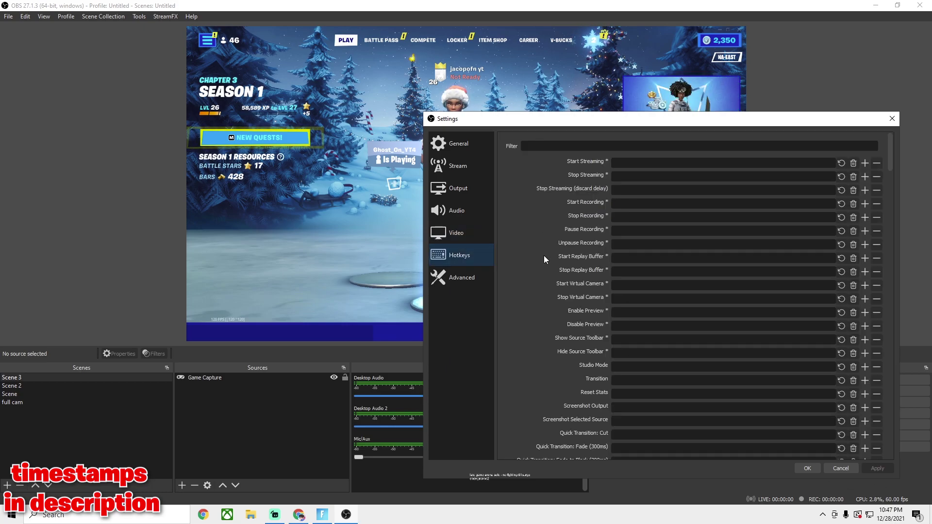
scroll(543, 257, "down", 4)
scroll(529, 259, "up", 5)
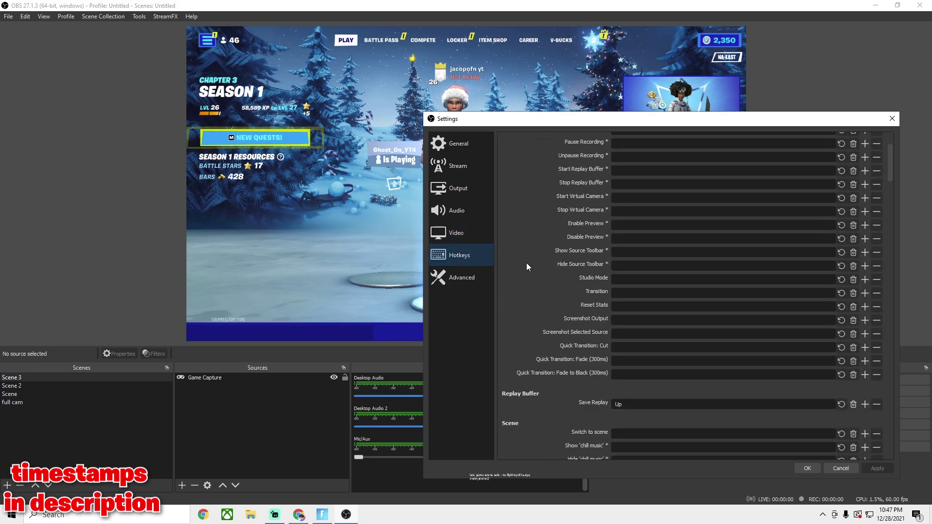
scroll(528, 261, "down", 6)
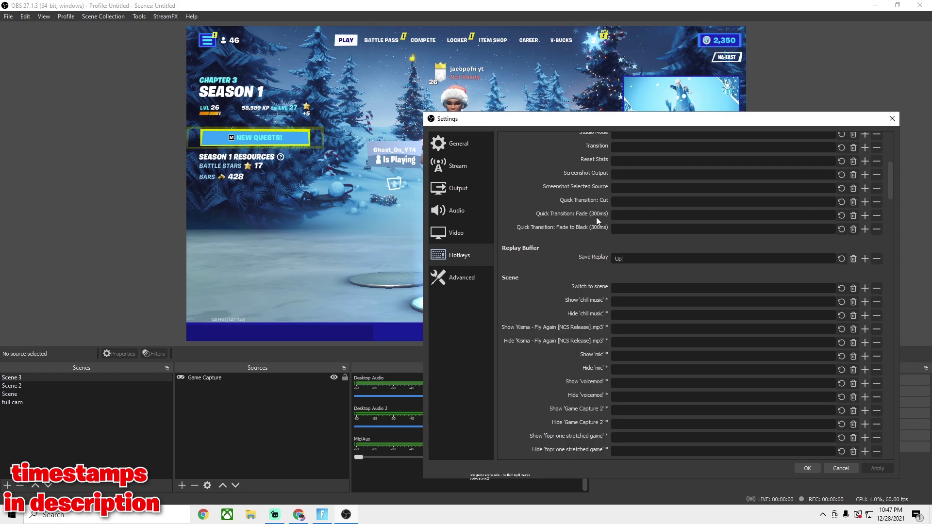
left_click_drag(653, 122, 371, 82)
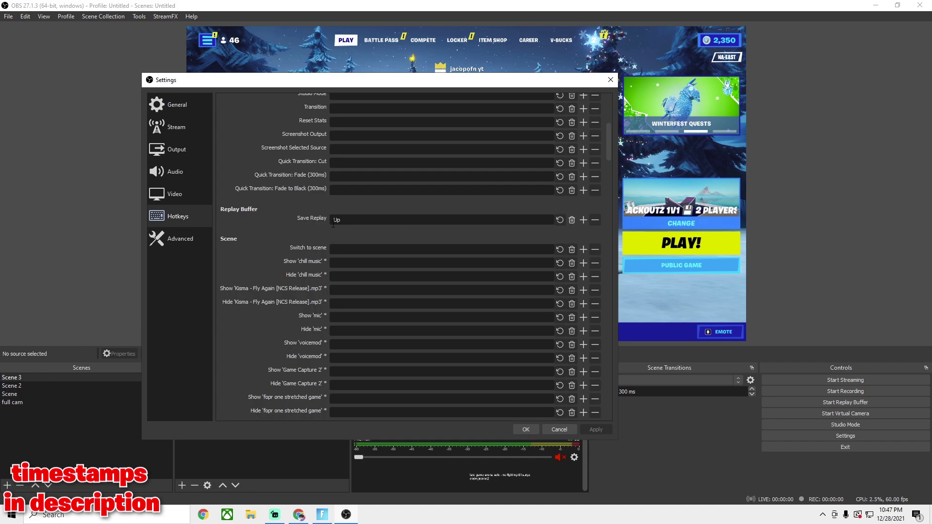
key("1")
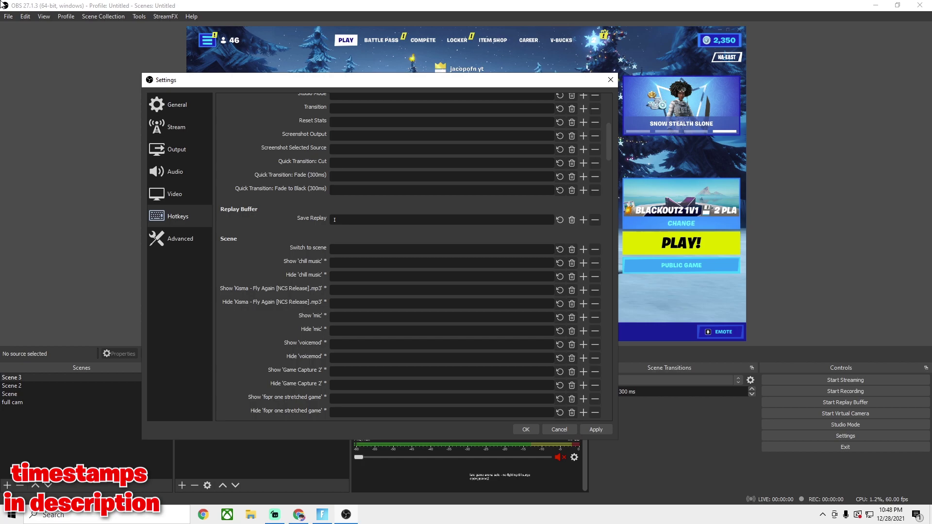
key("Up")
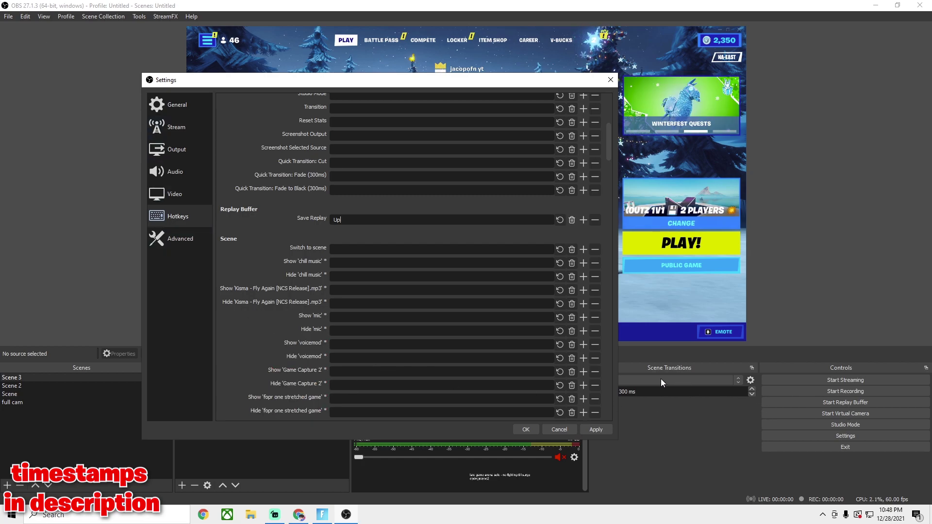
scroll(358, 272, "down", 12)
scroll(359, 272, "up", 15)
scroll(366, 279, "up", 5)
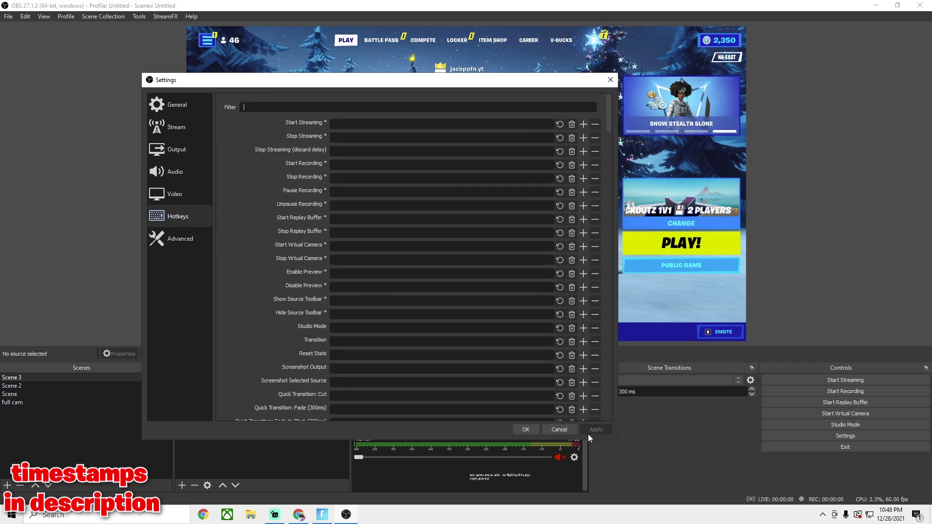
Review the Advanced settings and check the Hotkey Focus Behavior options, keeping Never disable hotkeys.
left_click(172, 247)
scroll(249, 237, "down", 3)
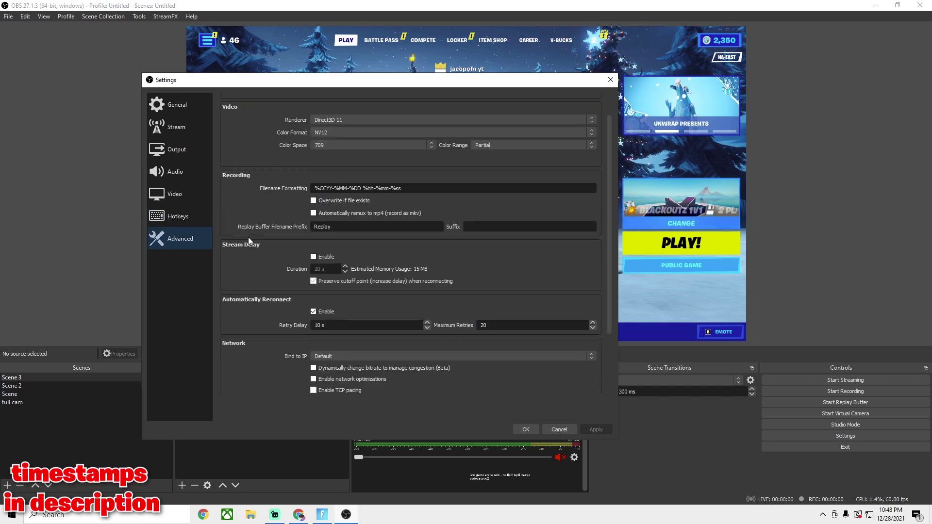
scroll(371, 144, "up", 3)
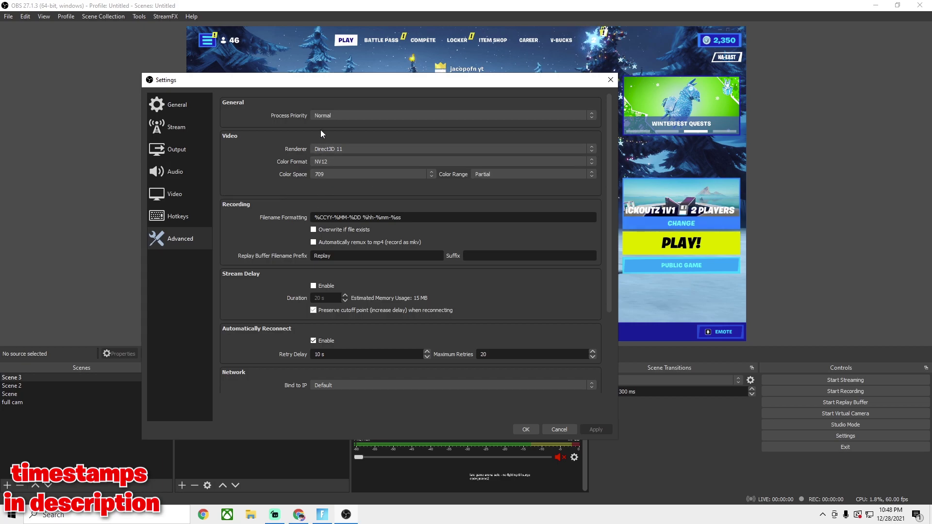
scroll(364, 224, "down", 3)
scroll(340, 228, "up", 3)
scroll(291, 233, "down", 3)
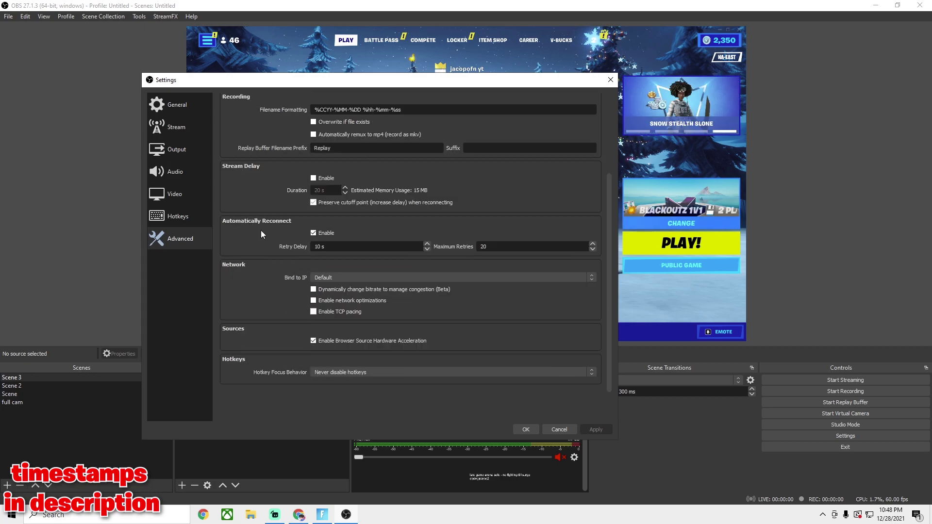
left_click(335, 373)
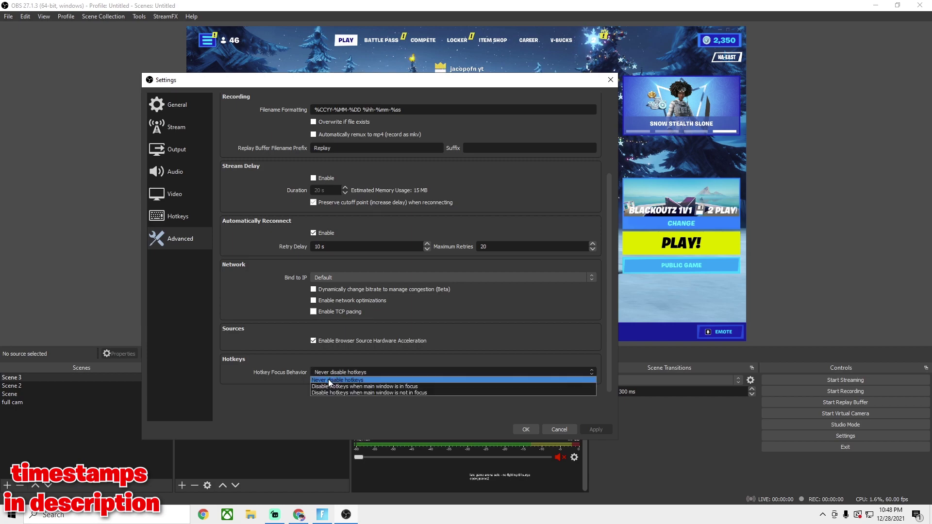
left_click(329, 373)
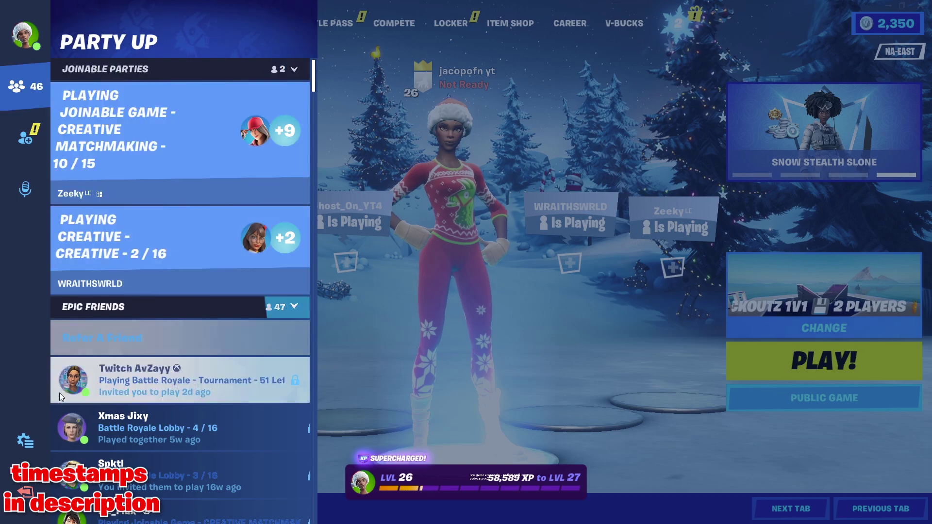
Switch to Fortnite, open the settings from its game menu and return to the lobby.
key("Escape")
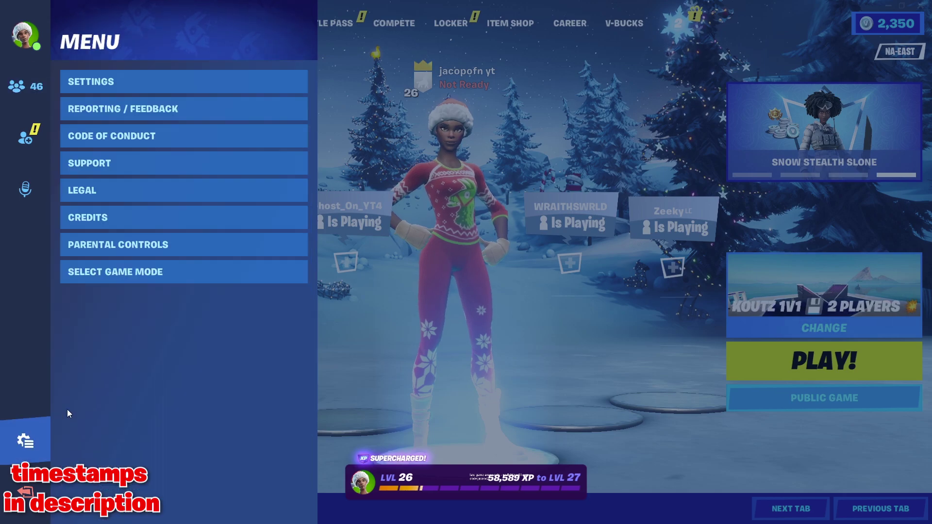
left_click(144, 81)
key("Escape")
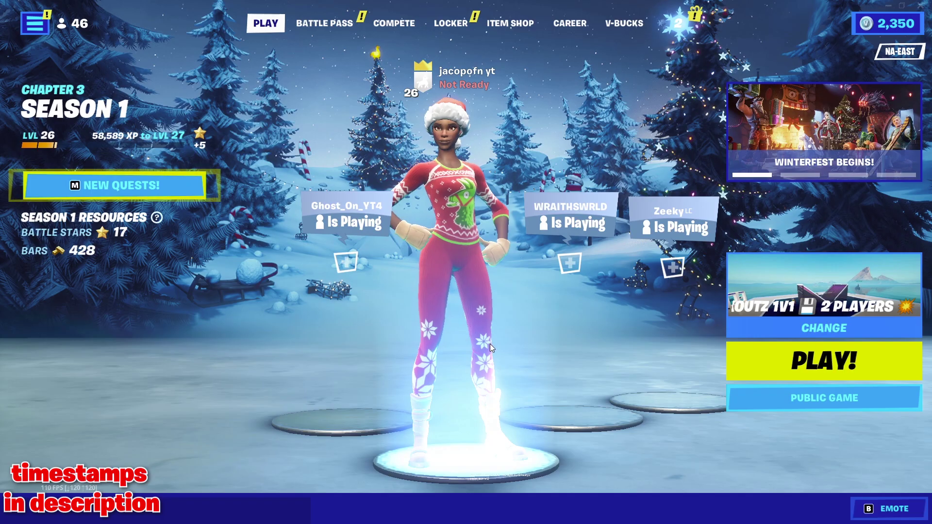
Switch from Fortnite to OBS Studio and start the replay buffer.
key("super")
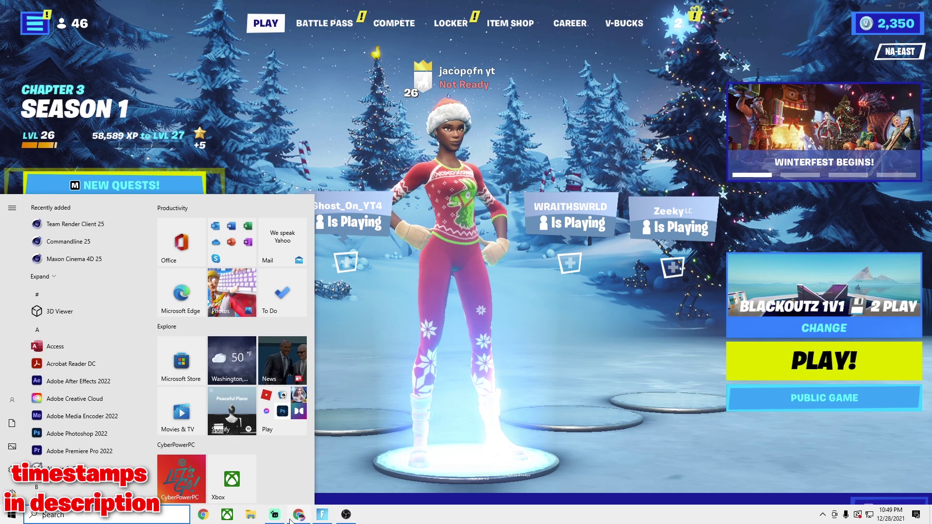
left_click(345, 513)
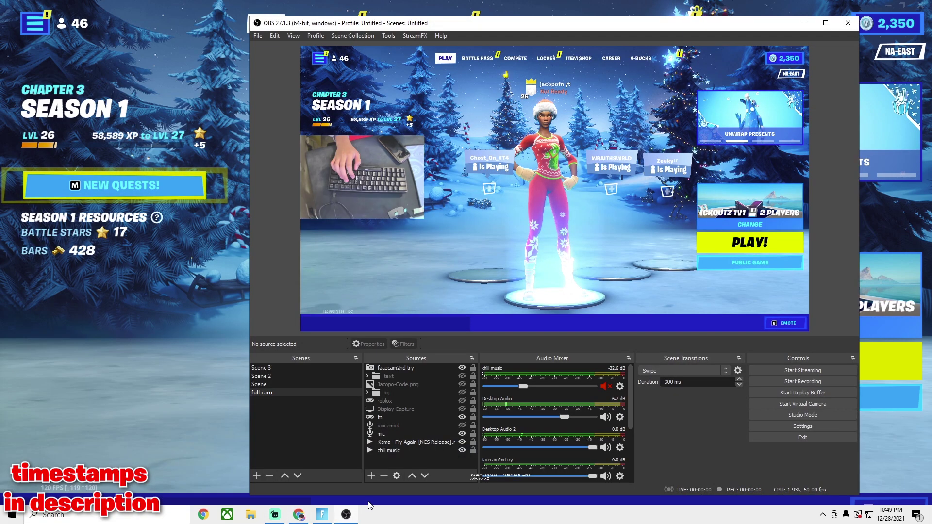
left_click(771, 392)
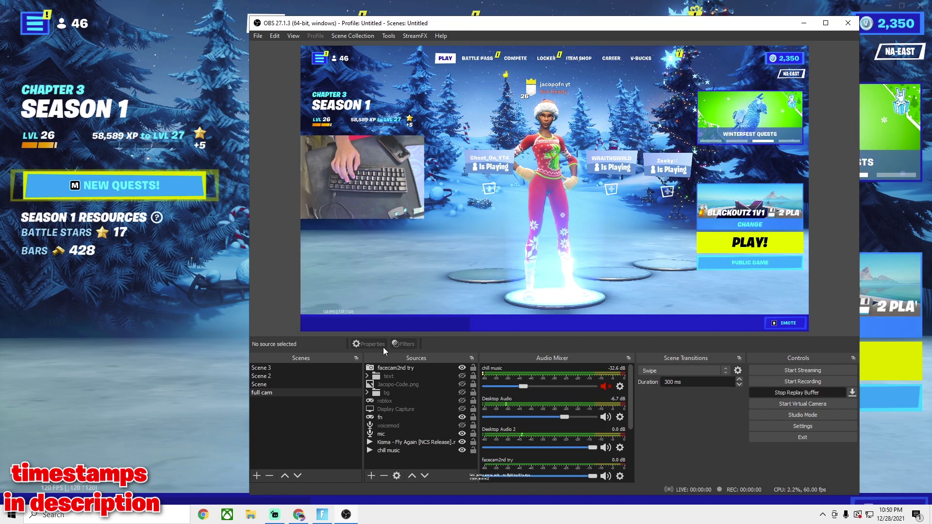
Switch back to Fortnite, start matchmaking for the Blackoutz 1v1 map and stay in the game for the match.
left_click(322, 513)
left_click(801, 355)
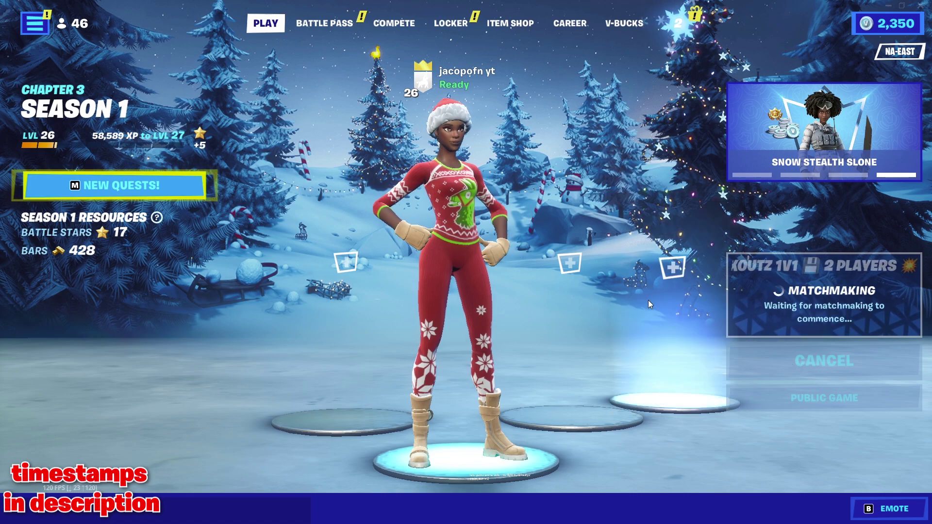
key("super")
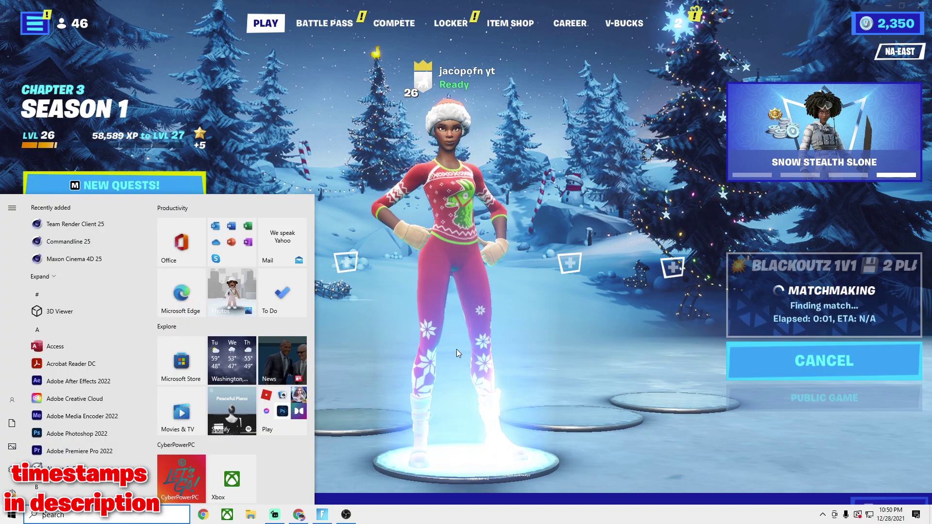
key("alt+Tab")
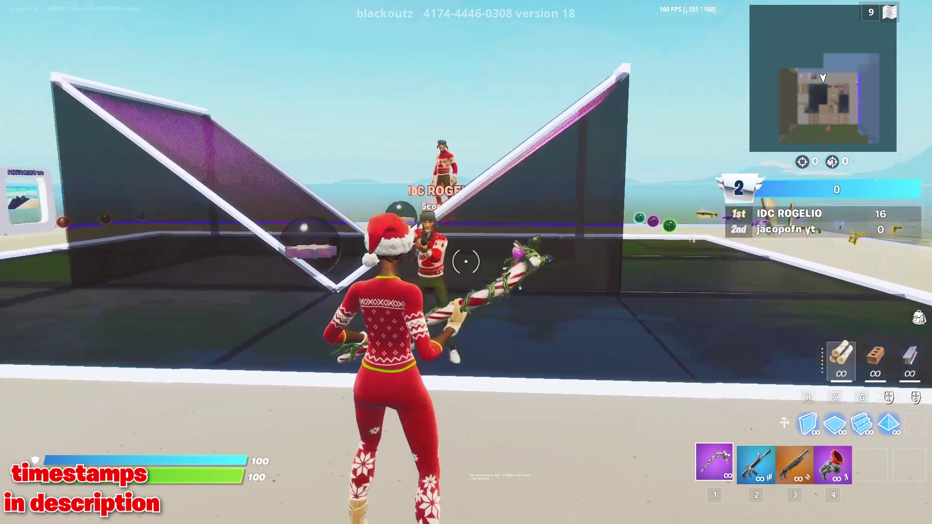
Build and edit walls, floors and ramps in the Blackoutz 1v1 match to move around the opponent.
key("super")
type("w")
key("Return")
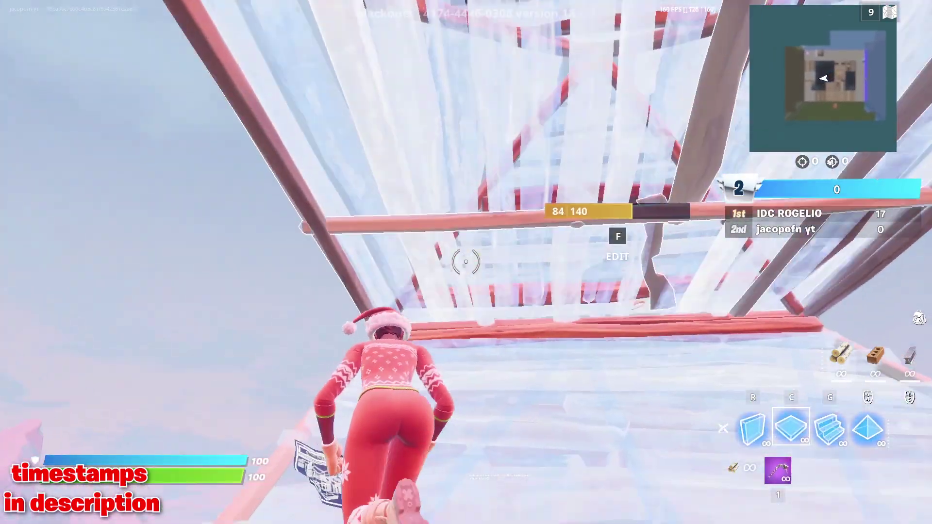
key("f")
key("f")
key("f")
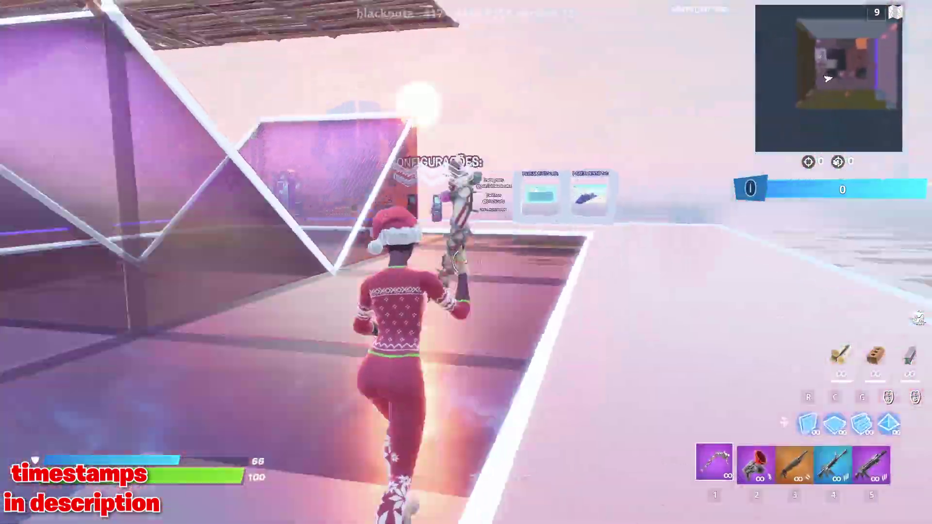
key("f")
key("f")
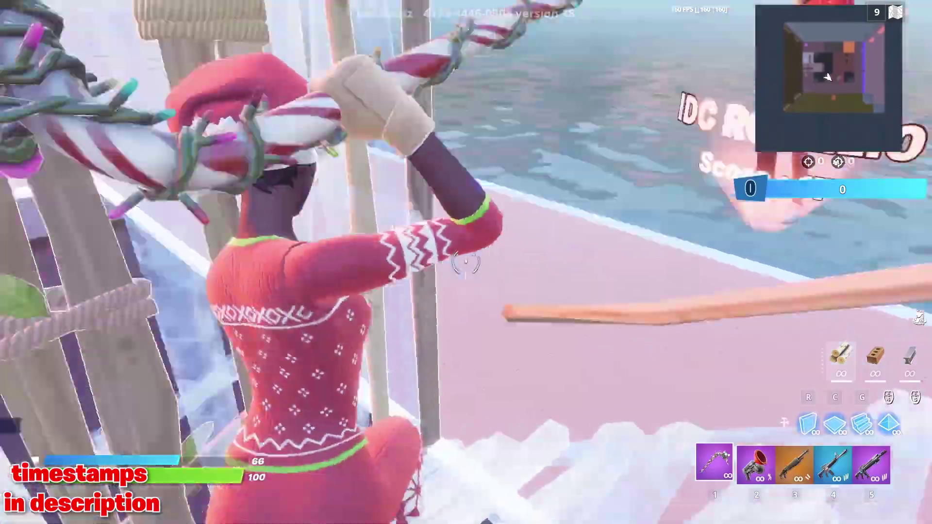
key("c")
key("f")
key("g")
key("r")
key("f")
key("r")
key("c")
key("r")
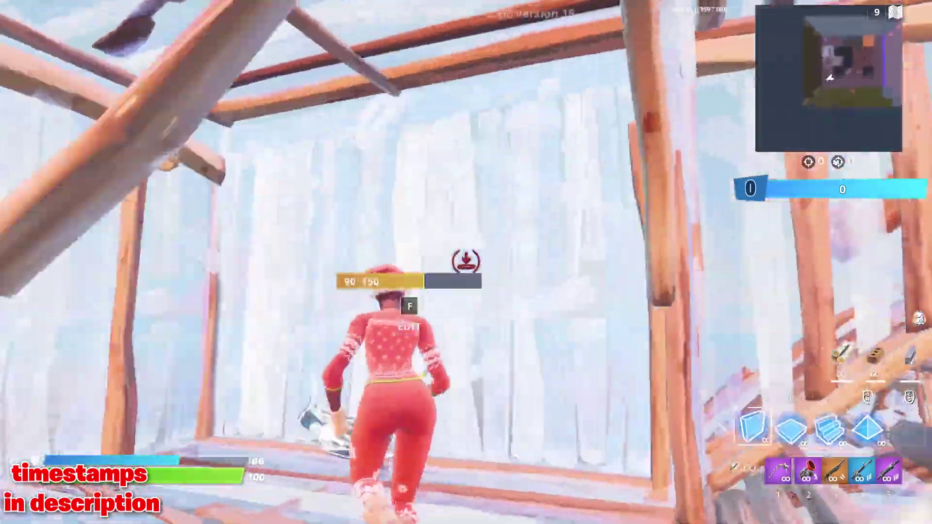
key("c")
key("r")
key("c")
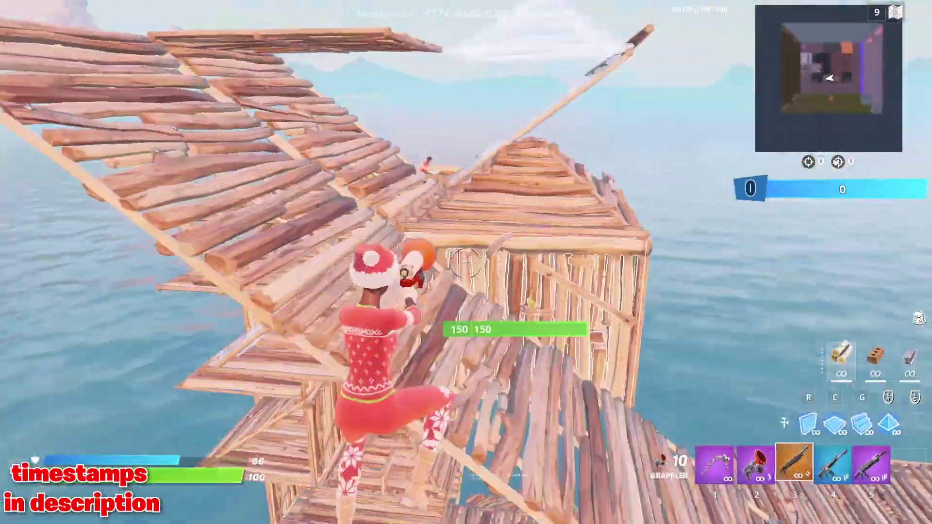
Fight the opponent with the shotgun while building and editing cover until the opponent is eliminated.
key("3")
left_click(466, 262)
key("r")
key("3")
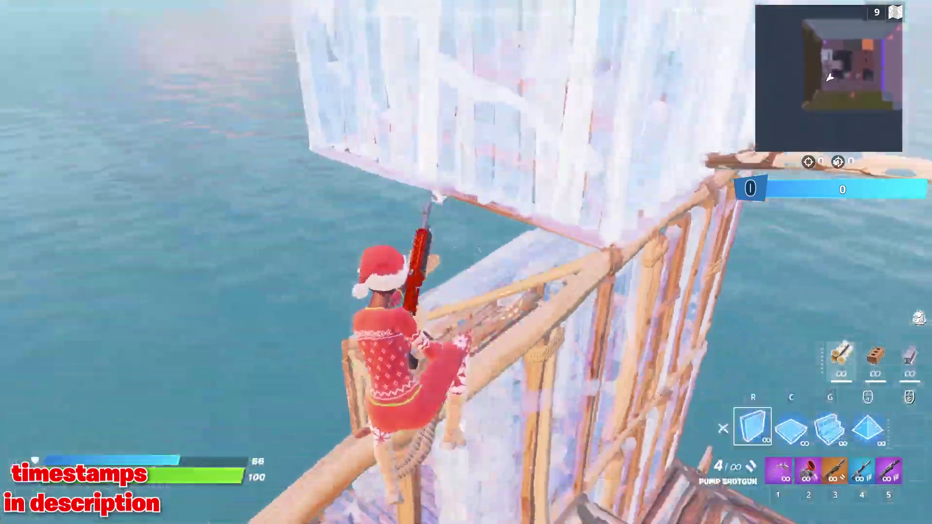
key("q")
key("3")
key("f")
left_click(466, 262)
left_click(466, 262)
key("r")
left_click(465, 262)
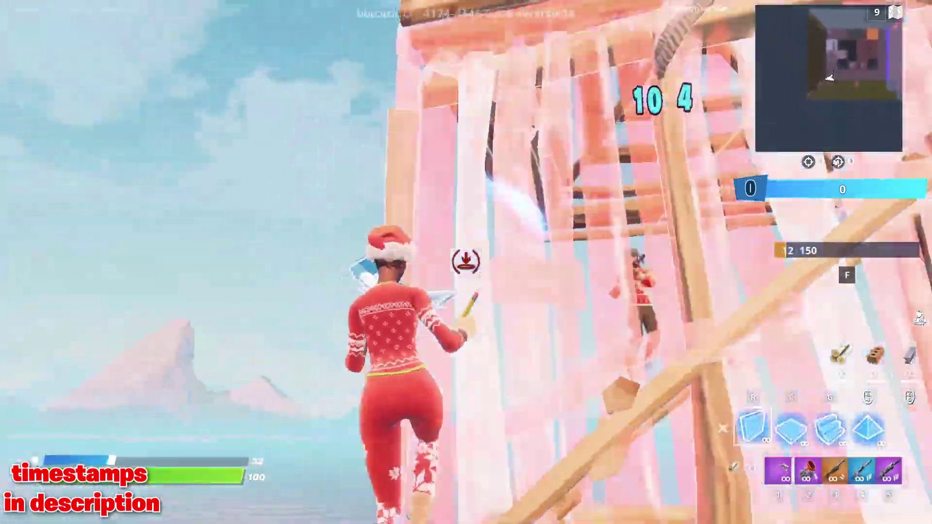
left_click(465, 262)
key("3")
key("g")
left_click(465, 262)
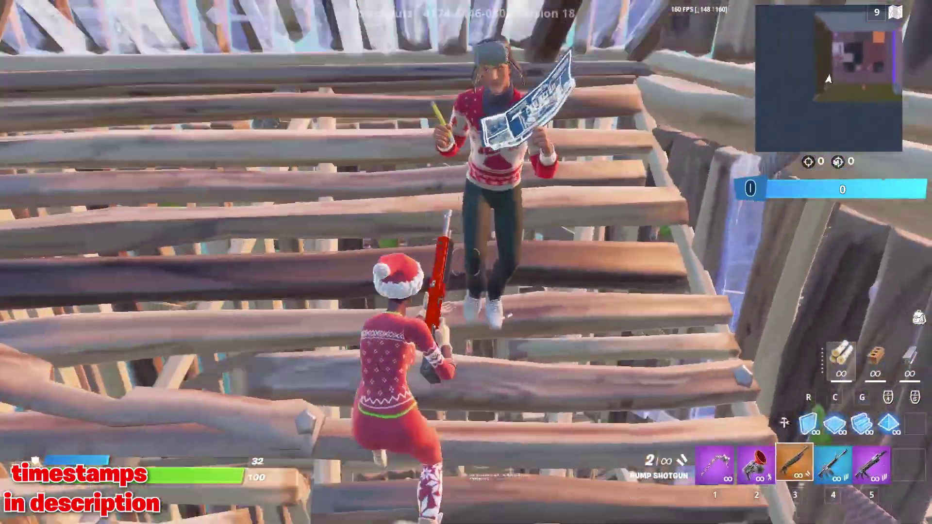
left_click(466, 262)
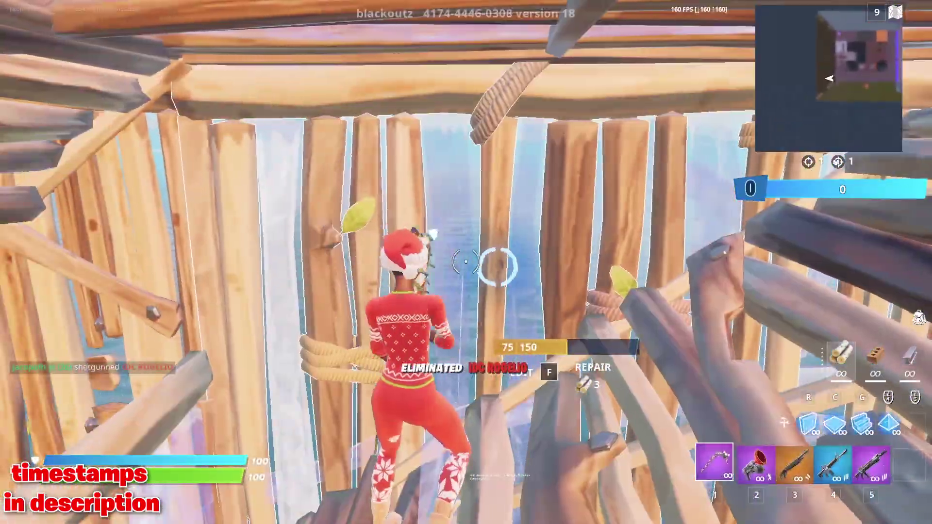
Look at the running replay buffer in OBS Studio, return to the Fortnite match and continue building and editing structures.
key("super")
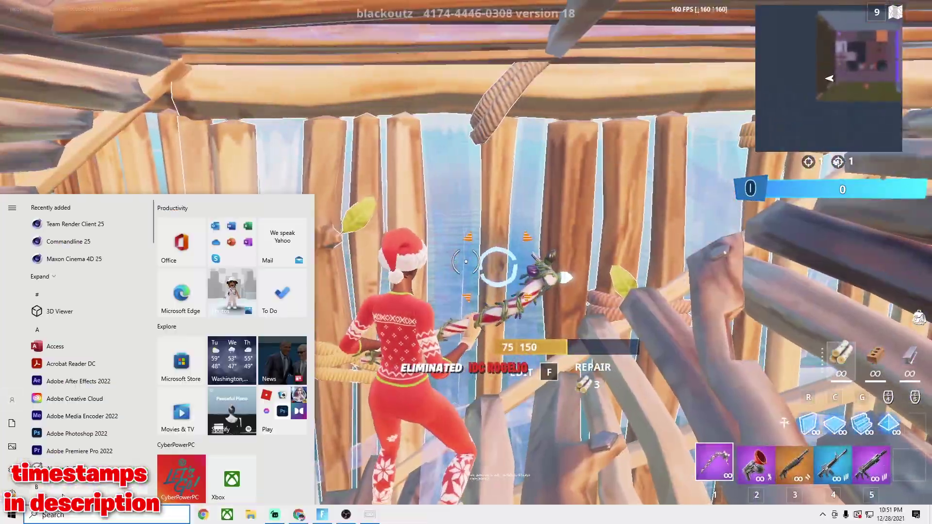
left_click(350, 514)
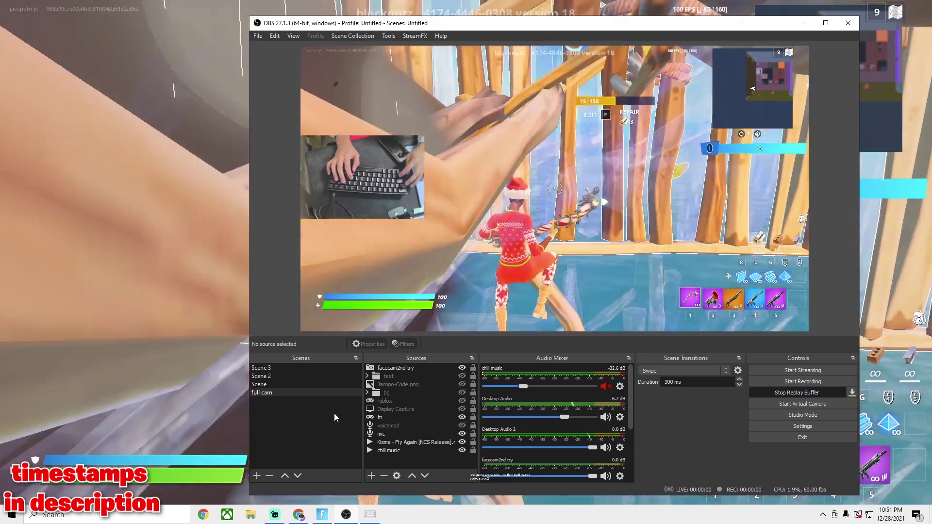
key("alt+Tab")
key("f")
key("r")
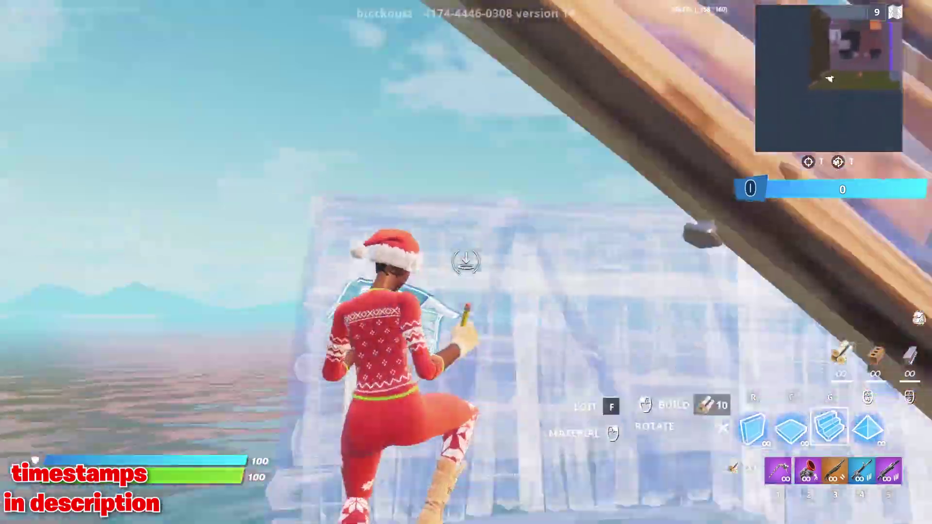
key("g")
key("f")
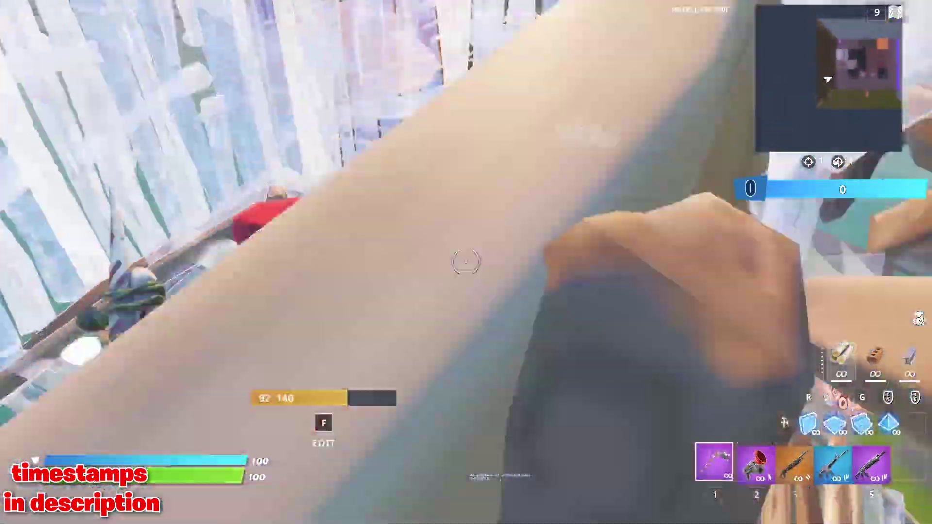
key("c")
key("r")
key("c")
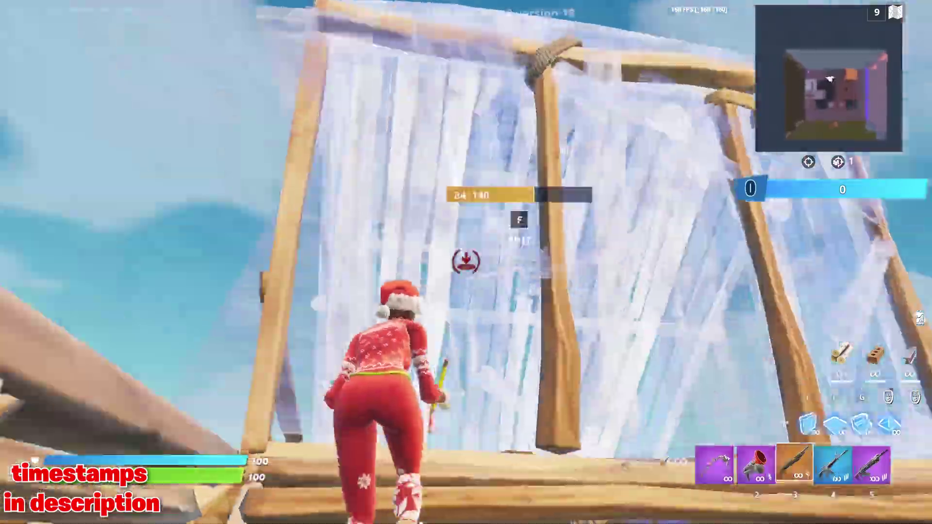
key("f")
left_click(466, 262)
key("r")
key("c")
key("2")
Switch to OBS Studio and save a replay from the running replay buffer.
key("super")
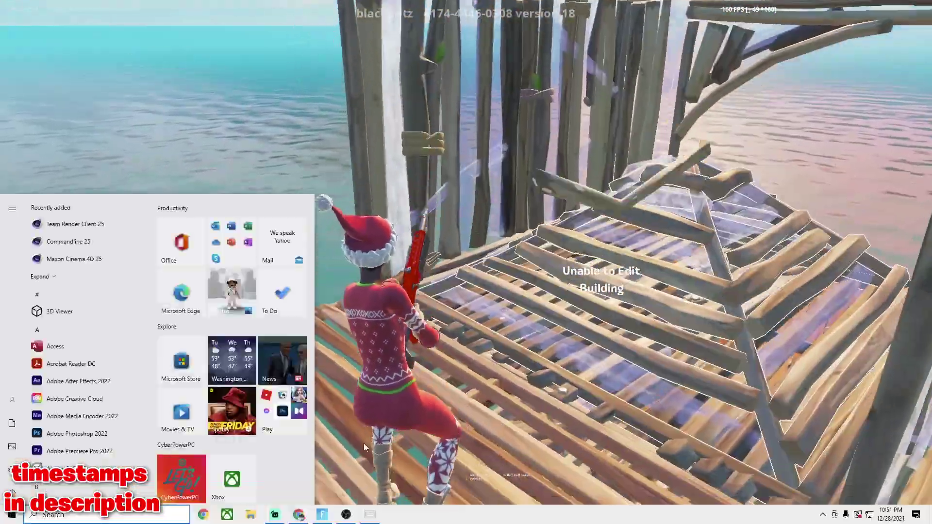
left_click(345, 515)
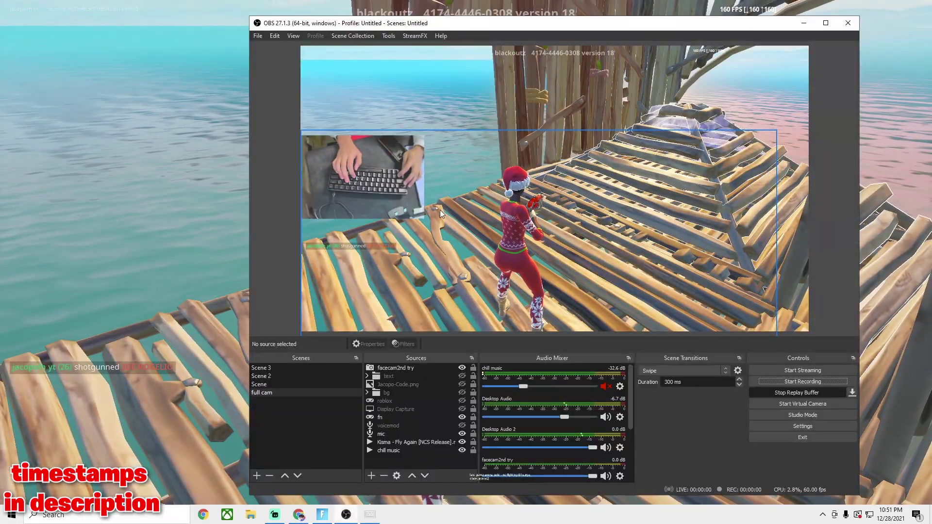
key("Up")
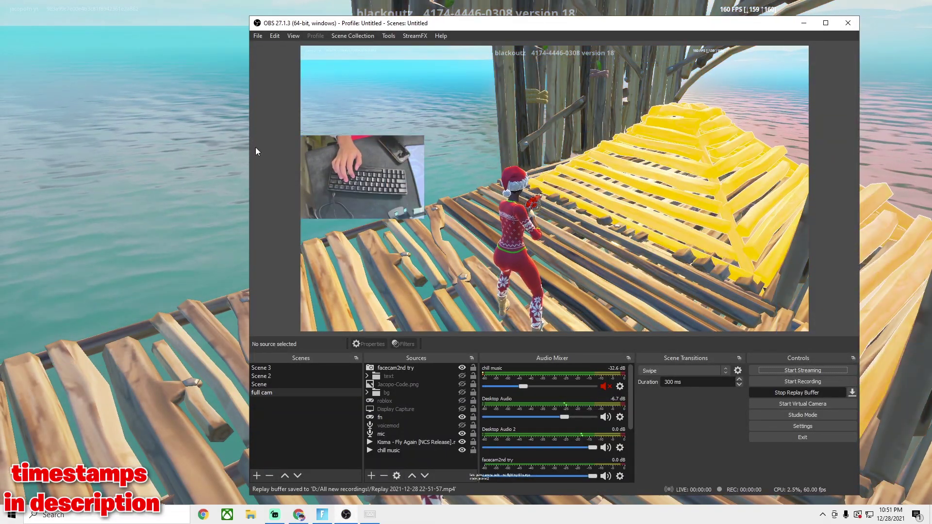
Return to Fortnite, open its game menu and close the game, and stop the replay buffer in OBS Studio.
key("alt+Tab")
key("Escape")
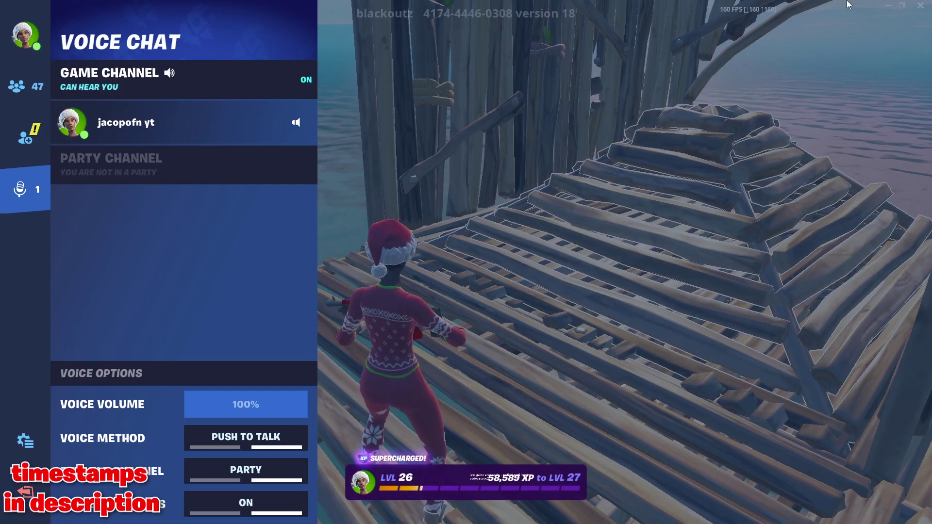
key("alt+Tab")
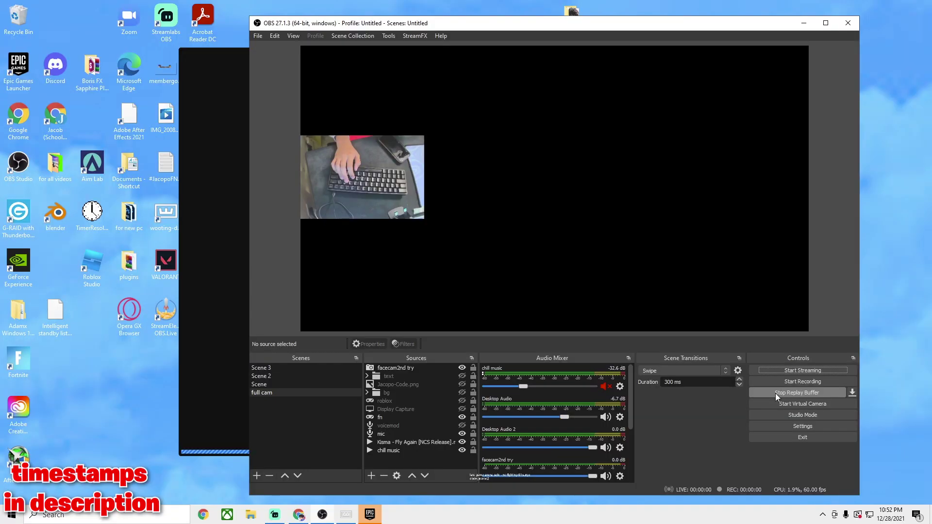
left_click(775, 393)
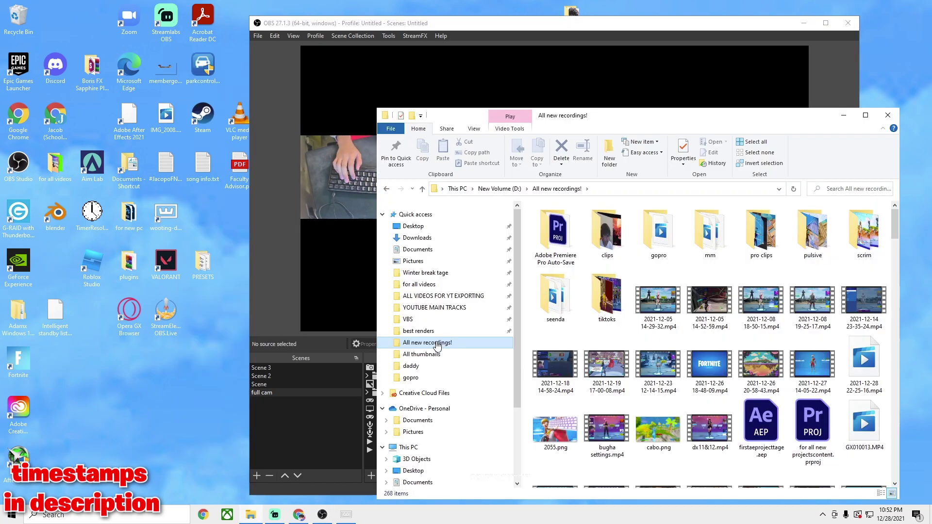
left_click_drag(609, 117, 458, 1)
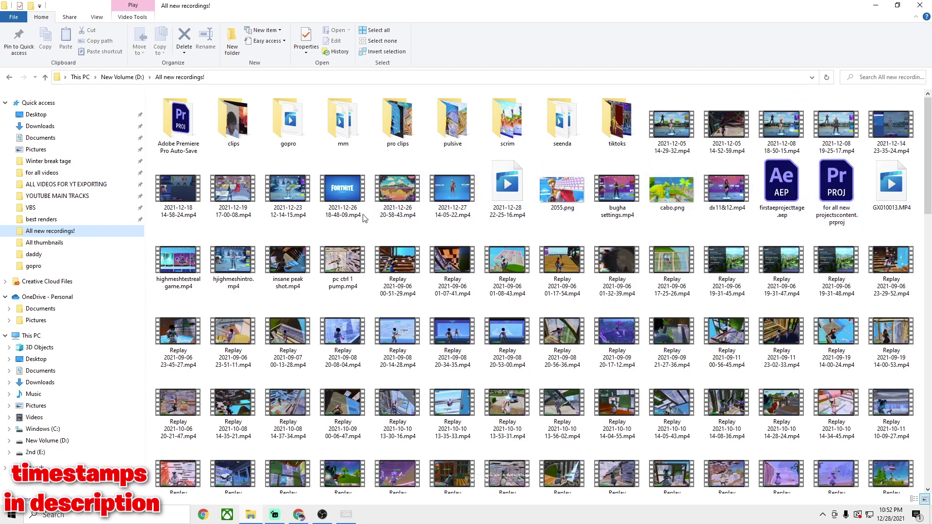
scroll(352, 231, "down", 10)
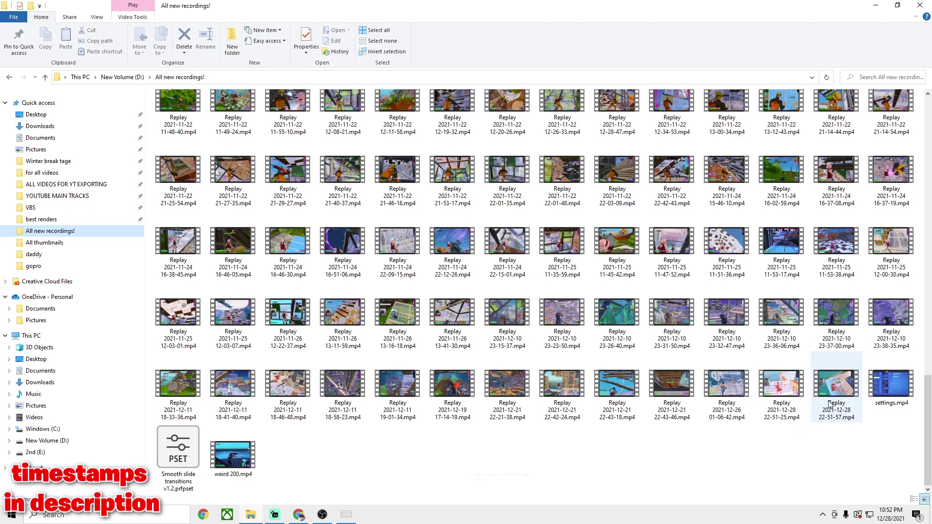
double_click(798, 401)
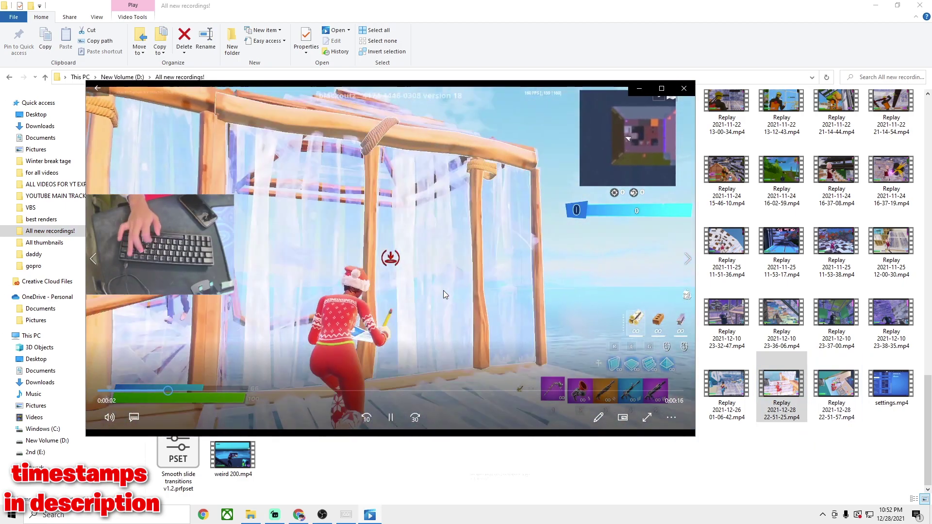